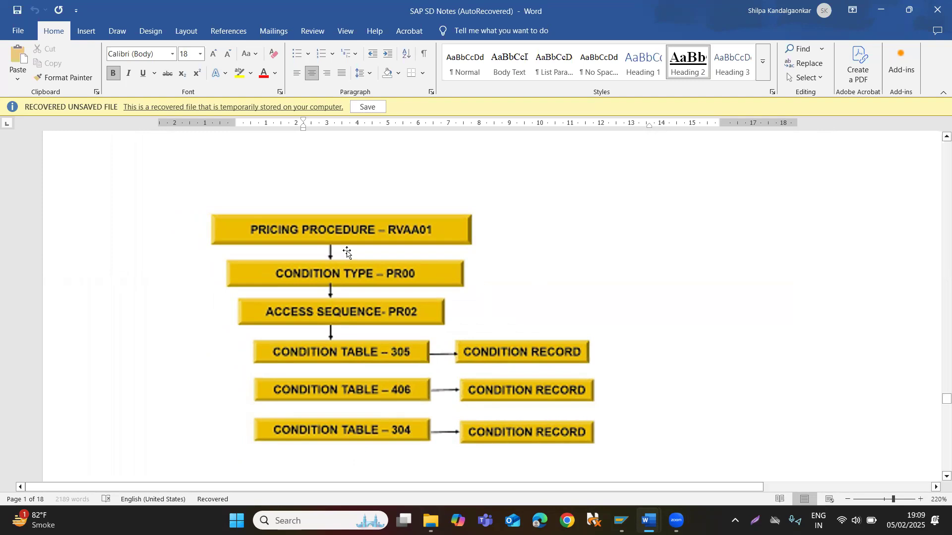
# Switch to SAP Logon and log on to the S4HANA 2023 DEV system with the user ID and password.
pyautogui.scroll(-1, 347, 252)
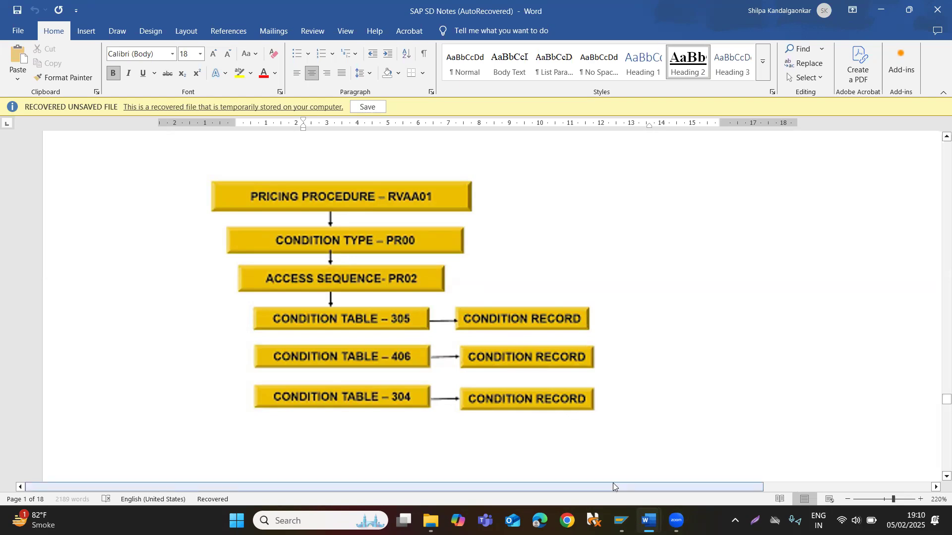
pyautogui.moveTo(621, 521)
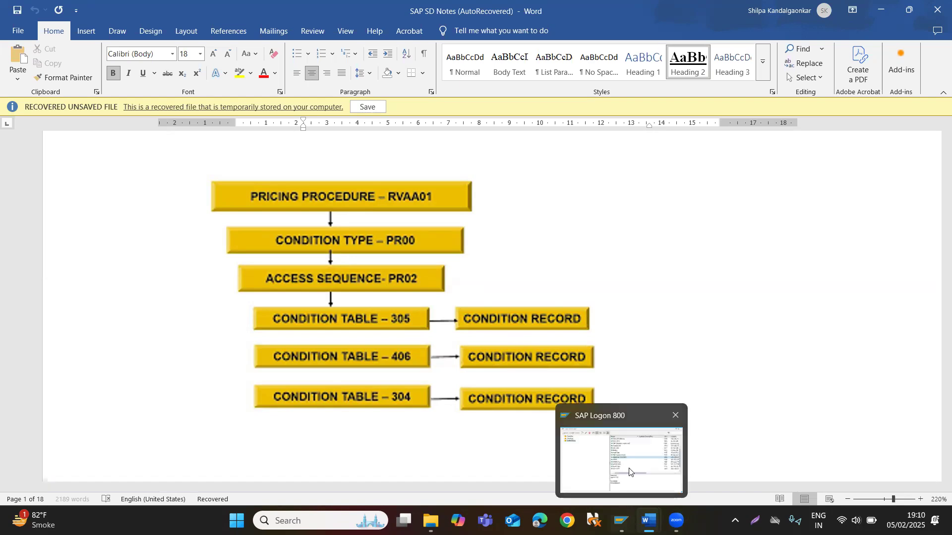
pyautogui.click(629, 472)
pyautogui.click(320, 411)
pyautogui.click(322, 414)
pyautogui.moveTo(329, 417); pyautogui.dragTo(279, 407)
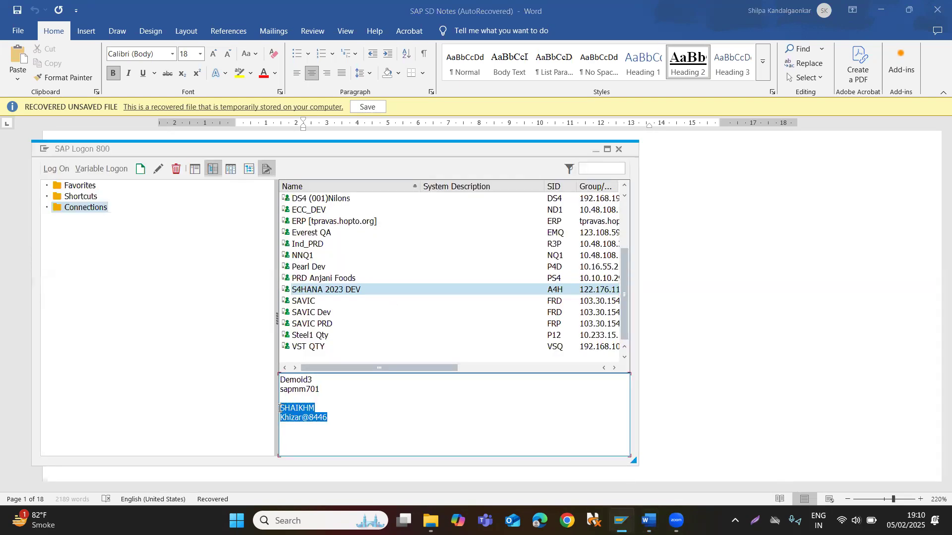
pyautogui.doubleClick(317, 290)
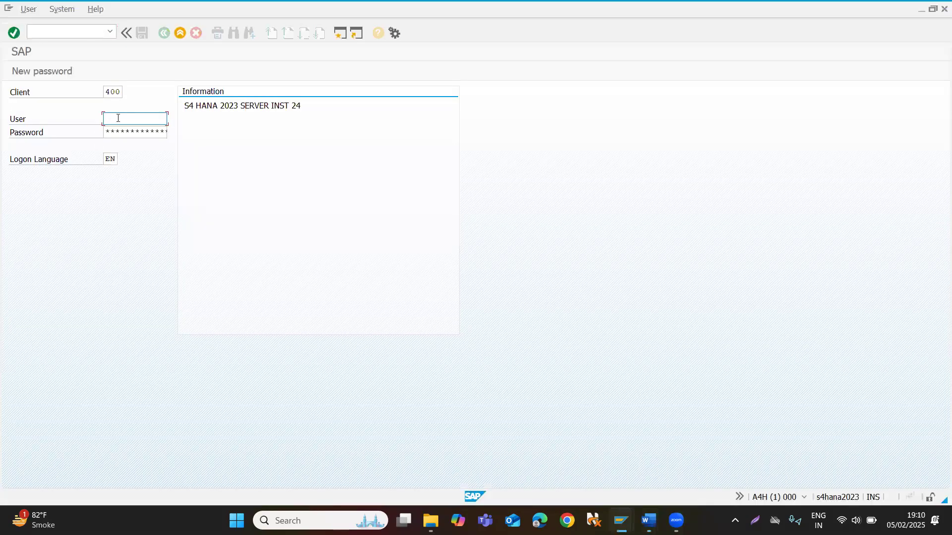
pyautogui.write('SHAIKHM')
pyautogui.press('Return')
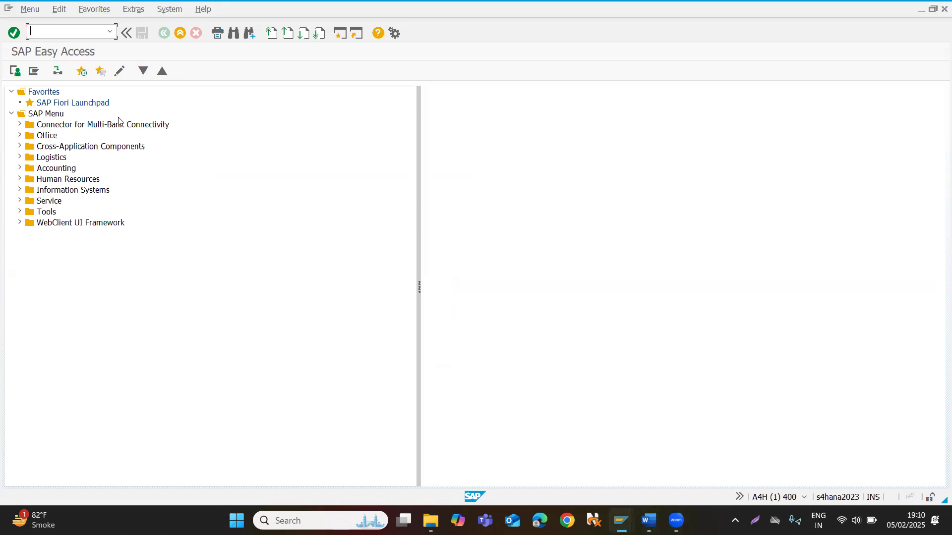
# Start transaction V/03 to display pricing condition tables.
pyautogui.write('V')
pyautogui.write('/')
pyautogui.write('03')
pyautogui.press('Return')
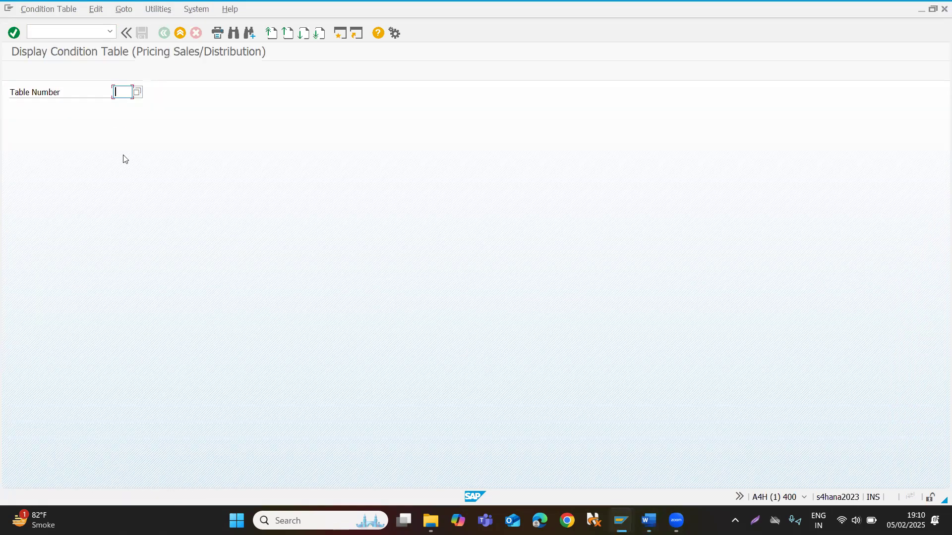
# Look through the available condition table numbers down to table 916, and close the list without choosing one.
pyautogui.click(138, 92)
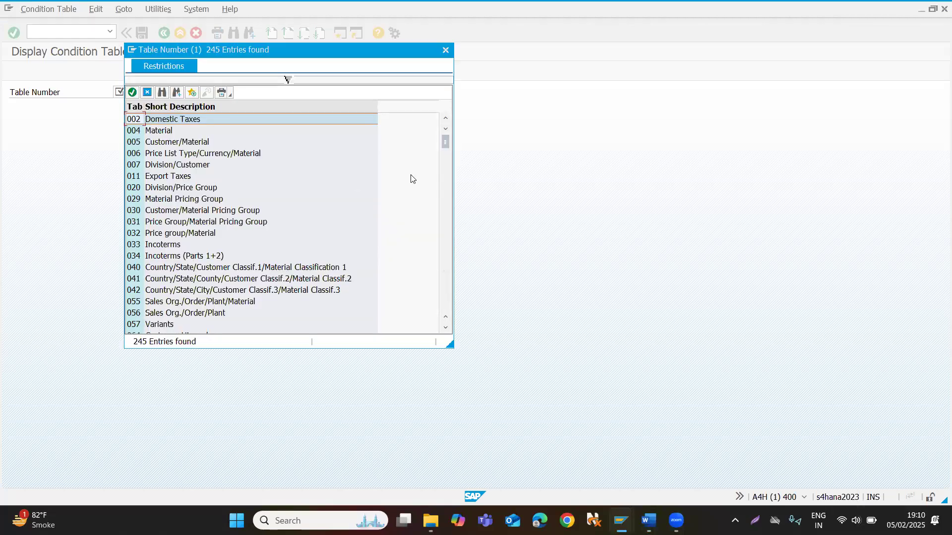
pyautogui.moveTo(445, 139); pyautogui.dragTo(447, 313)
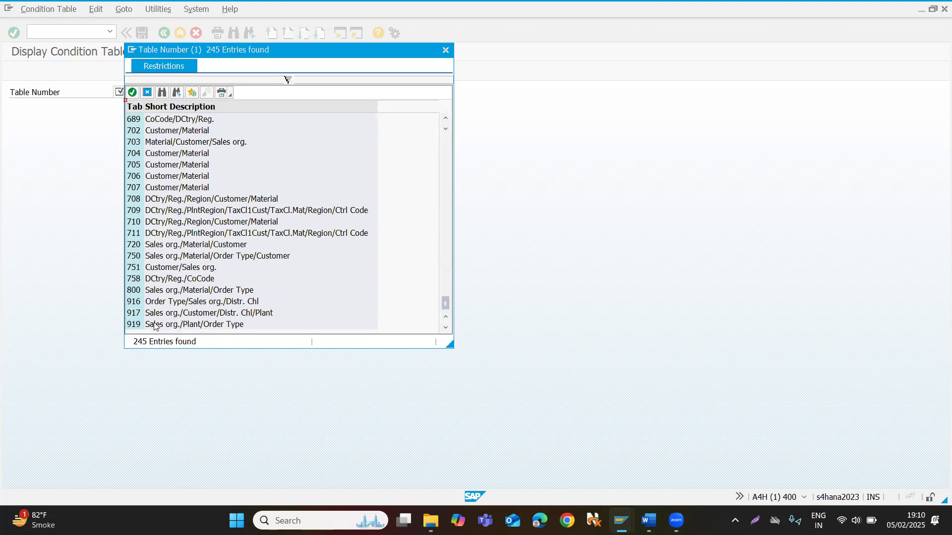
pyautogui.click(134, 302)
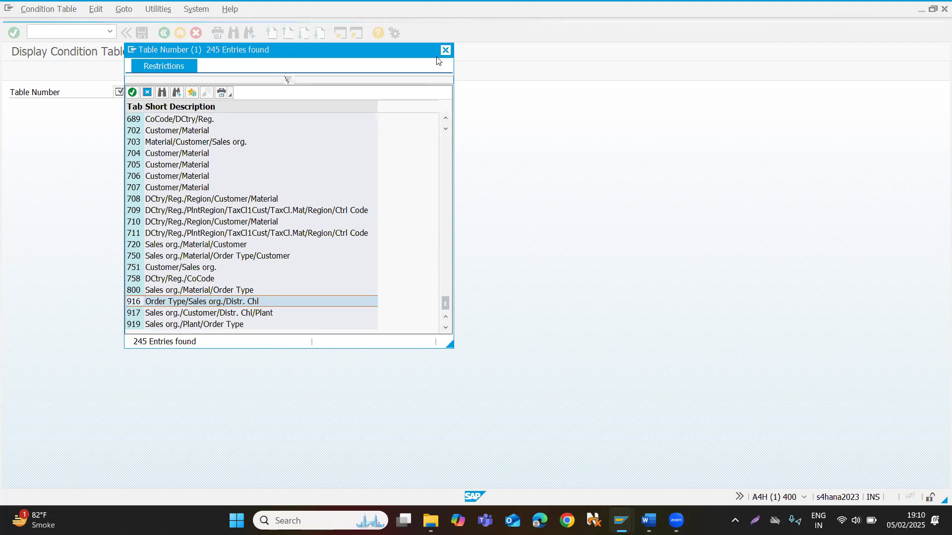
pyautogui.click(445, 51)
# Go to transaction V/07 for pricing access sequences and acknowledge the cross-client notice.
pyautogui.click(85, 33)
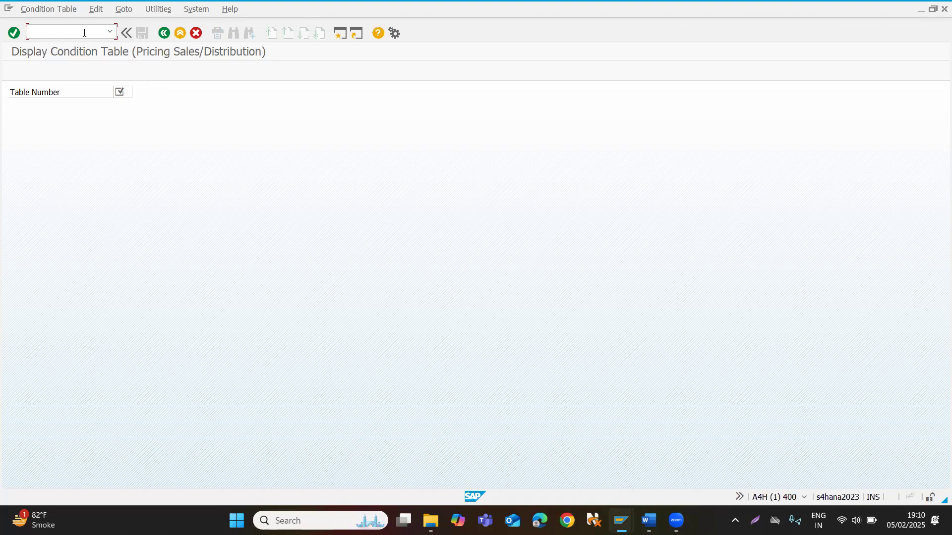
pyautogui.write('/nv/07')
pyautogui.press('Return')
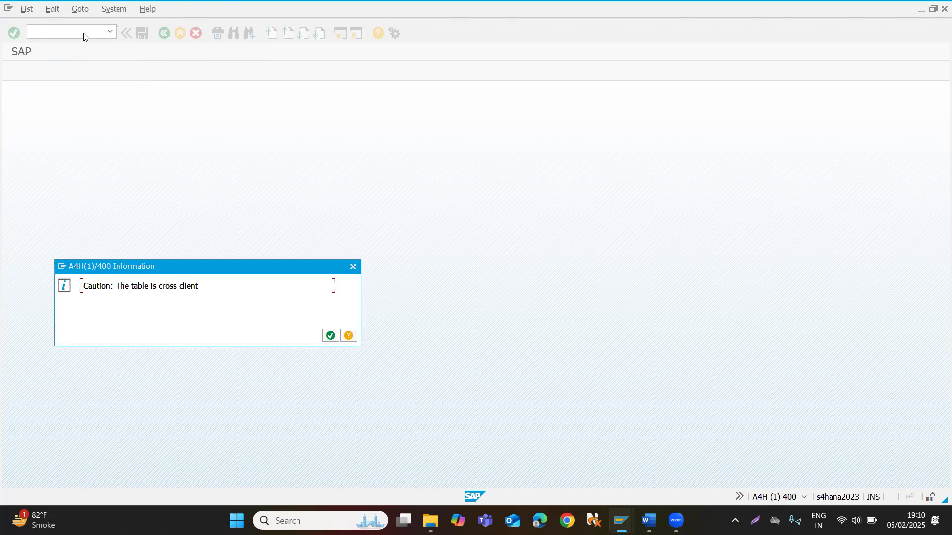
pyautogui.click(329, 335)
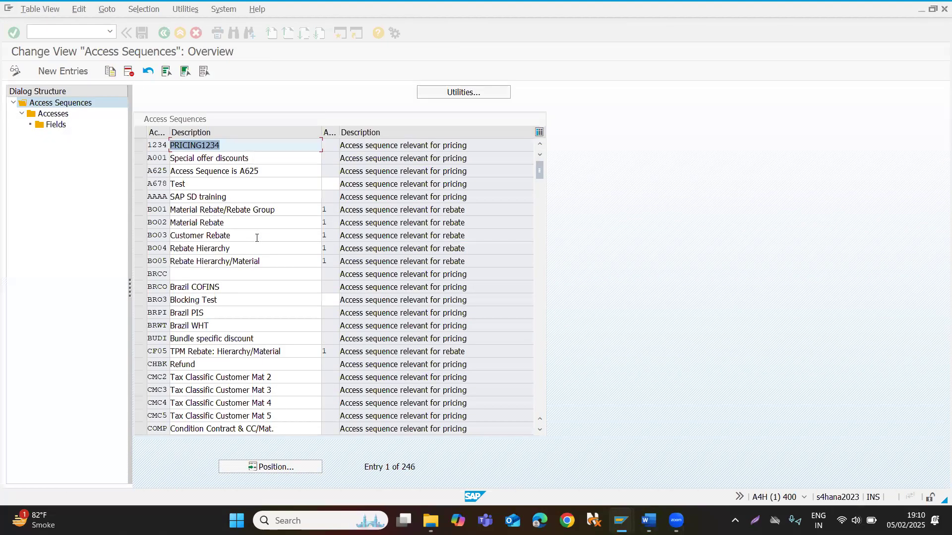
# Locate access sequence PR02 and display its accesses.
pyautogui.click(252, 467)
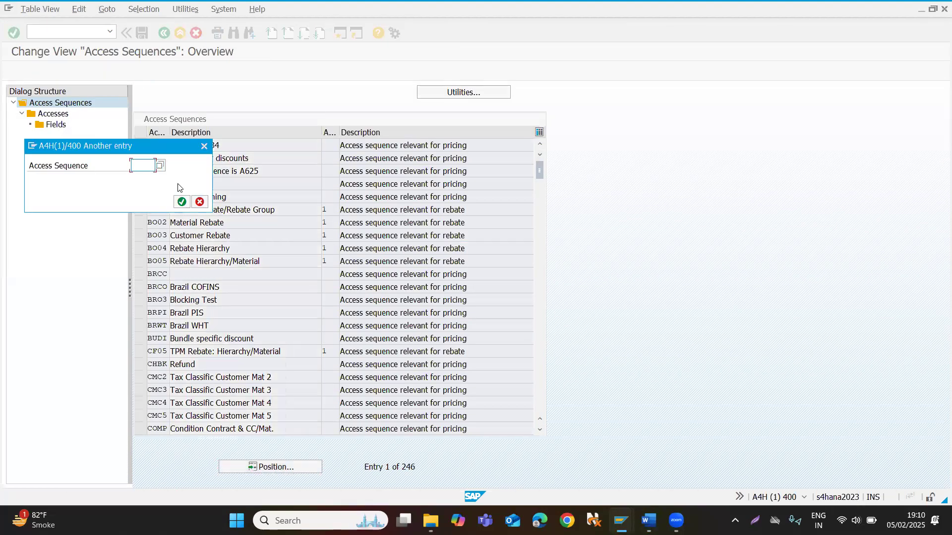
pyautogui.write('pr02')
pyautogui.press('Return')
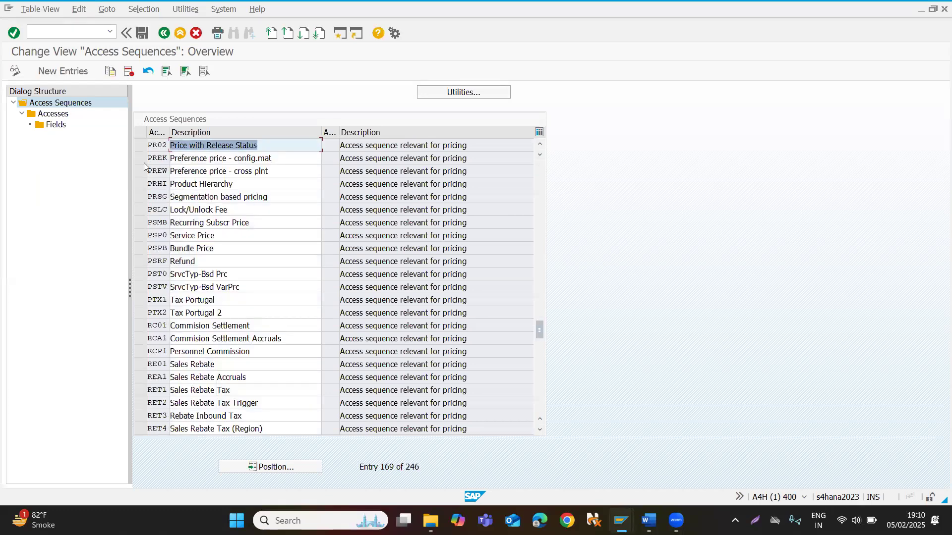
pyautogui.click(141, 146)
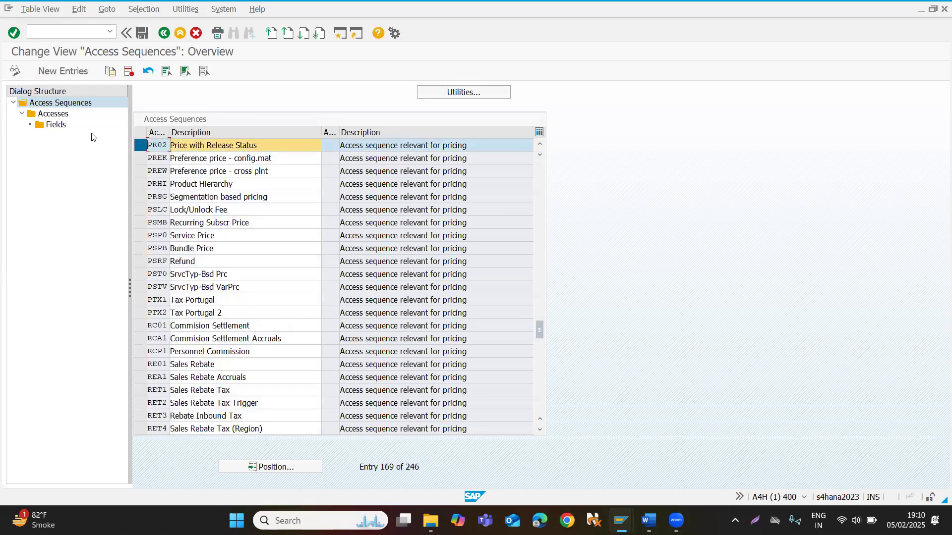
pyautogui.doubleClick(54, 114)
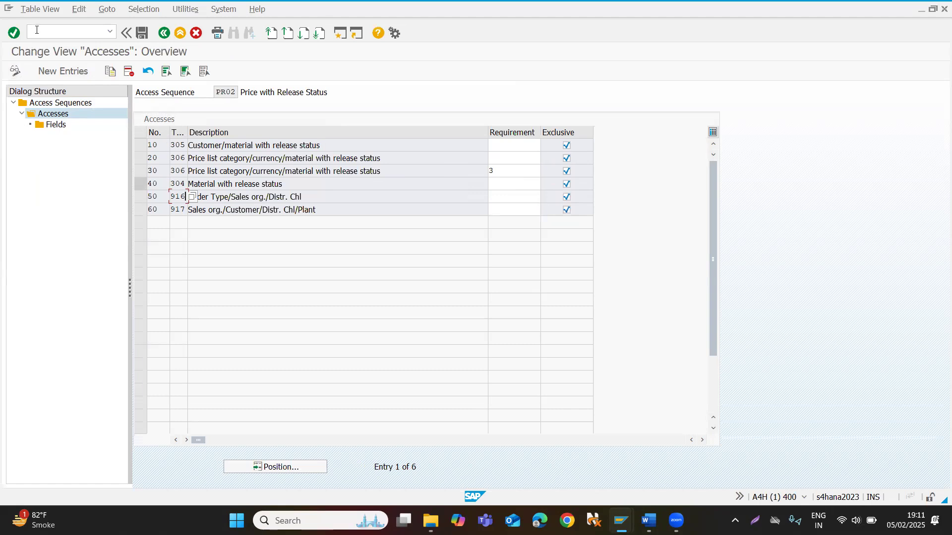
# Go to transaction V/06 for pricing condition types.
pyautogui.click(58, 34)
pyautogui.write('/nv/06')
pyautogui.press('Return')
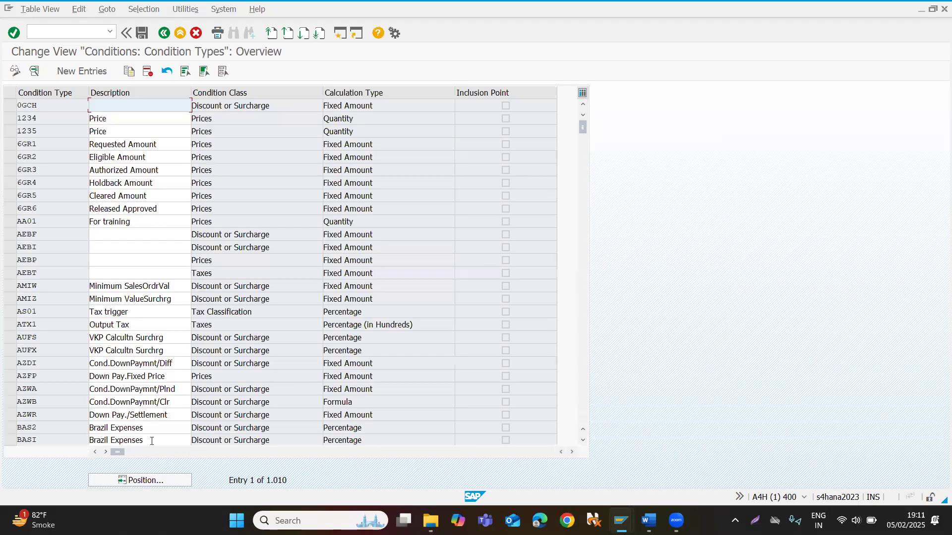
# Locate condition type PR00 and display its details.
pyautogui.click(142, 484)
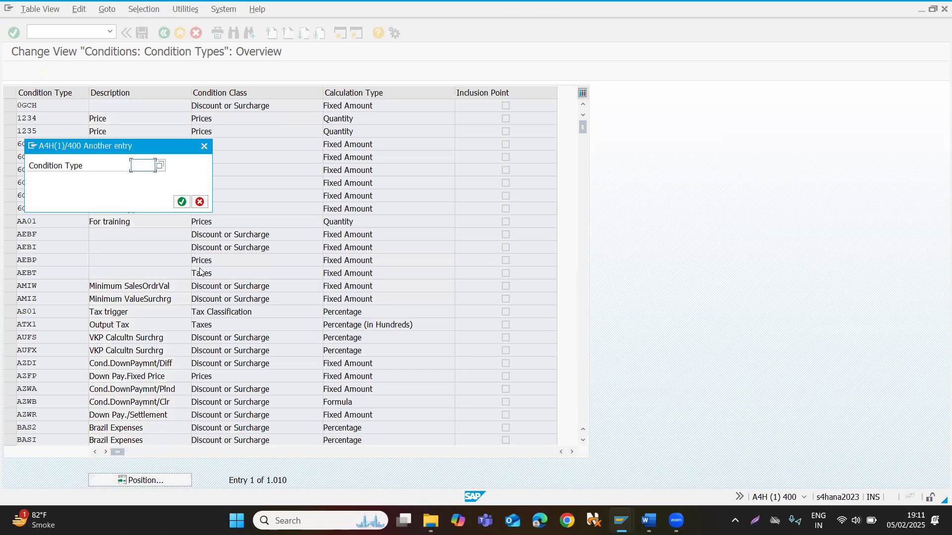
pyautogui.write('pr00')
pyautogui.press('Return')
pyautogui.doubleClick(27, 106)
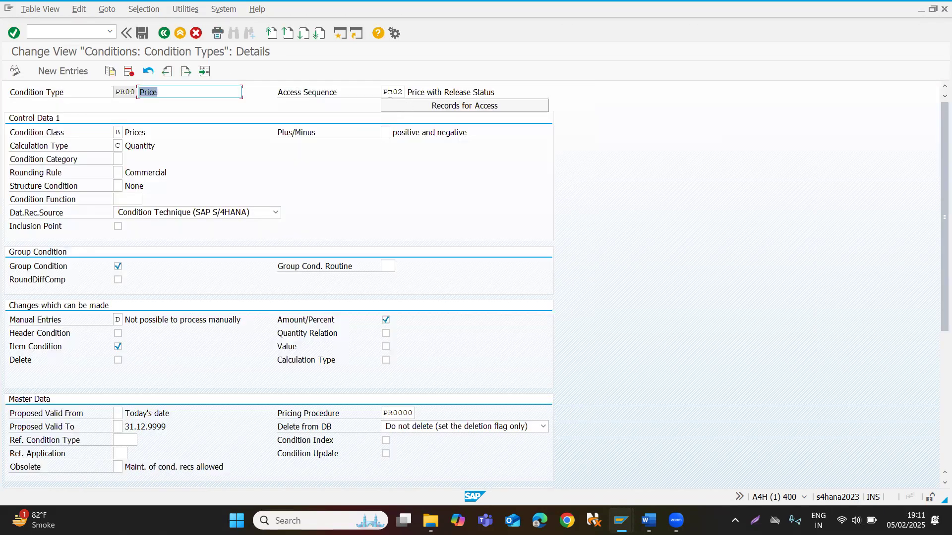
# Examine which access sequence is assigned to condition type PR00 and review its control data.
pyautogui.doubleClick(396, 92)
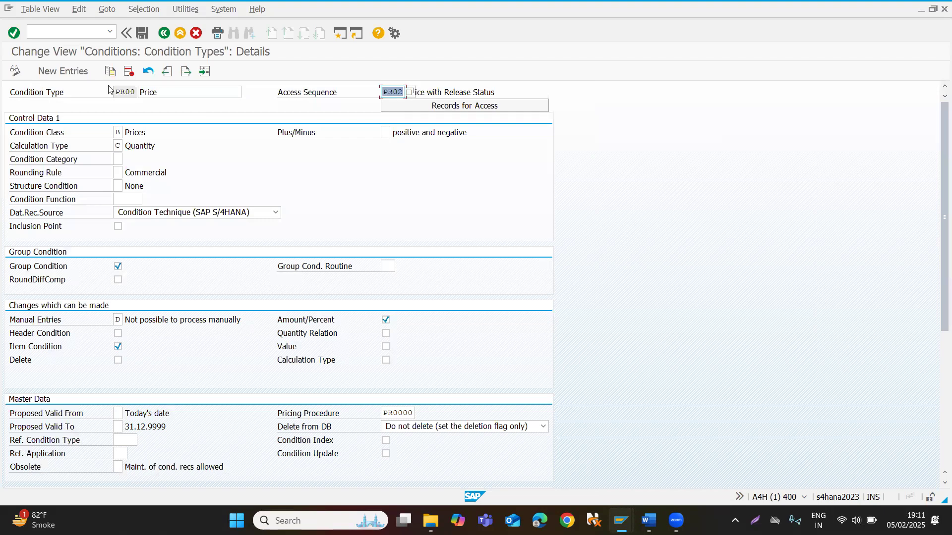
pyautogui.click(116, 92)
pyautogui.doubleClick(138, 88)
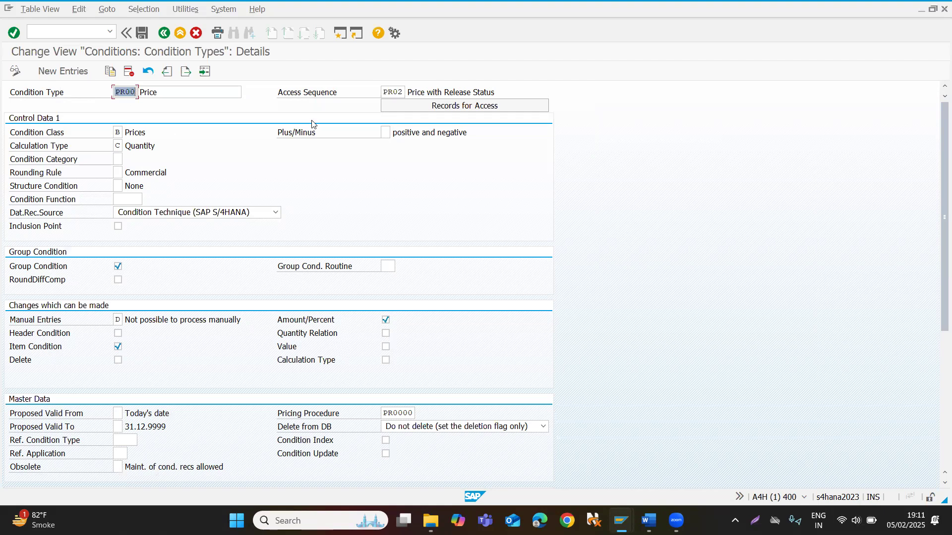
pyautogui.click(384, 90)
pyautogui.doubleClick(384, 90)
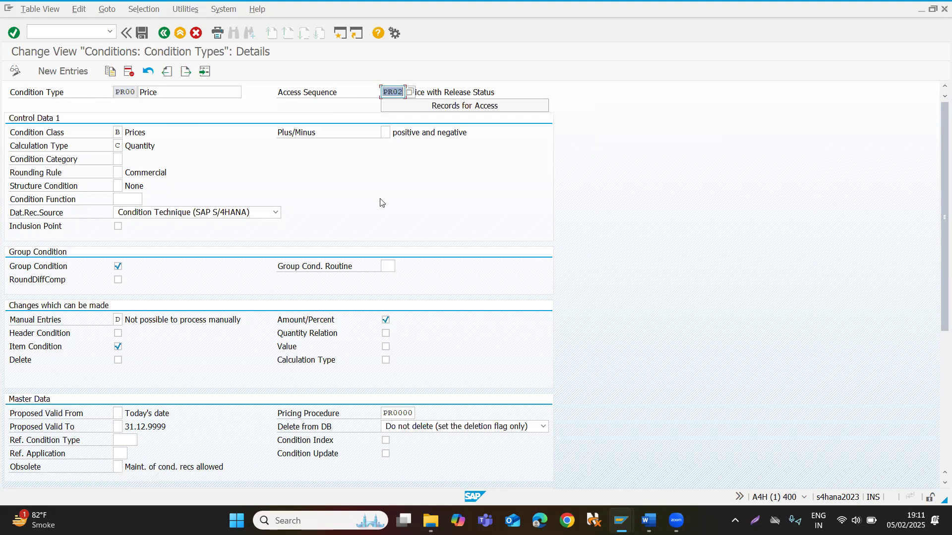
pyautogui.scroll(-3, 346, 258)
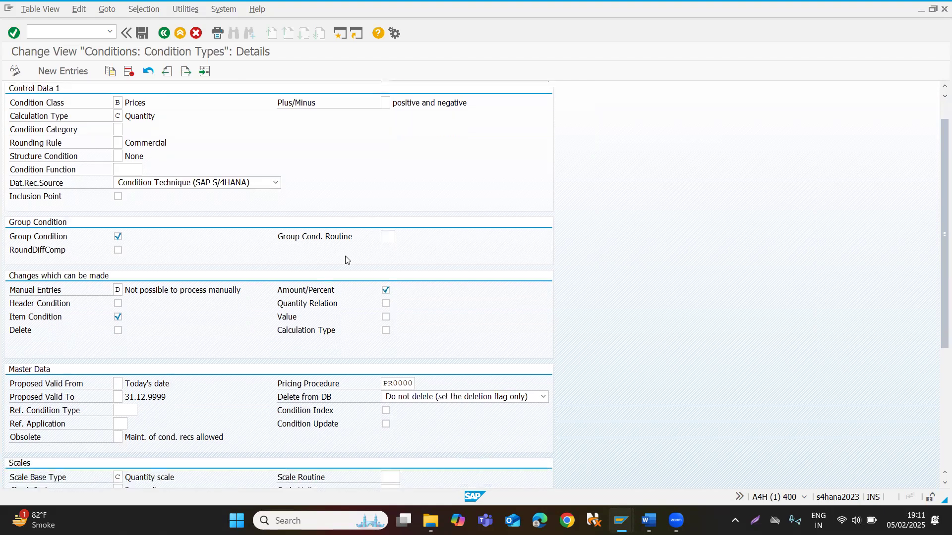
pyautogui.scroll(3, 346, 258)
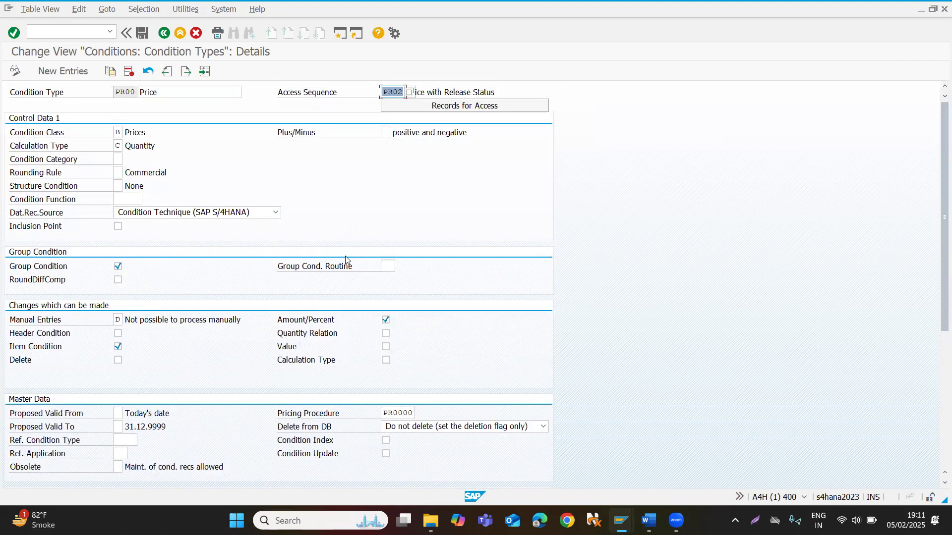
# Go to the transaction for maintaining pricing procedures.
pyautogui.click(73, 35)
pyautogui.write('/nv')
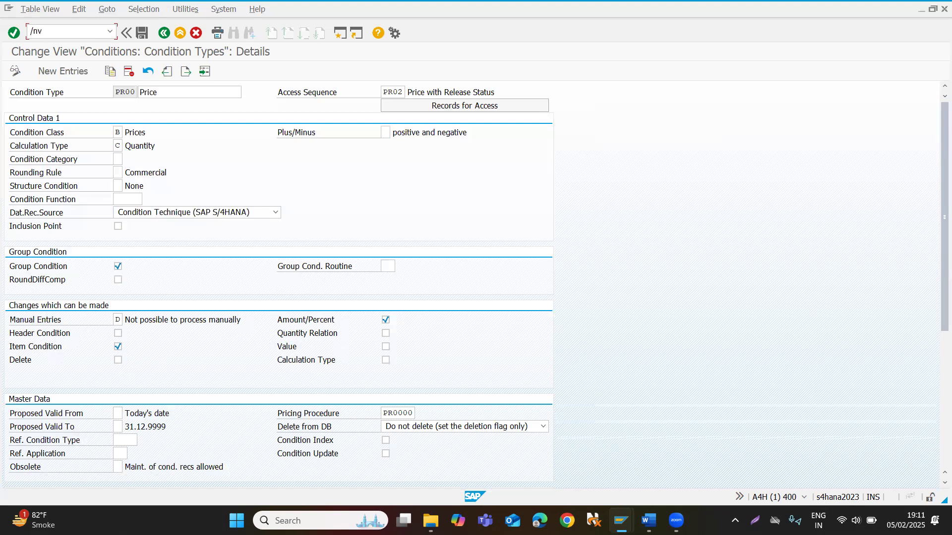
pyautogui.write('k11')
pyautogui.press('Return')
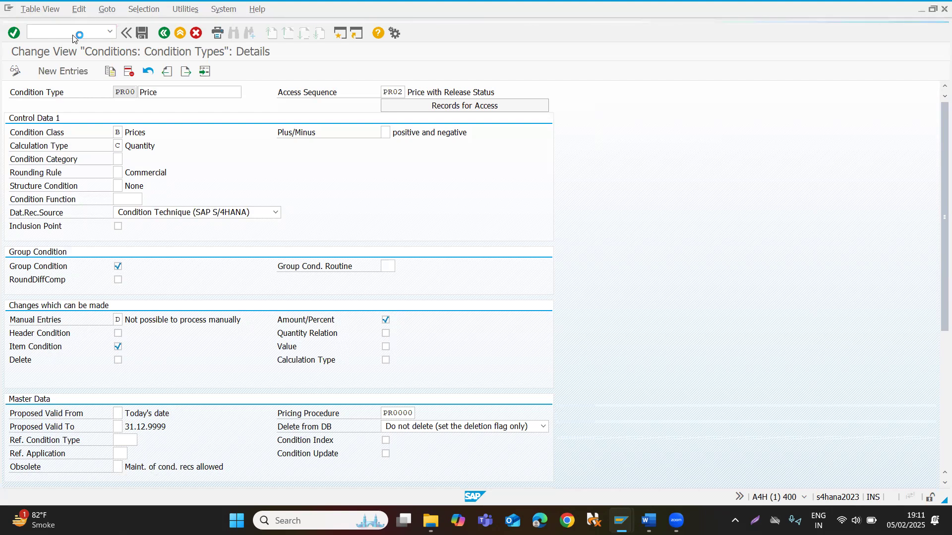
# Locate pricing procedure RVAA01 and display its control data.
pyautogui.click(241, 483)
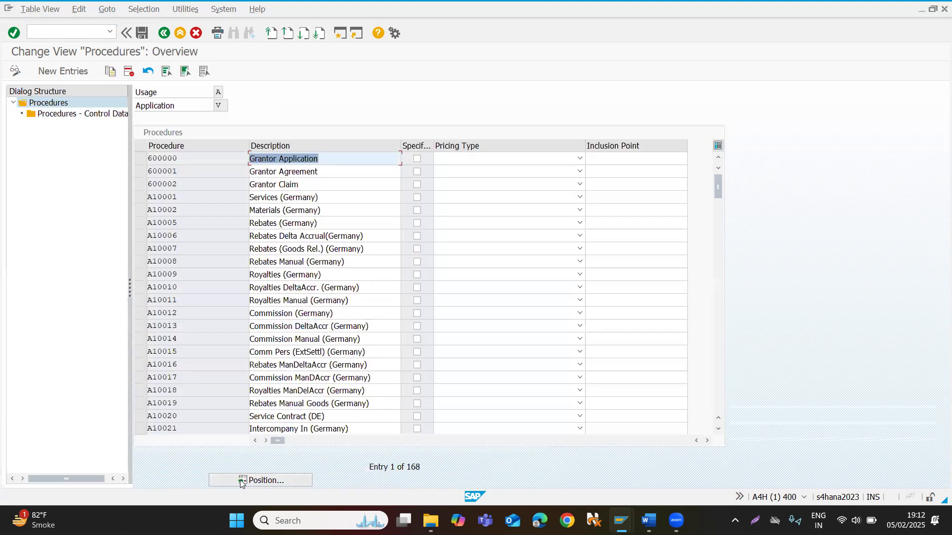
pyautogui.write('r')
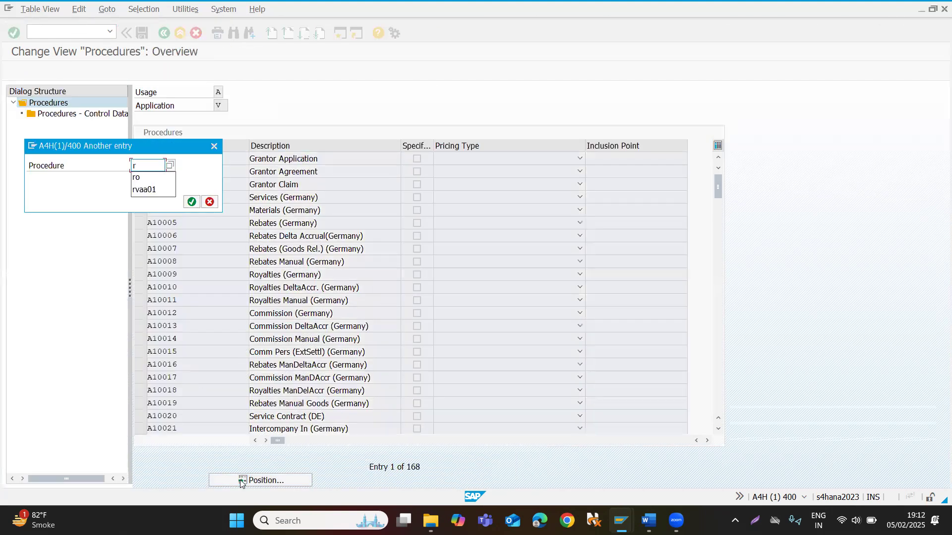
pyautogui.write('vaa01')
pyautogui.press('Return')
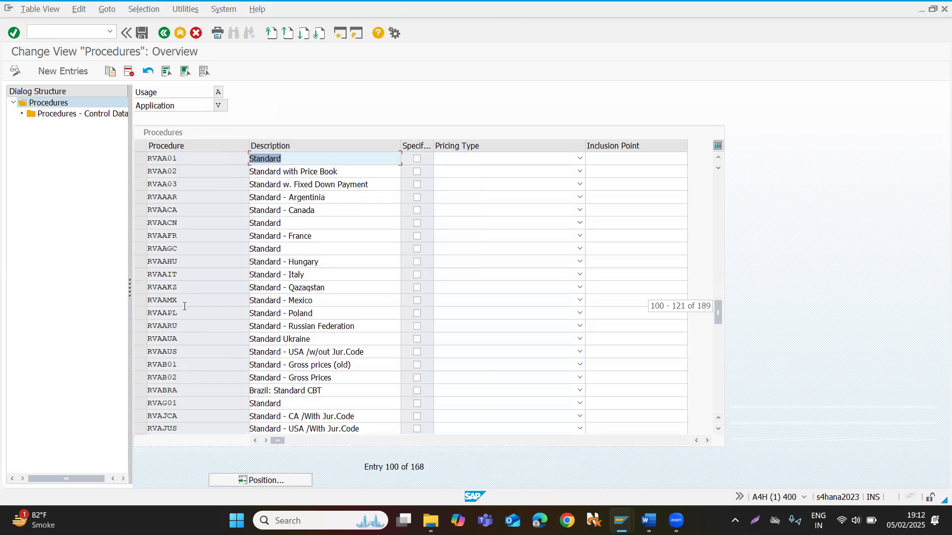
pyautogui.click(140, 158)
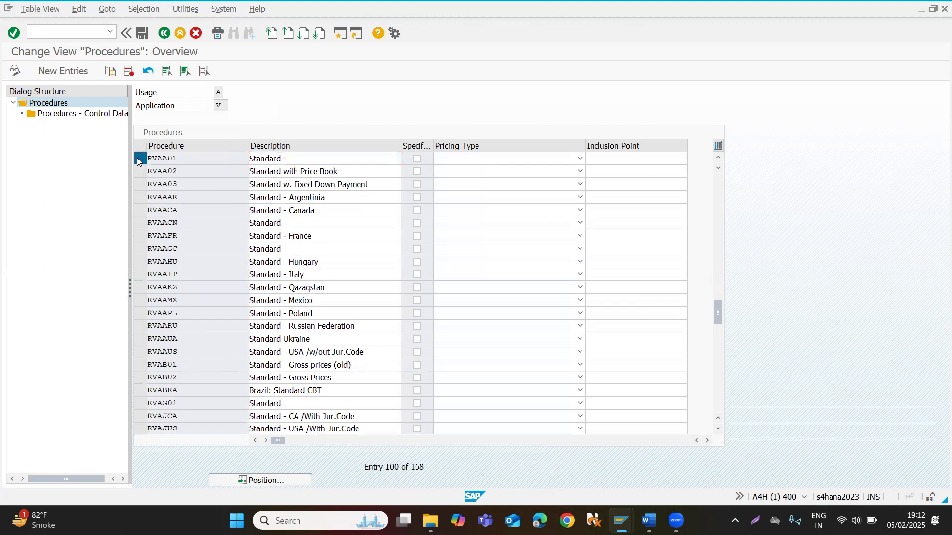
pyautogui.doubleClick(63, 114)
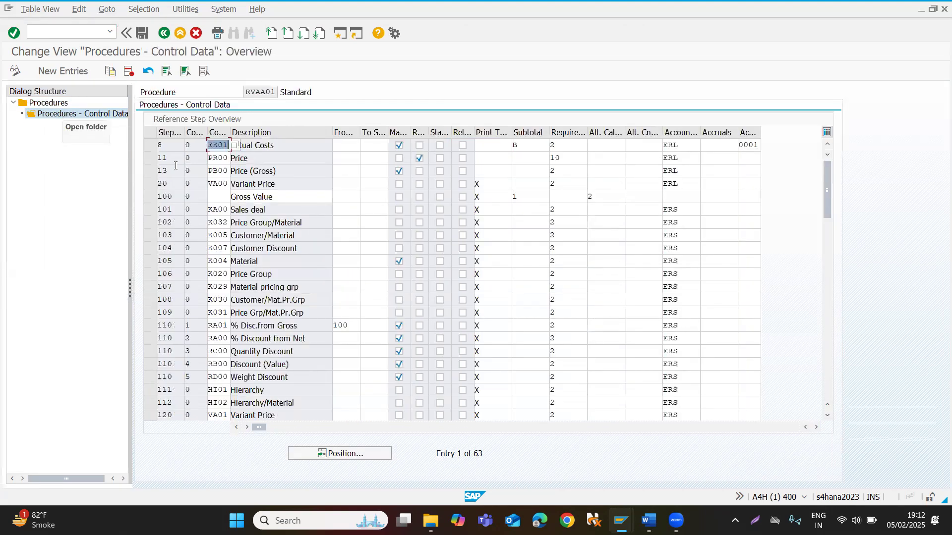
# Check the PR00 price row in the procedure's control data and examine its account key.
pyautogui.click(215, 158)
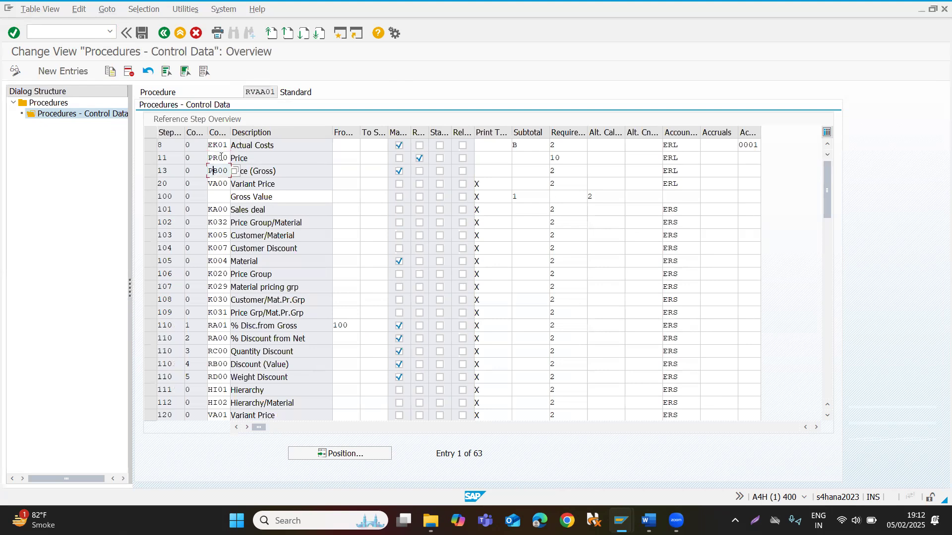
pyautogui.click(223, 158)
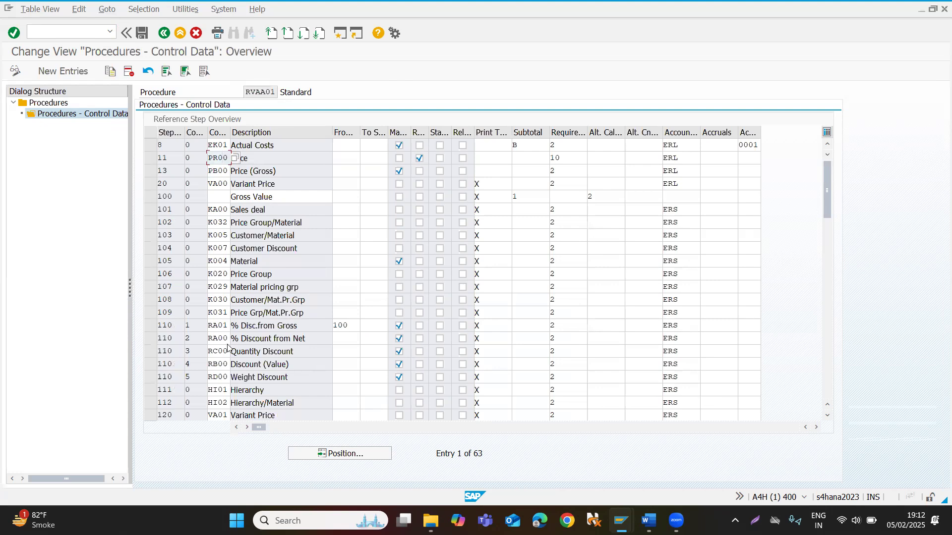
pyautogui.click(693, 152)
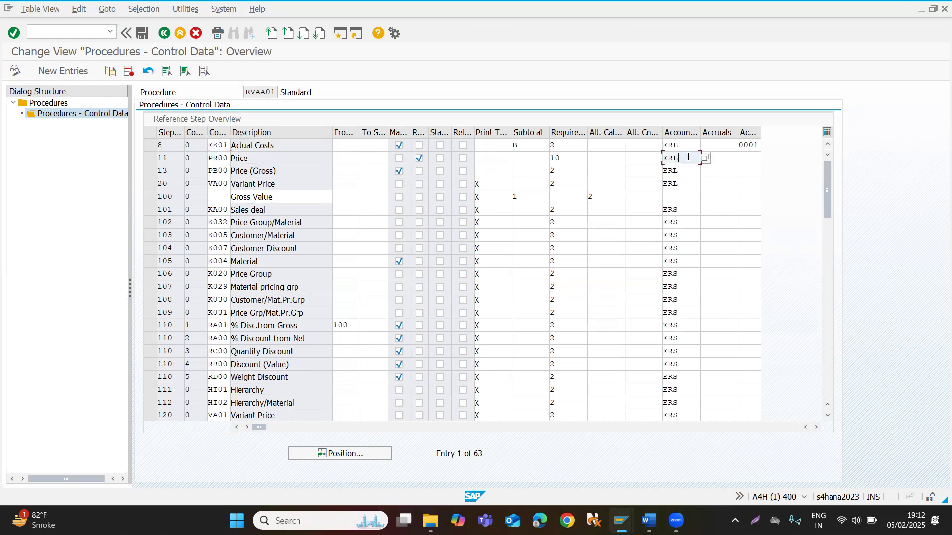
pyautogui.doubleClick(688, 157)
pyautogui.press('Up')
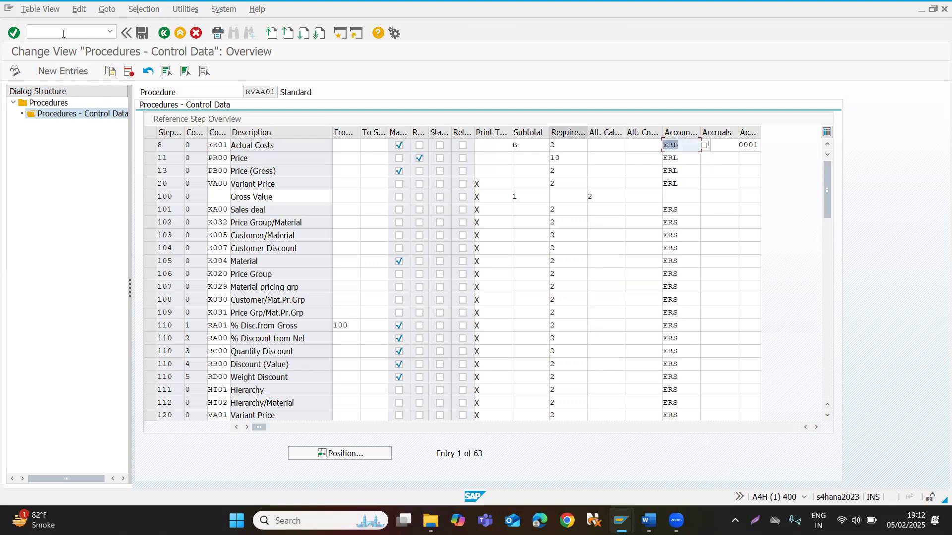
pyautogui.click(33, 31)
pyautogui.write('/vkoa')
pyautogui.press('Return')
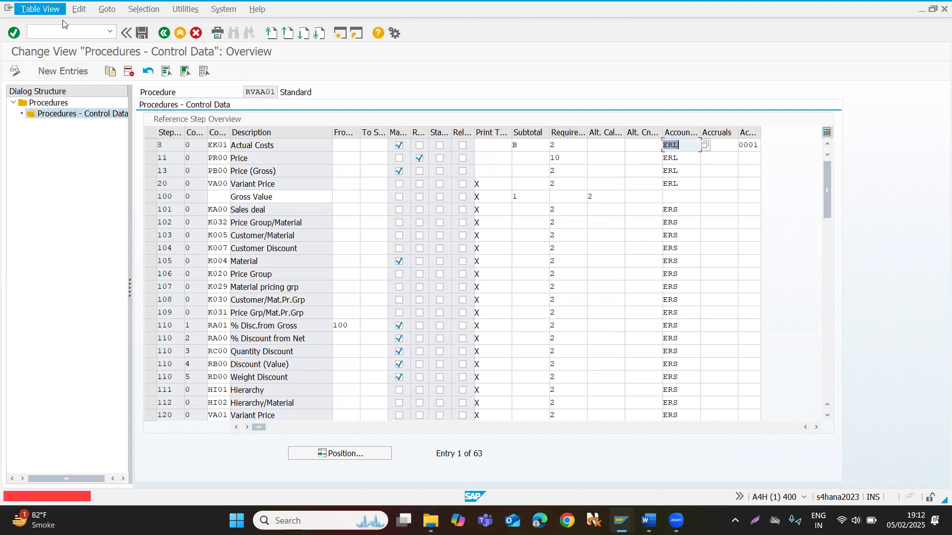
# Open the G/L account assignment transaction VKOA in a new session, keeping the pricing procedure session open.
pyautogui.click(62, 28)
pyautogui.write('/o')
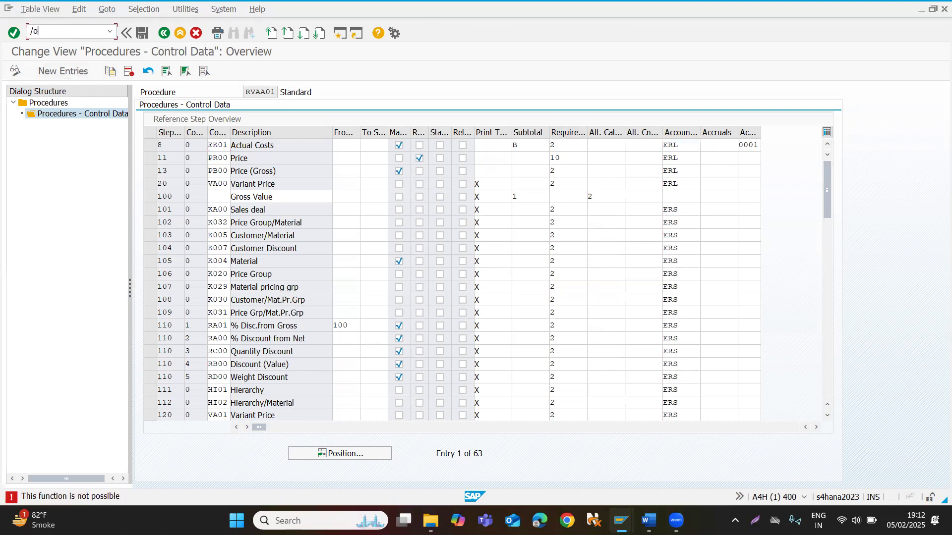
pyautogui.write('vkoa')
pyautogui.press('Return')
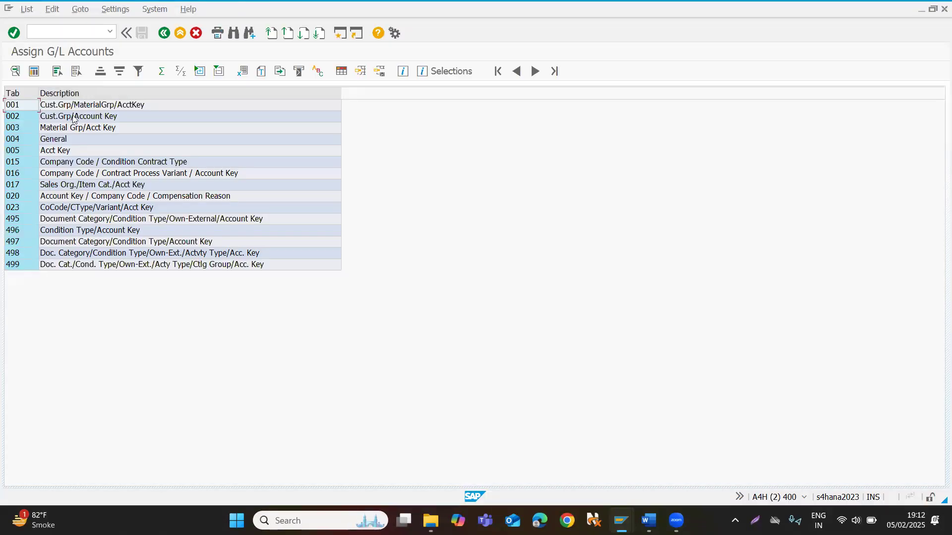
# Display table 001 Cust.Grp/MaterialGrp/AcctKey, examine how its key fields lead to a G/L account, and return to the table list.
pyautogui.doubleClick(73, 105)
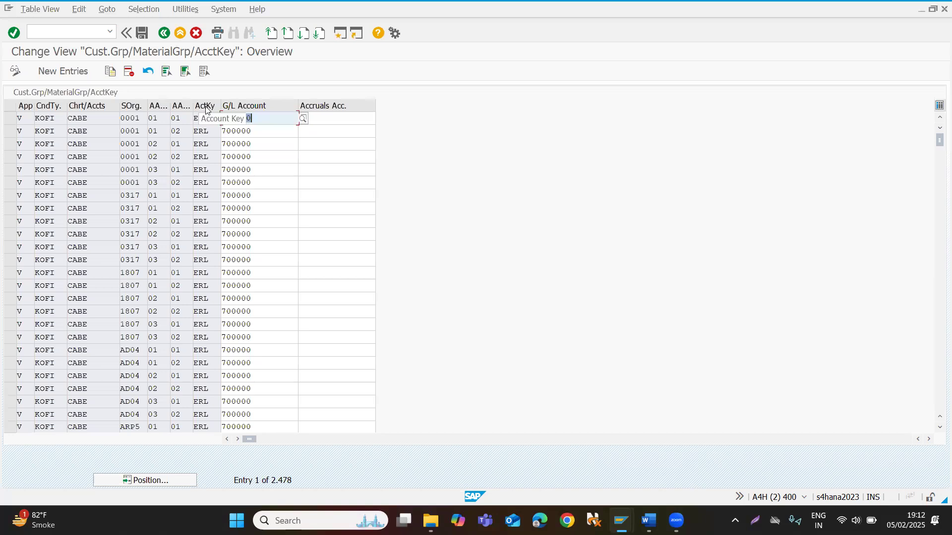
pyautogui.click(45, 118)
pyautogui.click(93, 116)
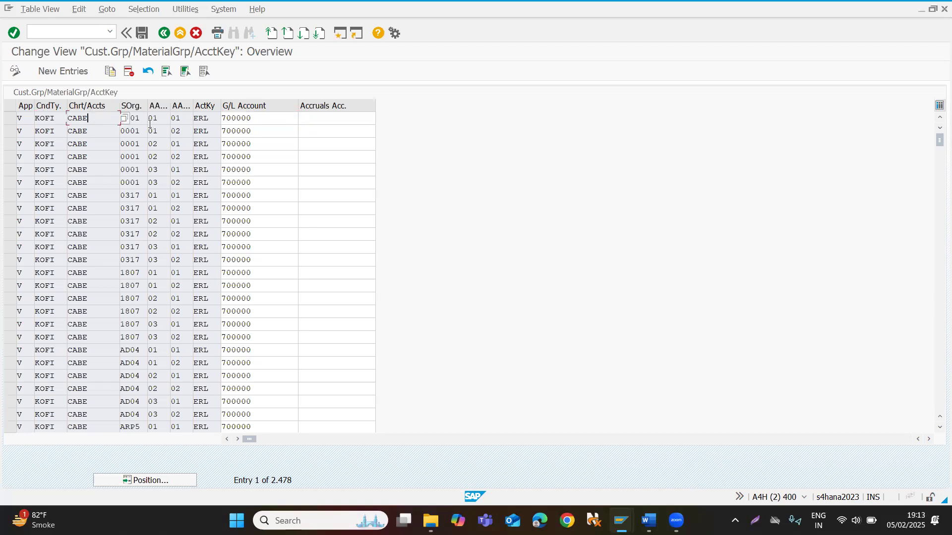
pyautogui.click(132, 129)
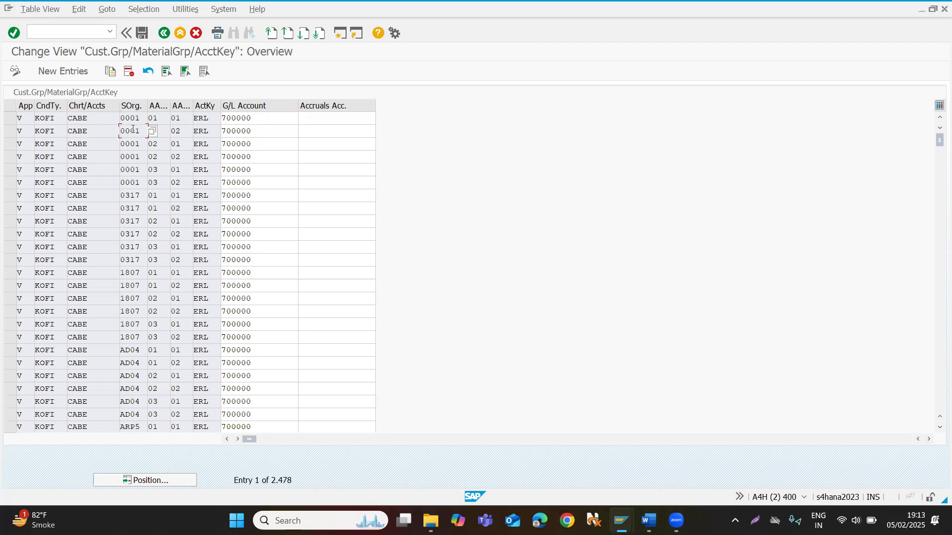
pyautogui.click(162, 131)
pyautogui.click(186, 130)
pyautogui.click(212, 127)
pyautogui.doubleClick(212, 128)
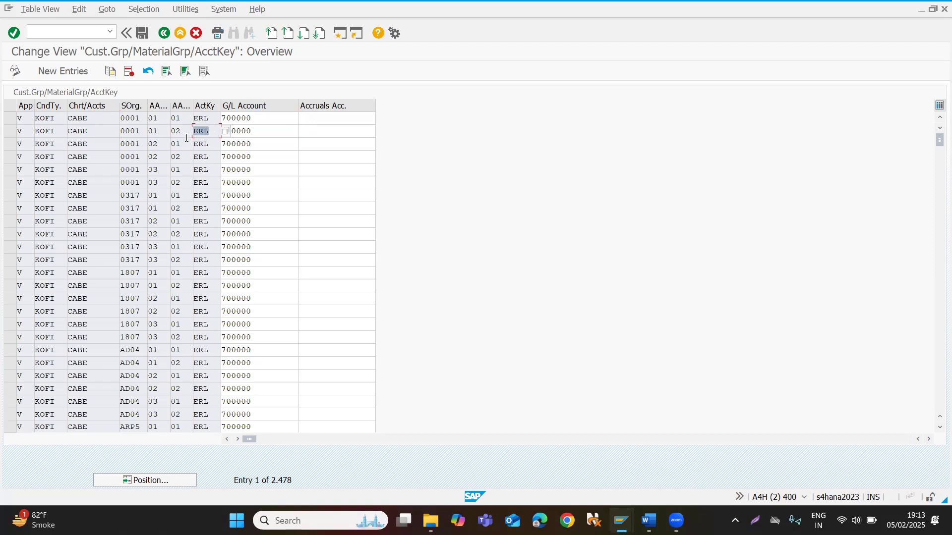
pyautogui.click(261, 133)
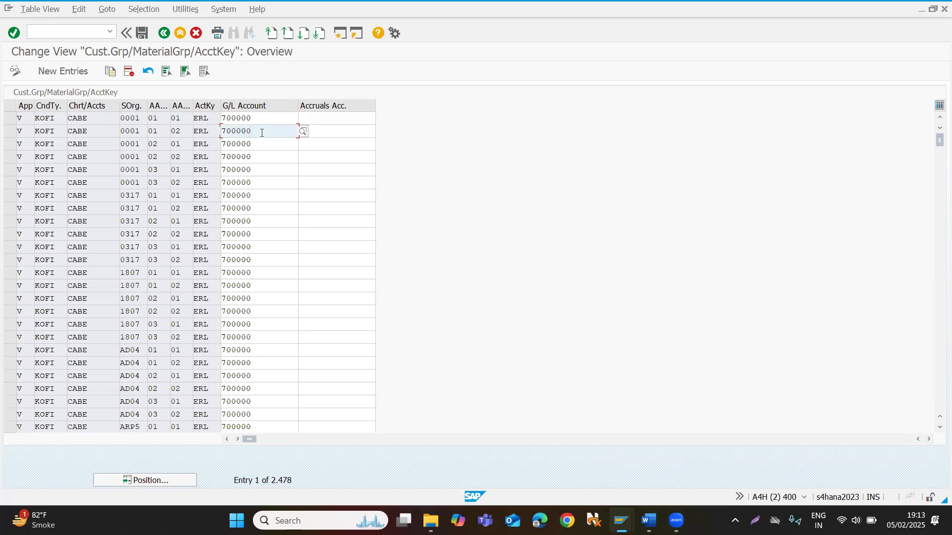
pyautogui.click(164, 33)
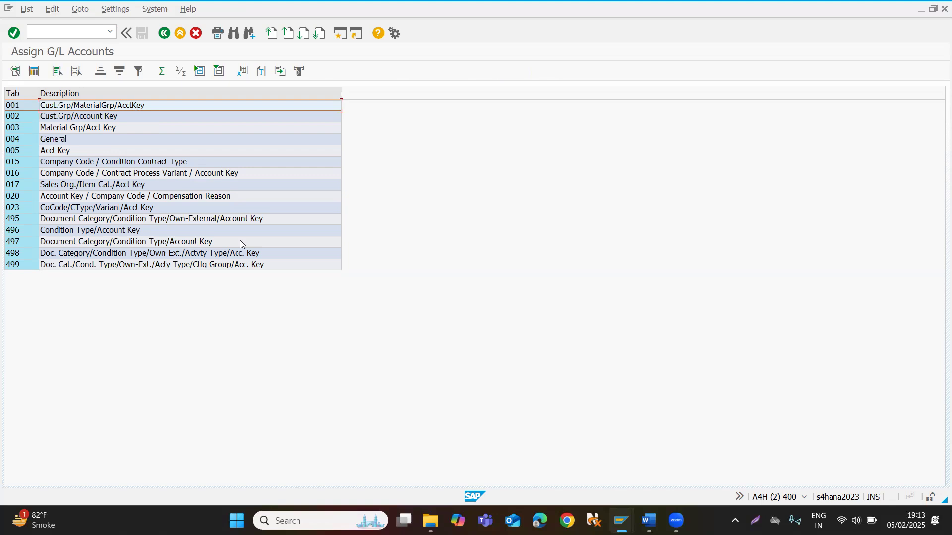
# Switch back to the RVAA01 control data session and examine the account keys of the price and discount condition types.
pyautogui.hotkey('alt', 'Tab')
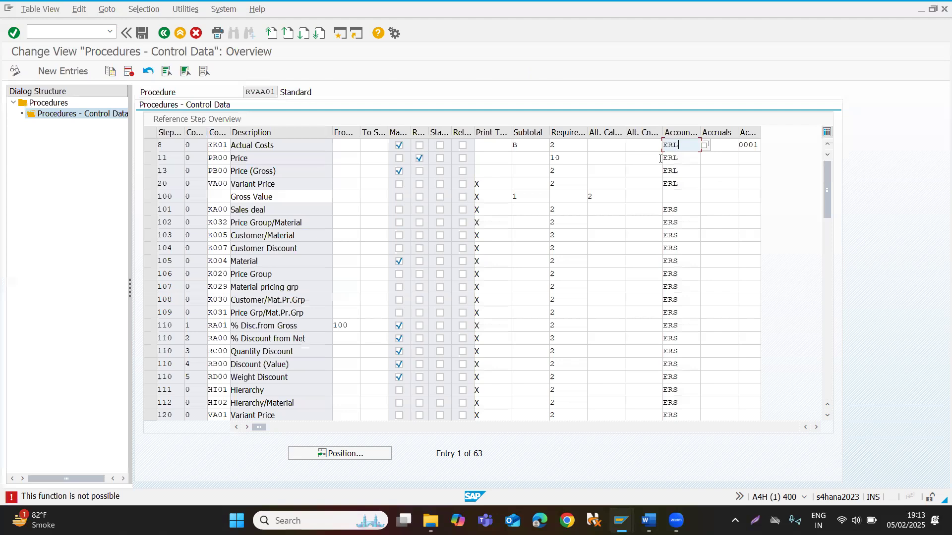
pyautogui.click(247, 153)
pyautogui.click(682, 210)
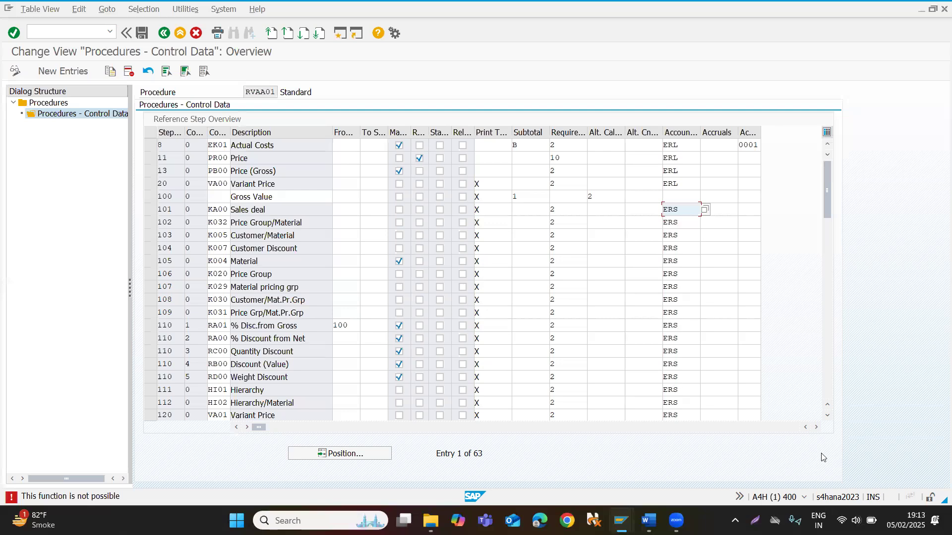
pyautogui.click(827, 417)
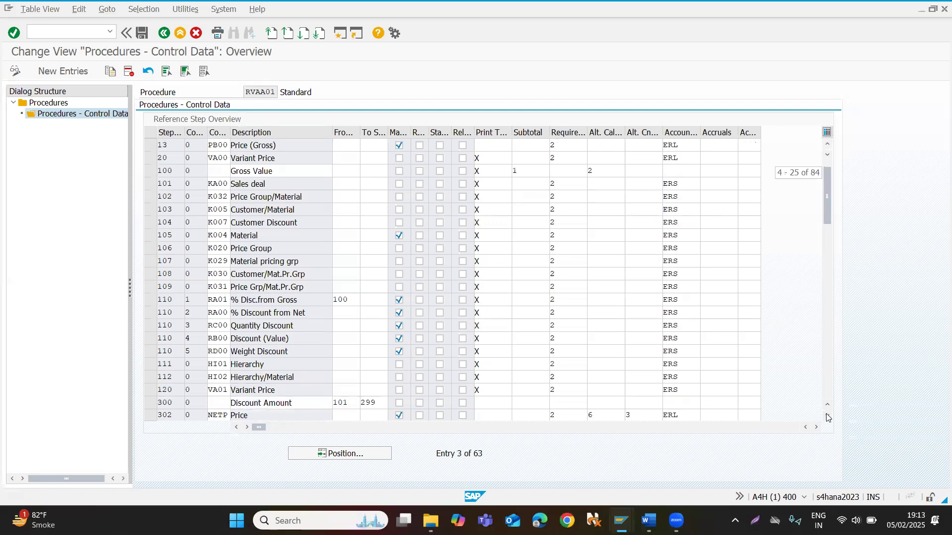
pyautogui.click(827, 416)
pyautogui.click(827, 416)
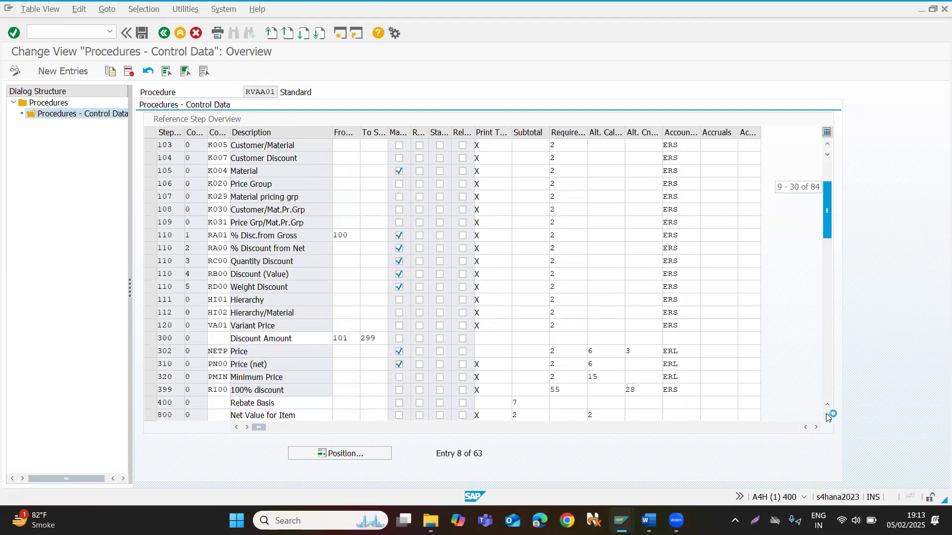
pyautogui.click(828, 416)
pyautogui.click(827, 417)
pyautogui.click(827, 416)
pyautogui.click(828, 416)
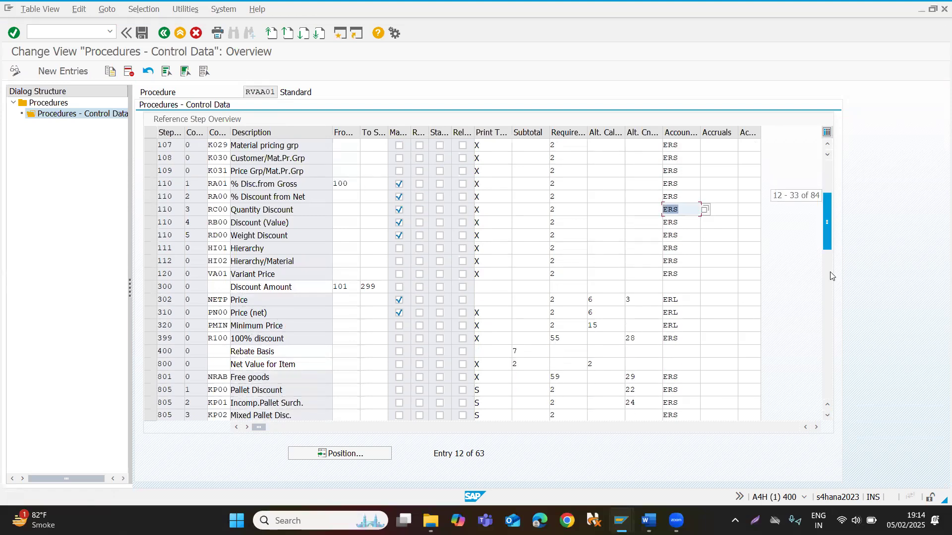
# Examine the account keys of the HD00 freight row and the BO01 Mat/Group Rebate row in RVAA01.
pyautogui.moveTo(830, 245); pyautogui.dragTo(831, 271)
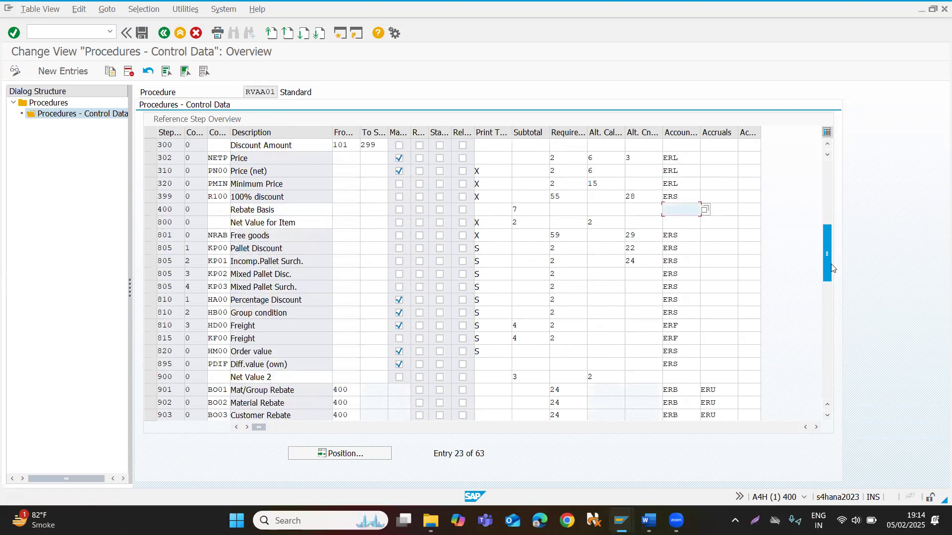
pyautogui.click(678, 325)
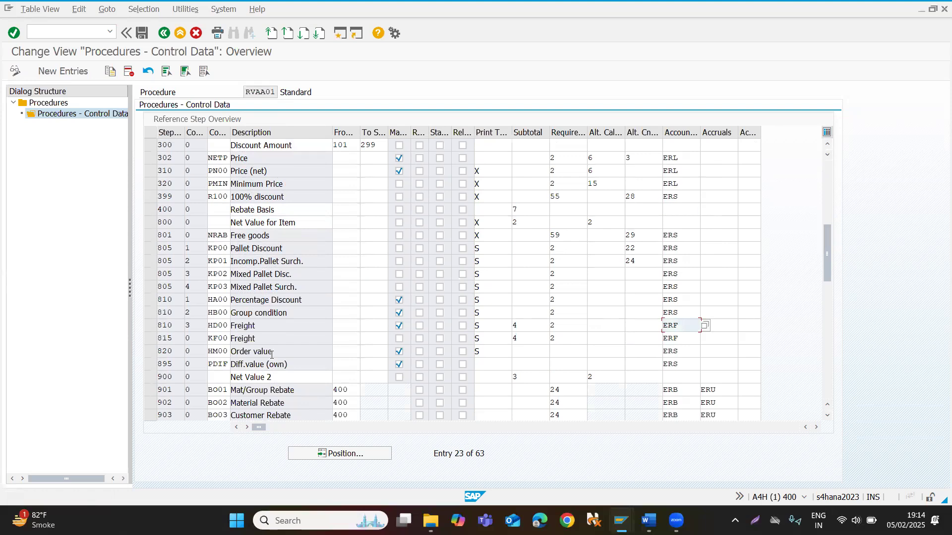
pyautogui.click(257, 327)
pyautogui.click(682, 391)
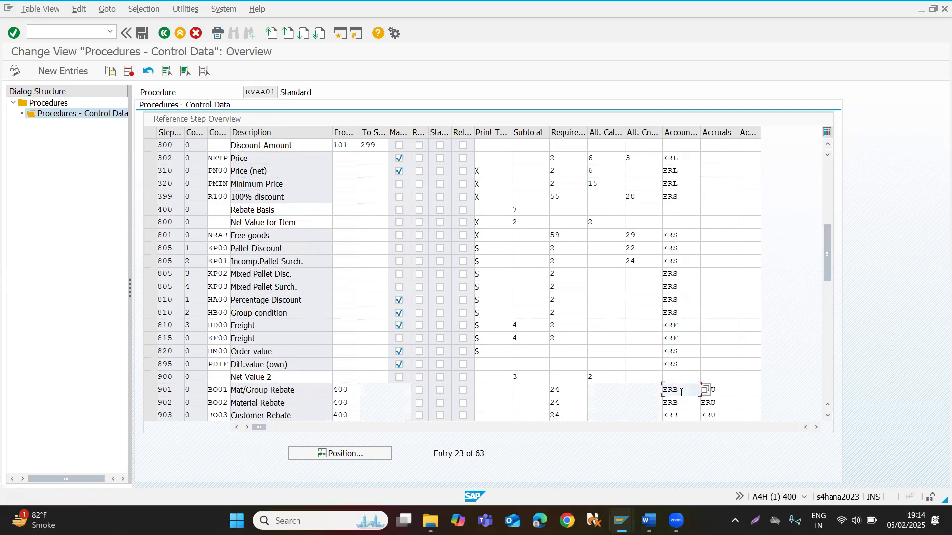
pyautogui.click(287, 390)
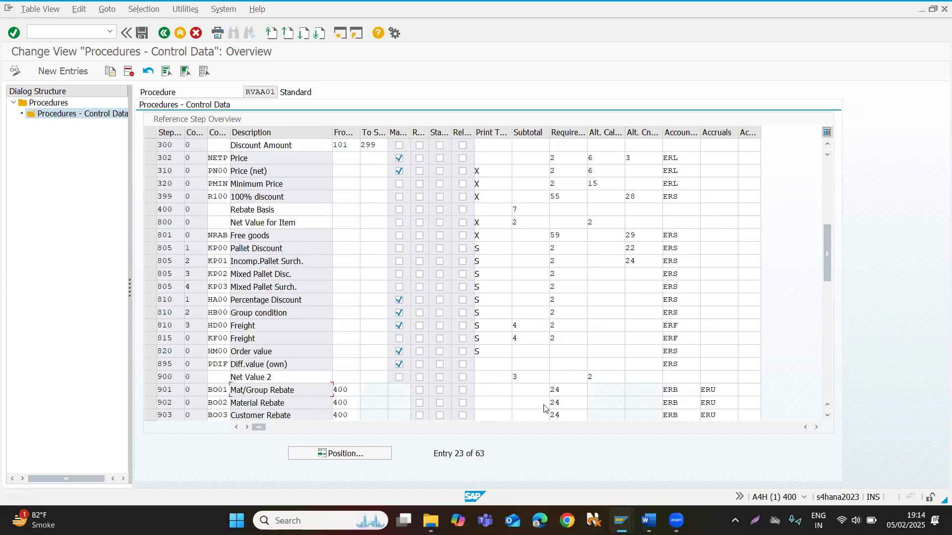
# Compare the account keys of the pallet discount, NETP price, HD00 freight and BO01 rebate rows in RVAA01.
pyautogui.hotkey('alt', 'Tab')
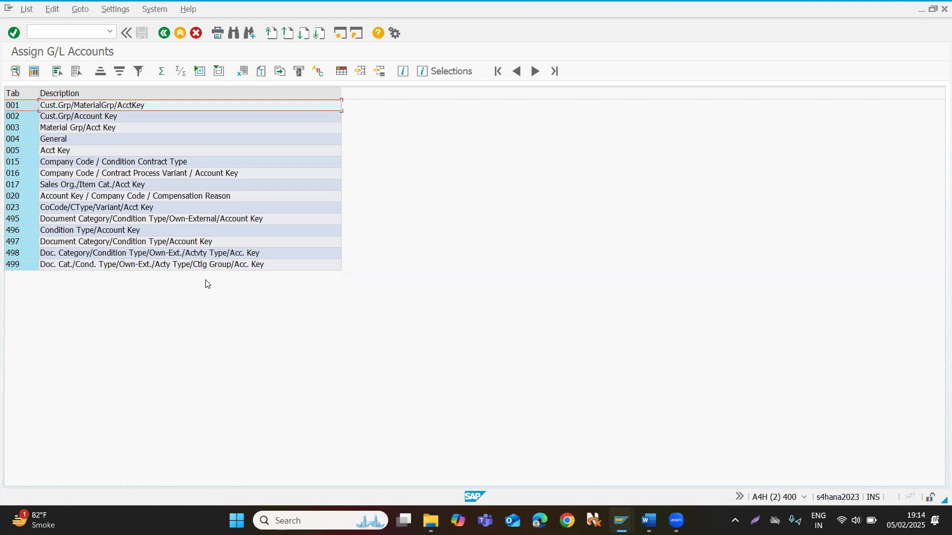
pyautogui.hotkey('alt', 'Tab')
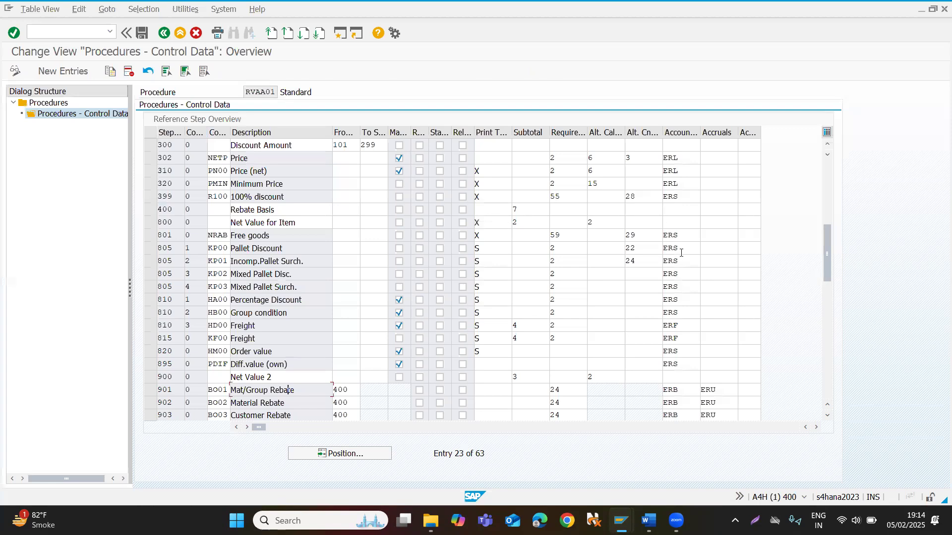
pyautogui.click(687, 250)
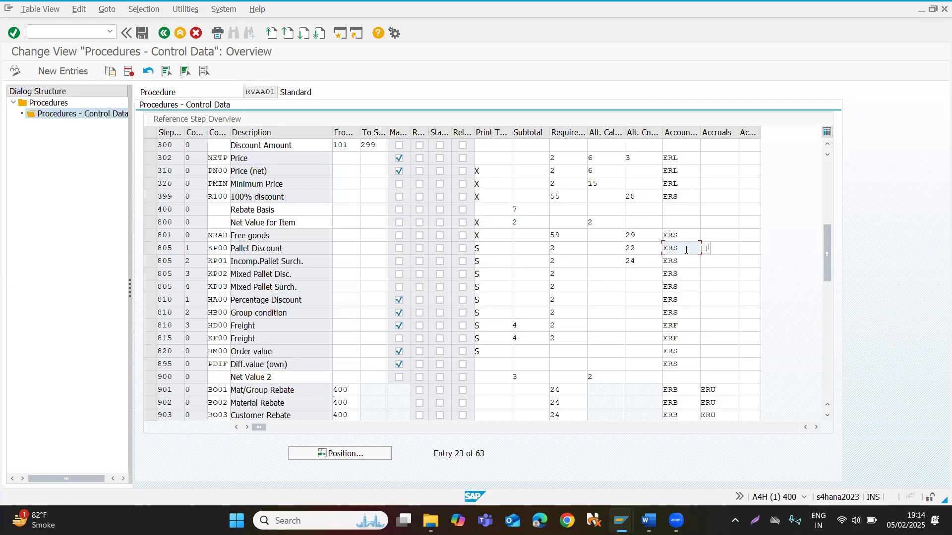
pyautogui.click(679, 160)
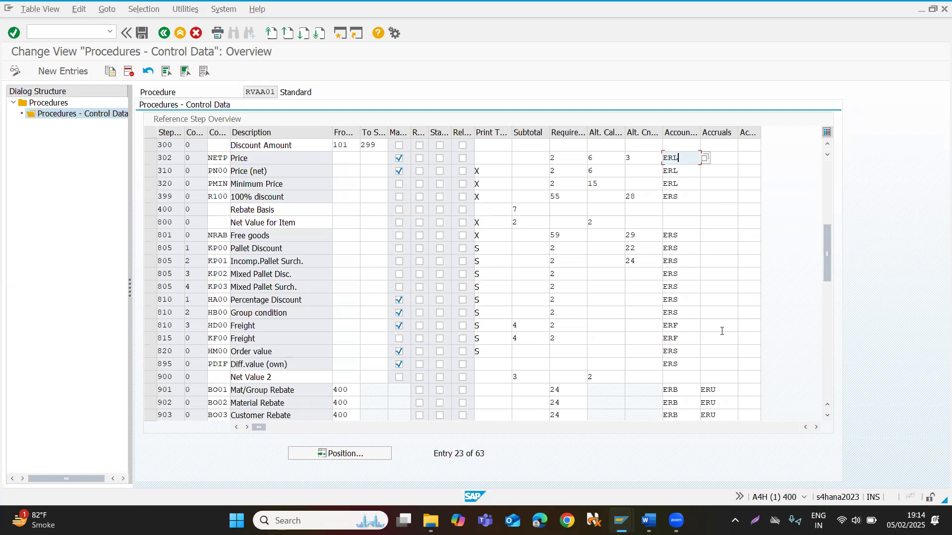
pyautogui.click(683, 326)
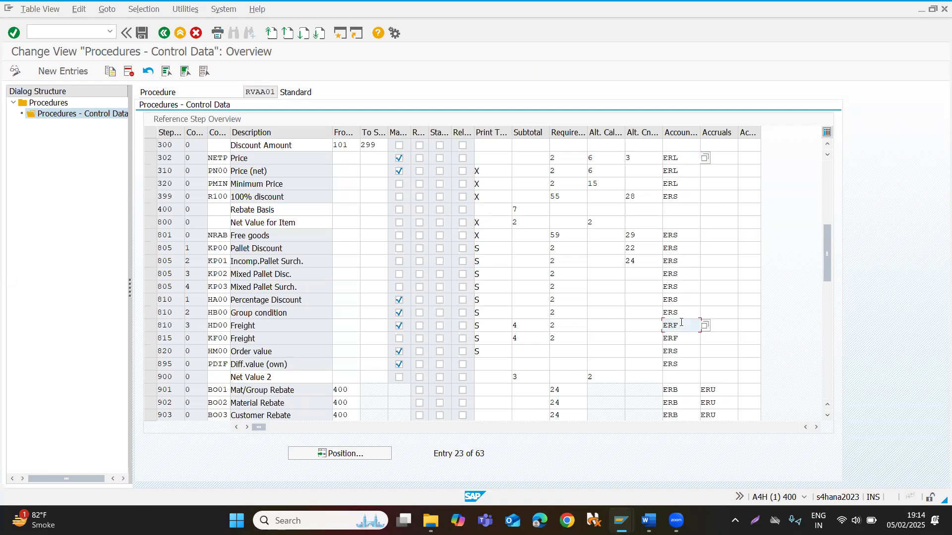
pyautogui.click(685, 394)
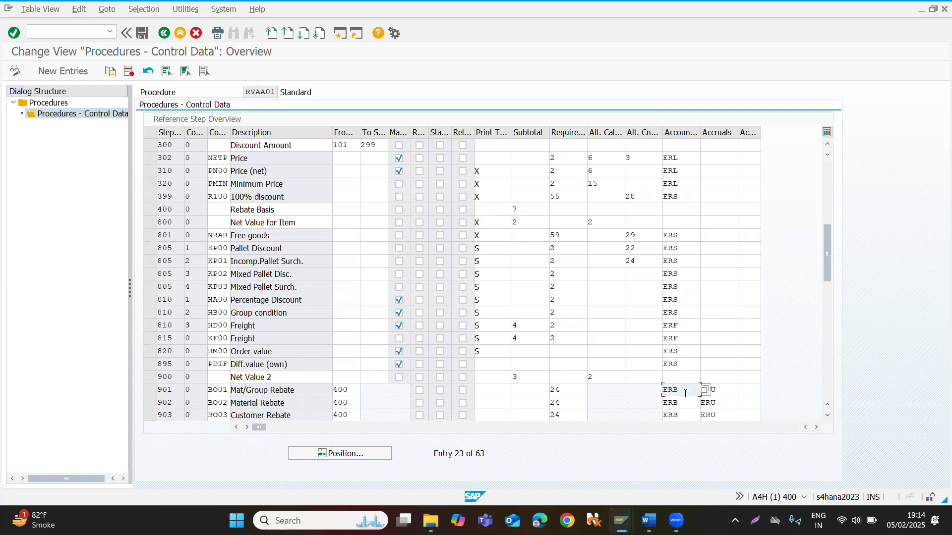
# Switch to the Assign G/L Accounts session, review the account key, chart of accounts and G/L account entries of table 001, and return to the list.
pyautogui.hotkey('alt', 'Tab')
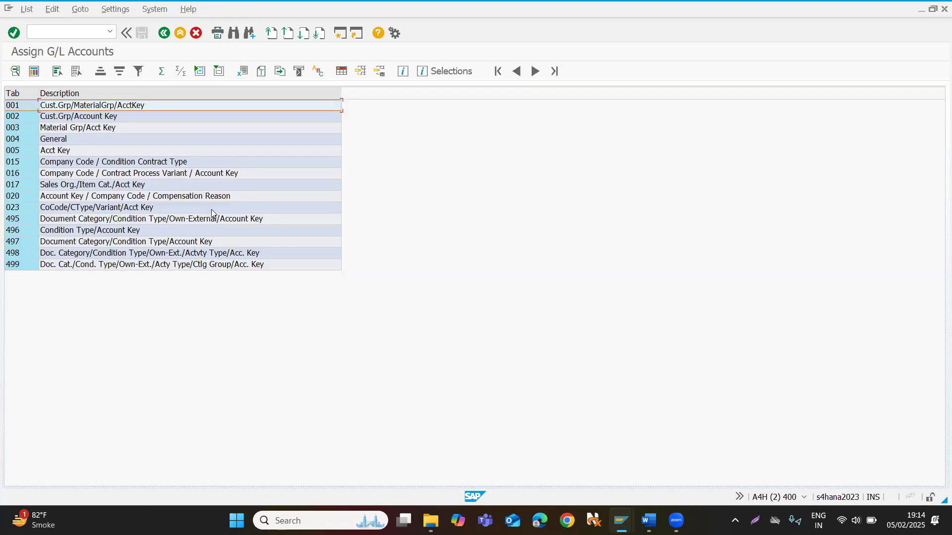
pyautogui.click(71, 34)
pyautogui.click(19, 107)
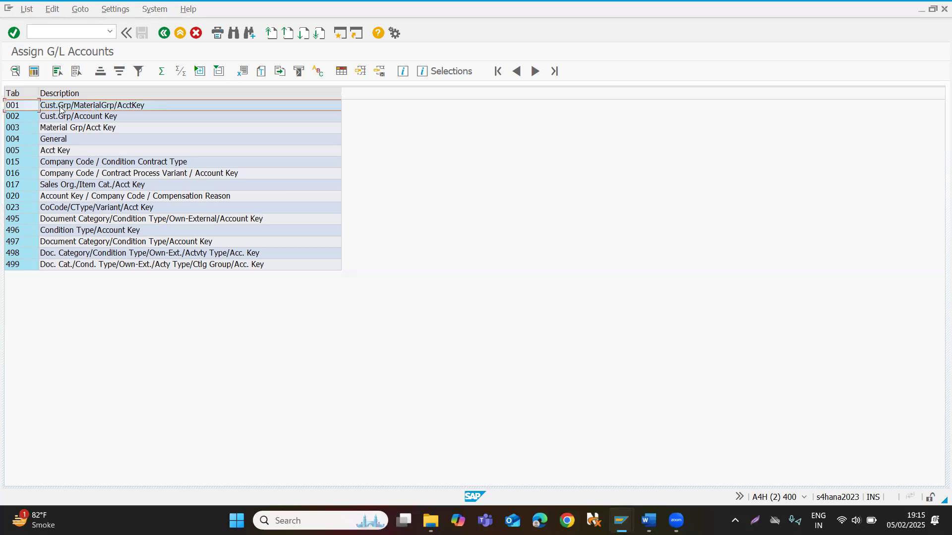
pyautogui.doubleClick(94, 110)
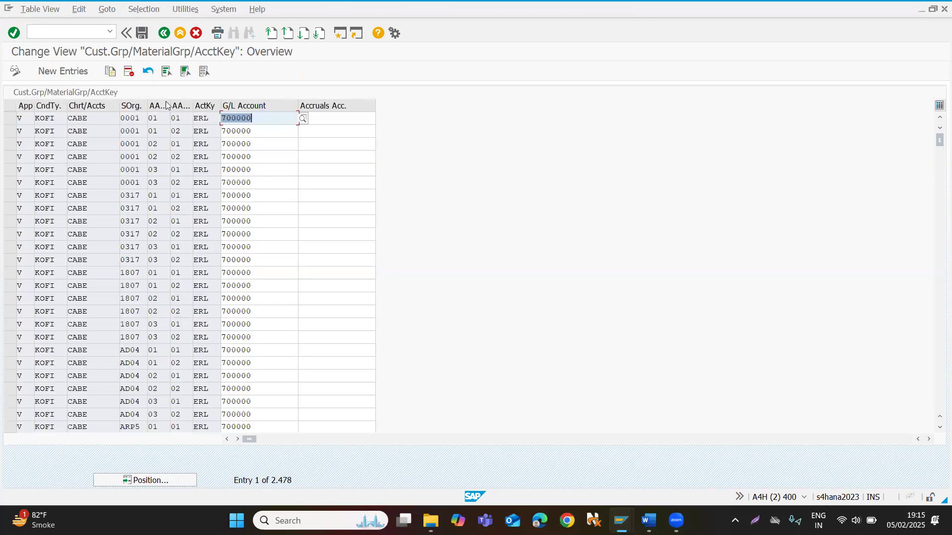
pyautogui.click(209, 122)
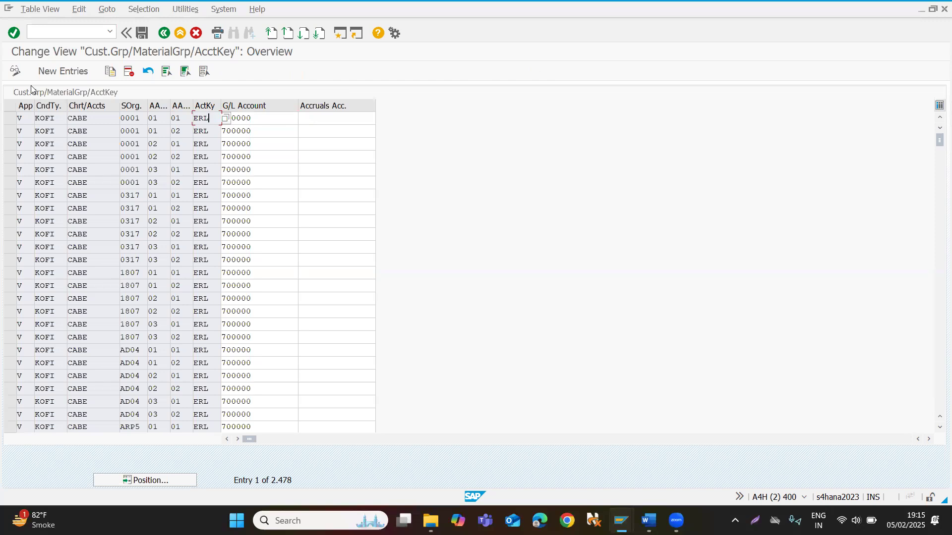
pyautogui.click(95, 116)
pyautogui.moveTo(95, 117); pyautogui.dragTo(44, 118)
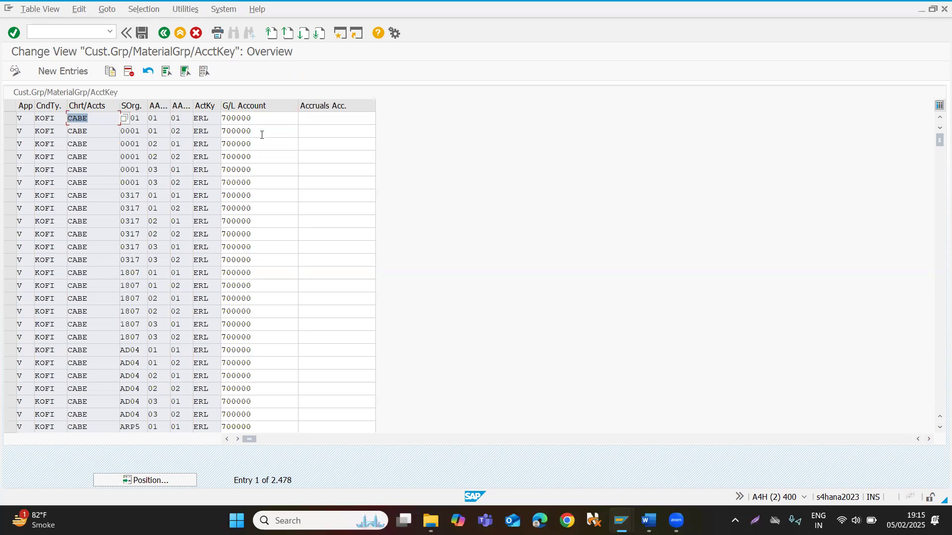
pyautogui.click(261, 131)
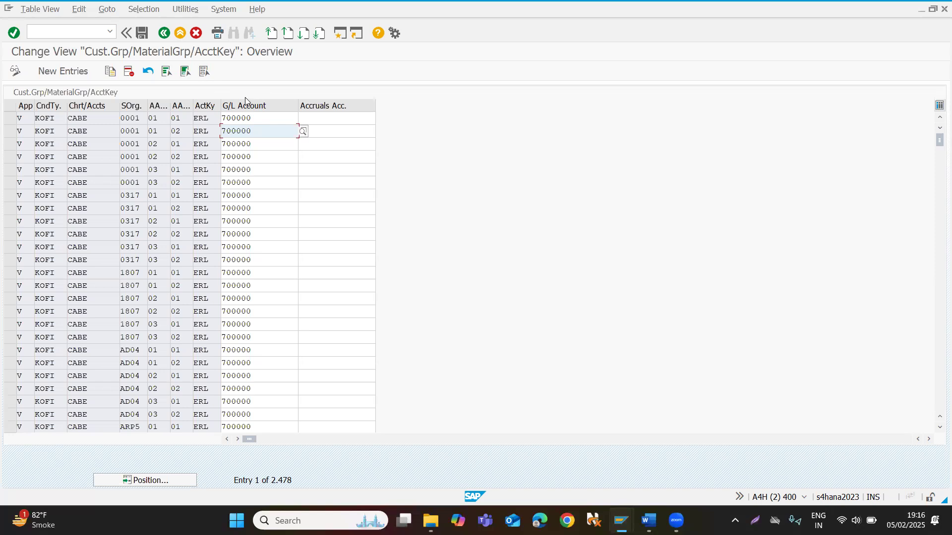
pyautogui.click(165, 32)
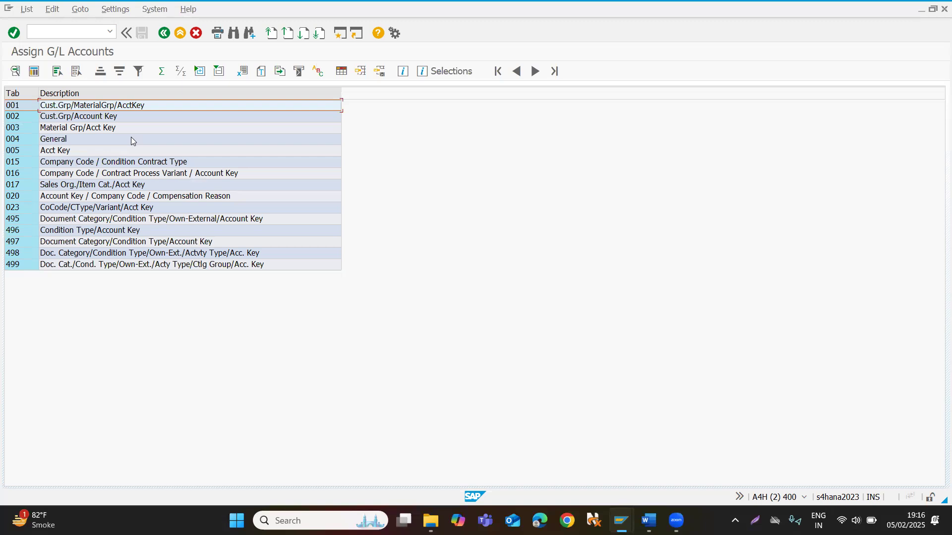
pyautogui.doubleClick(74, 106)
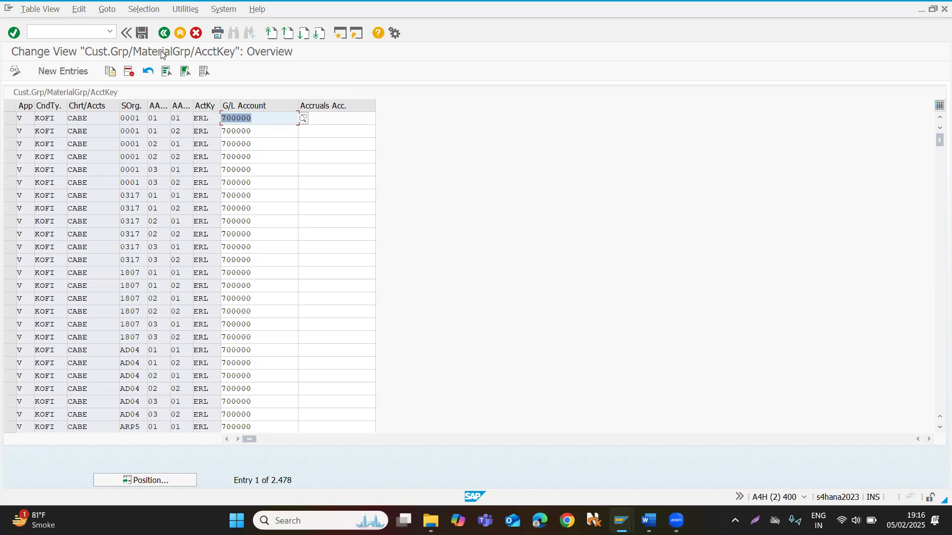
pyautogui.click(163, 32)
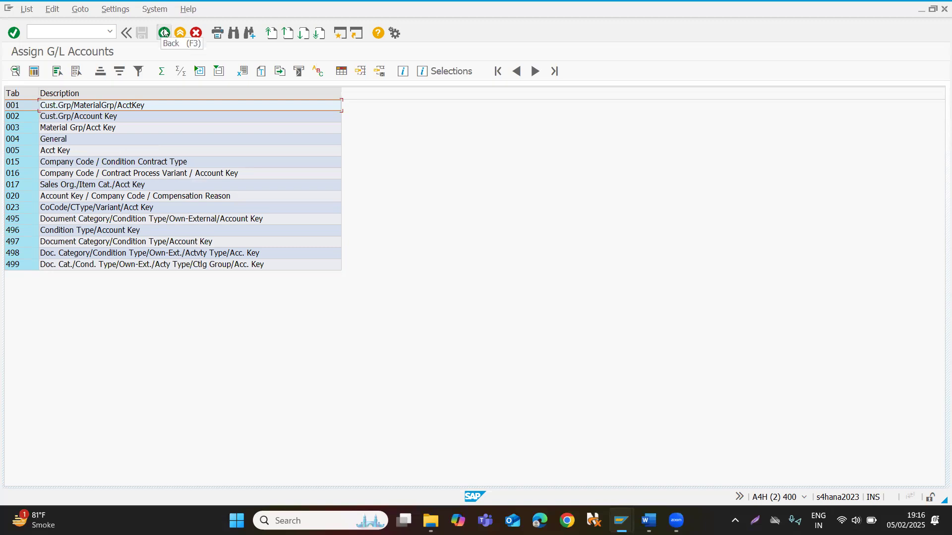
# Leave the G/L account assignment, start transaction VA02, and open the standard order by its order number, acknowledging the credit information.
pyautogui.click(164, 33)
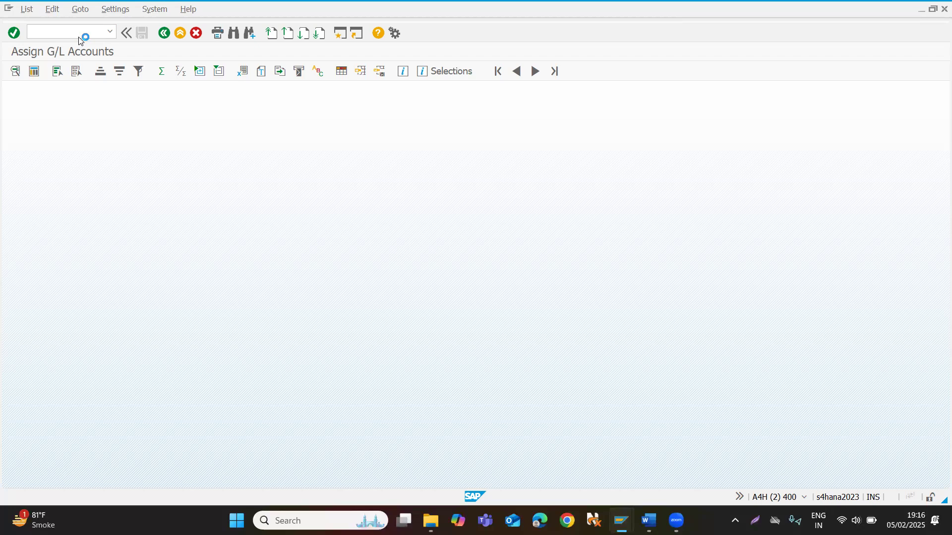
pyautogui.write('va02')
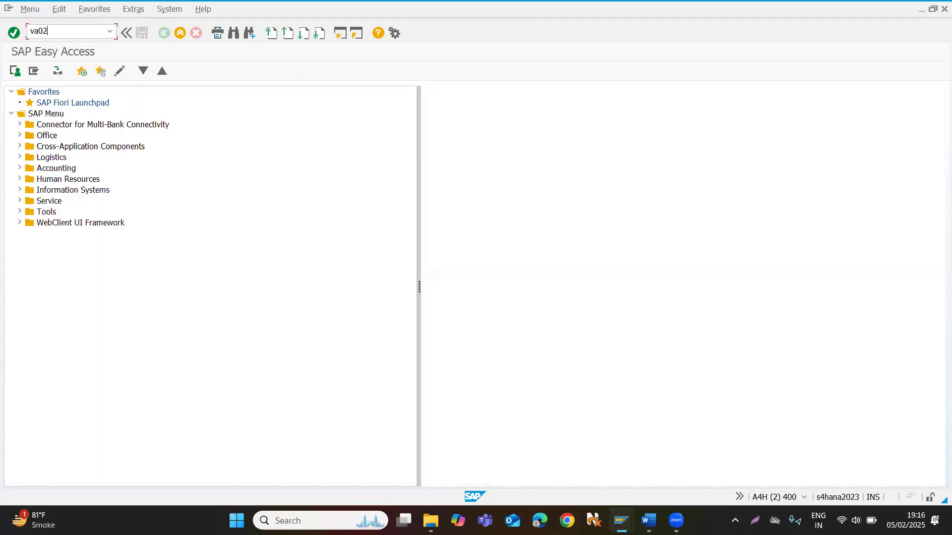
pyautogui.press('Return')
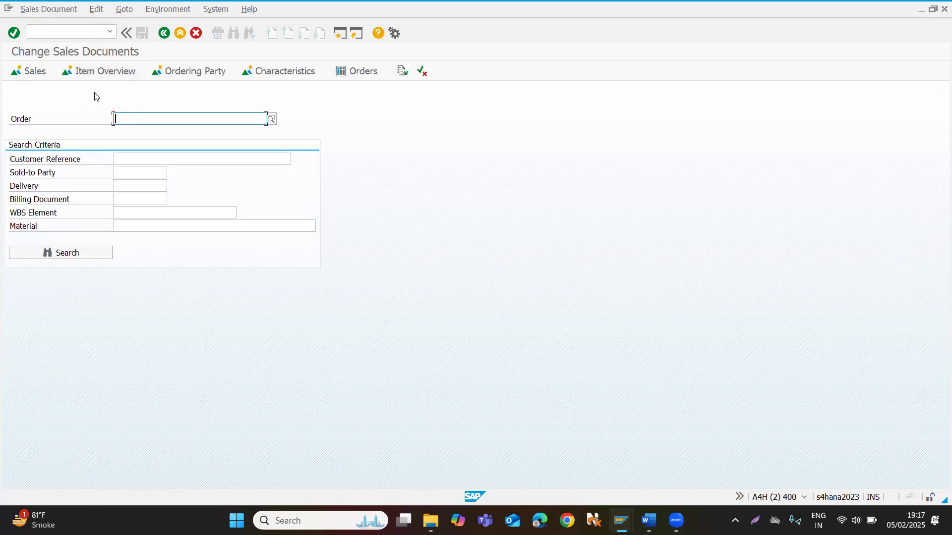
pyautogui.write('69')
pyautogui.press('Return')
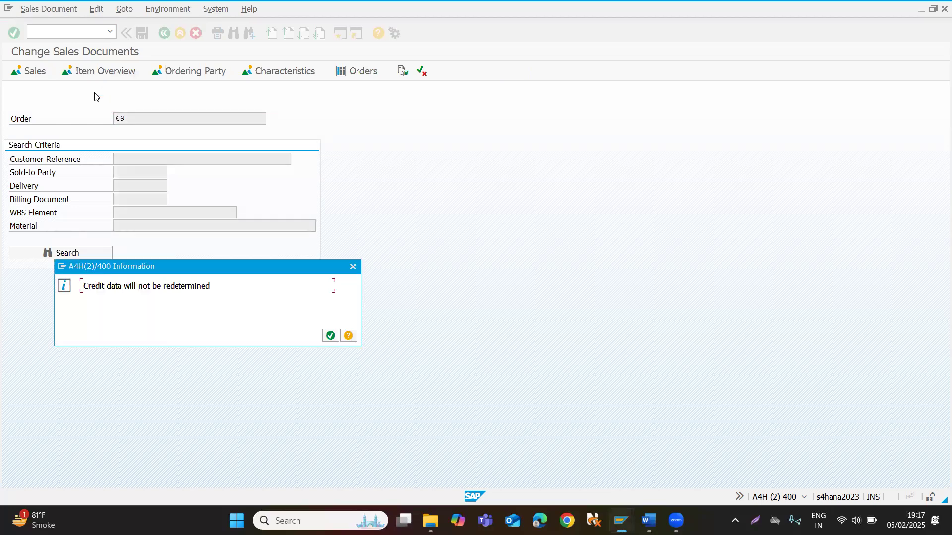
pyautogui.click(330, 336)
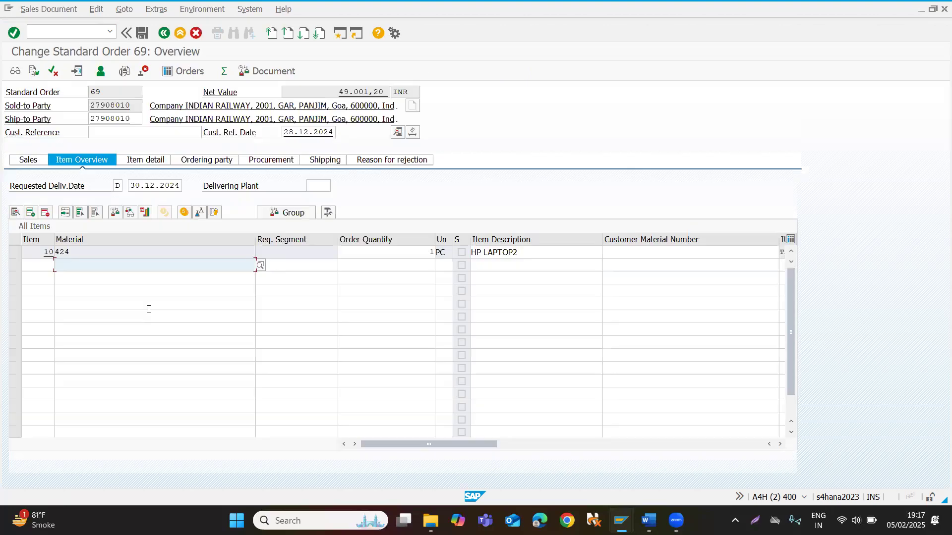
# Open the pricing conditions of the HP LAPTOP2 item, inspect the PR00 amount, and display the pricing analysis.
pyautogui.doubleClick(101, 252)
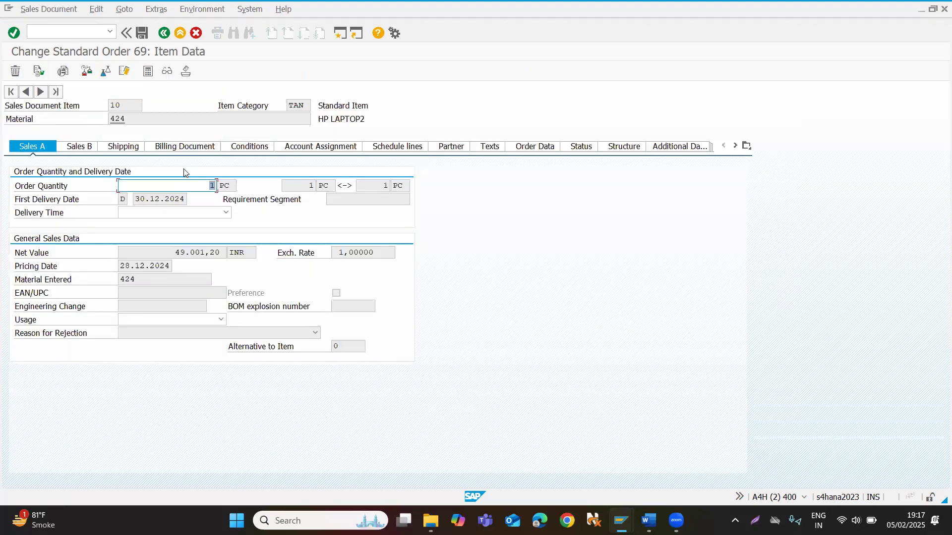
pyautogui.click(250, 147)
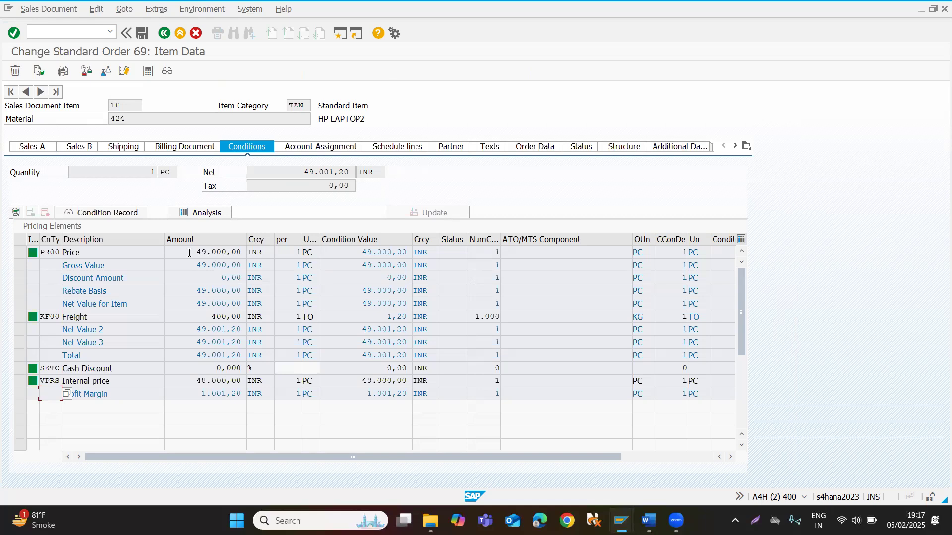
pyautogui.moveTo(189, 253); pyautogui.dragTo(250, 249)
pyautogui.click(190, 214)
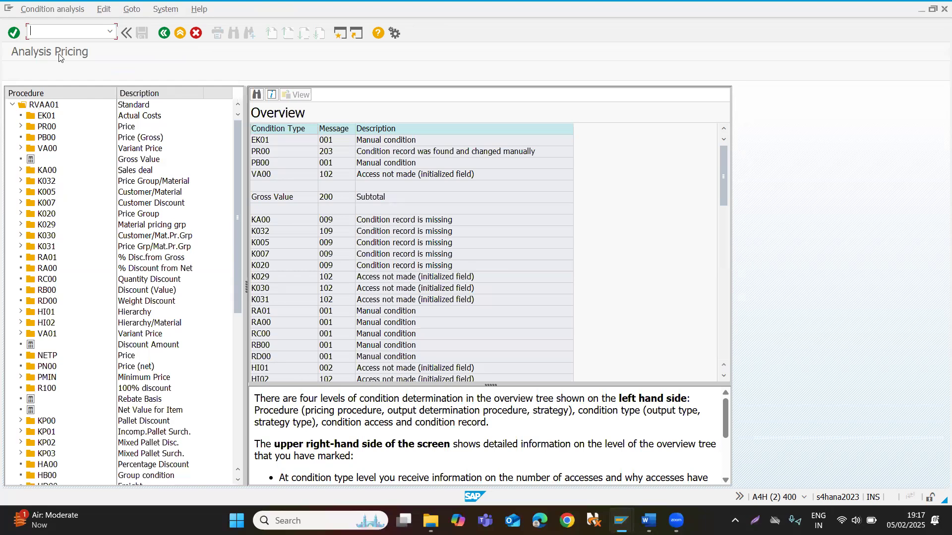
# Open pricing procedure determination, transaction OVKK, in a new session.
pyautogui.write('/oovkk')
pyautogui.press('Return')
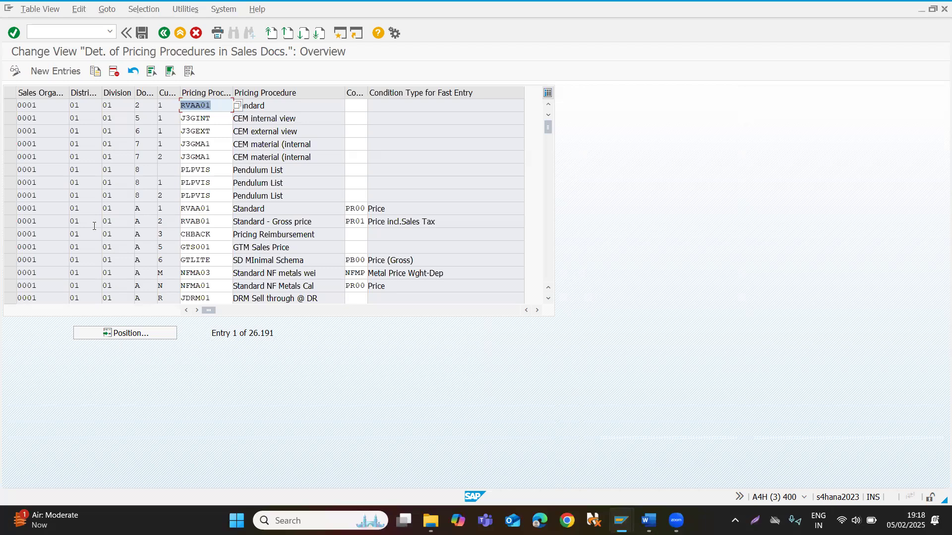
# Position the list at sales organization ITC2, distribution channel WO, division LT, document pricing procedure A and customer pricing procedure 1.
pyautogui.click(125, 338)
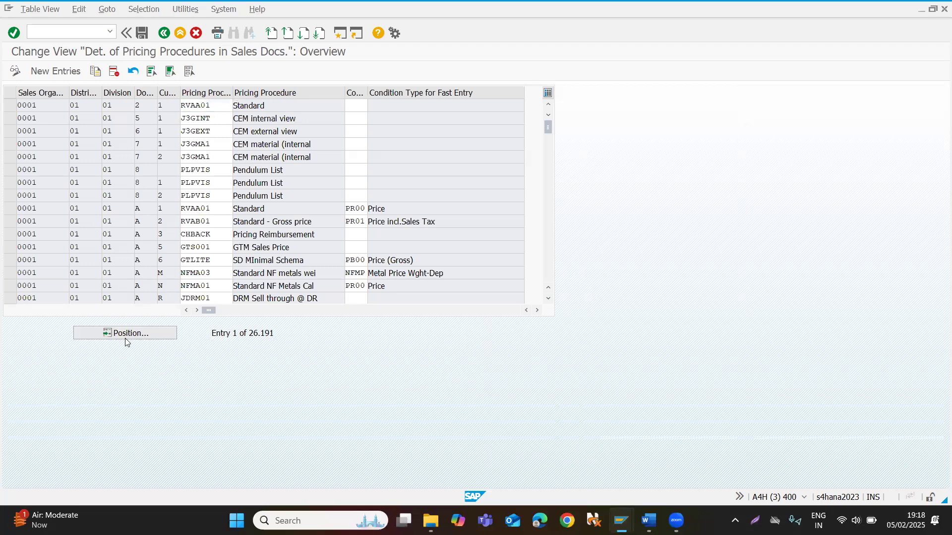
pyautogui.write('itc2')
pyautogui.press('Tab')
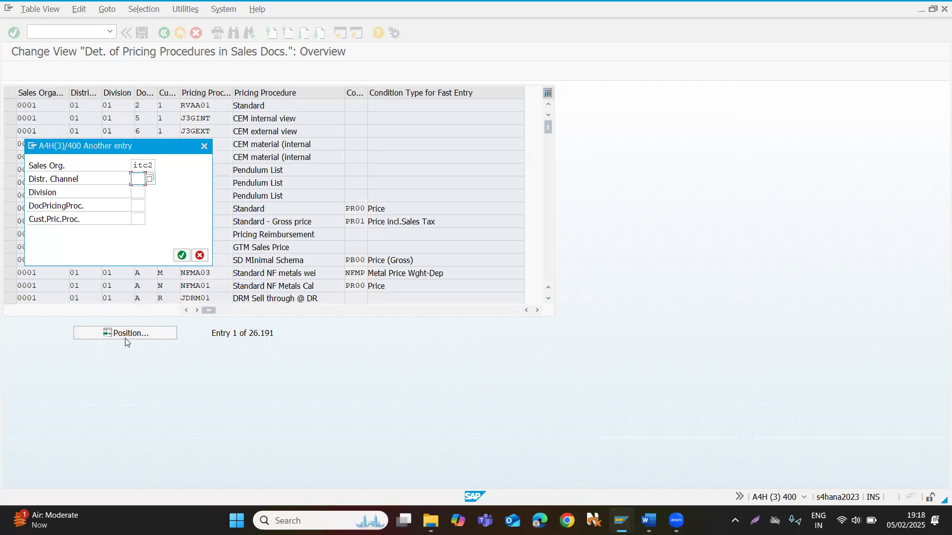
pyautogui.write('wo')
pyautogui.press('Tab')
pyautogui.write('lt')
pyautogui.press('Tab')
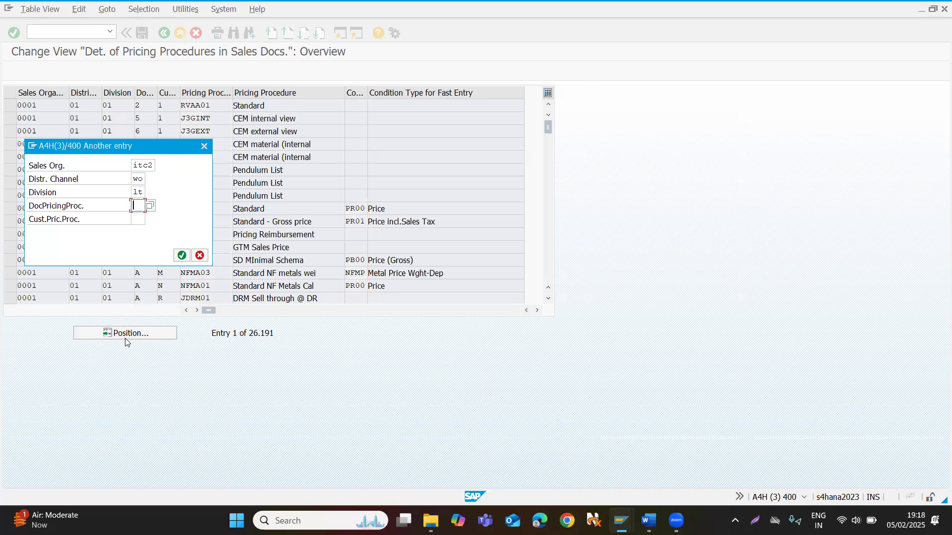
pyautogui.write('a')
pyautogui.press('Tab')
pyautogui.write('1')
pyautogui.press('Return')
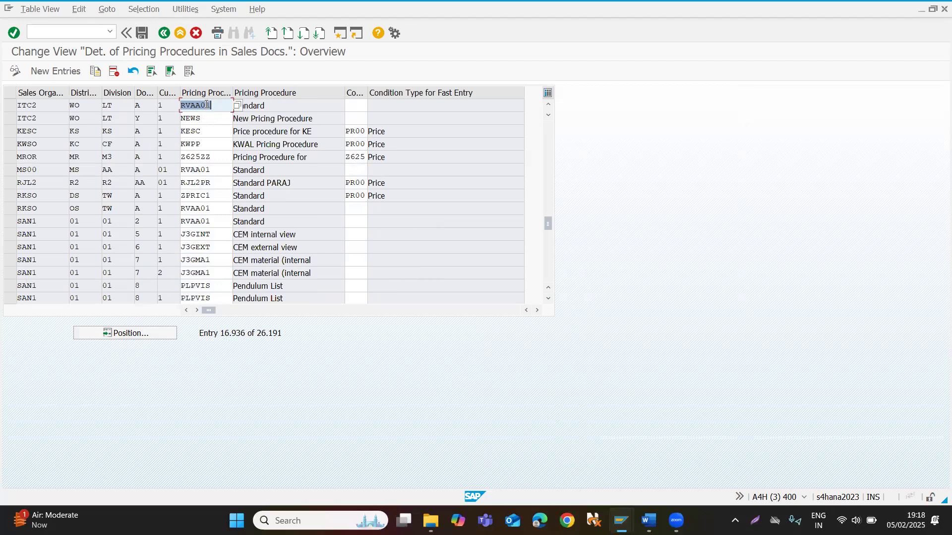
# Examine the sales area, document and customer pricing procedure keys and the assigned pricing procedure in the first ITC2 row.
pyautogui.click(10, 106)
pyautogui.click(11, 107)
pyautogui.click(11, 107)
pyautogui.click(10, 107)
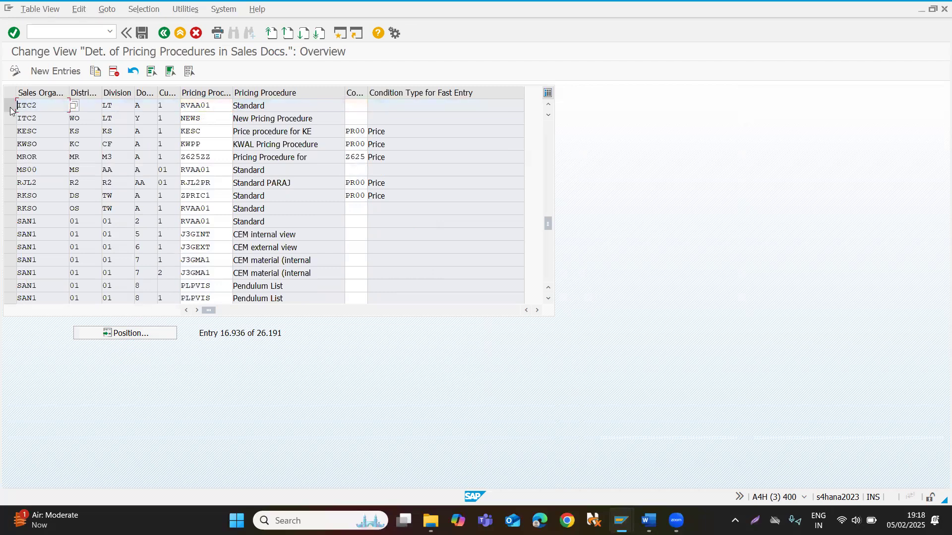
pyautogui.click(146, 103)
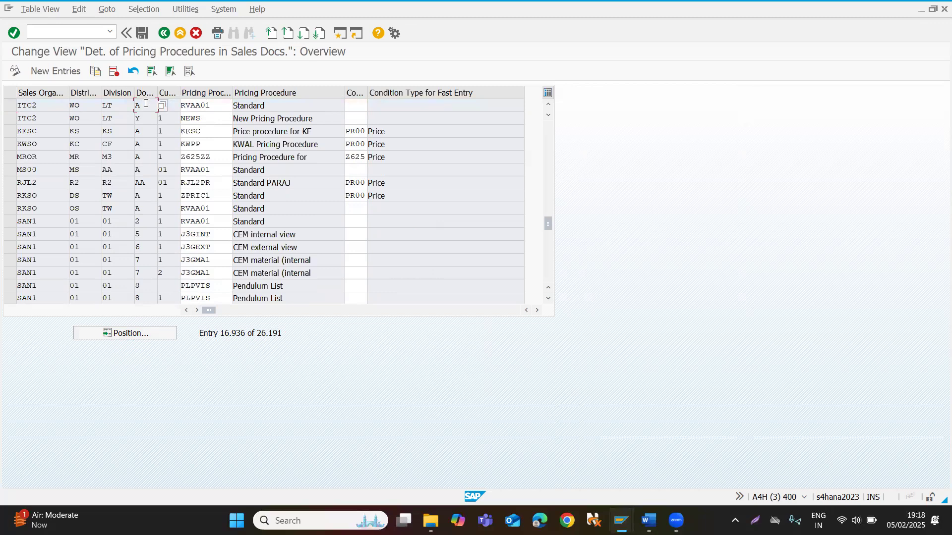
pyautogui.click(177, 107)
pyautogui.click(208, 109)
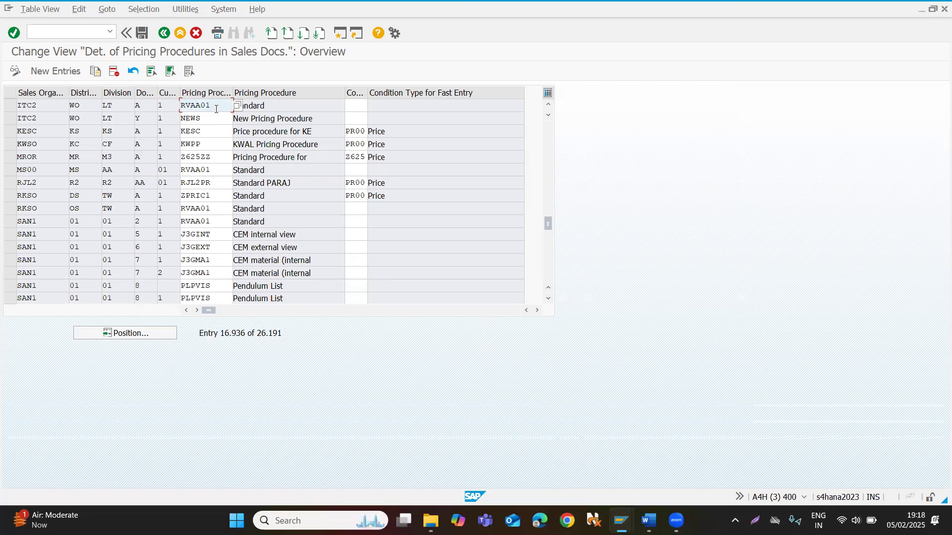
pyautogui.moveTo(216, 109); pyautogui.dragTo(167, 116)
pyautogui.click(210, 170)
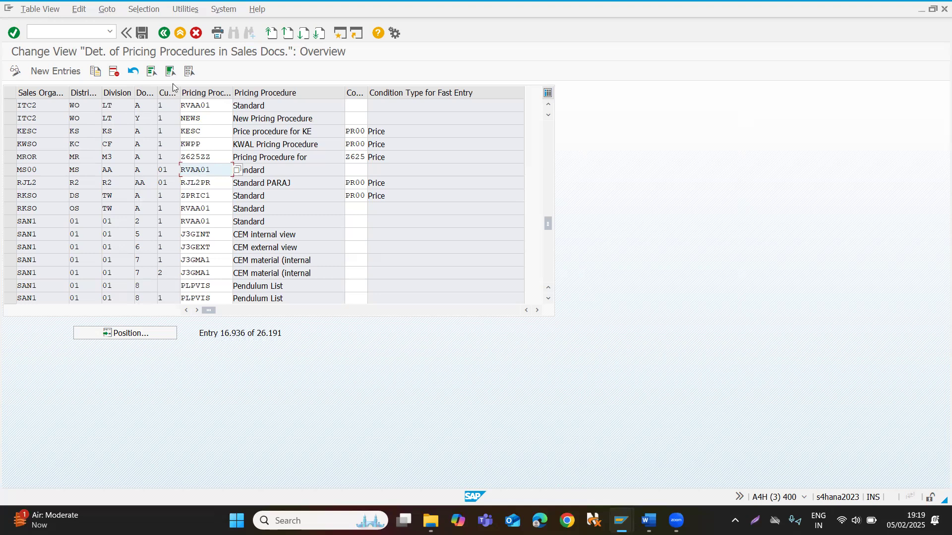
# Examine the document and customer pricing procedure keys of the ITC2 row assigned to pricing procedure NEWS.
pyautogui.click(168, 120)
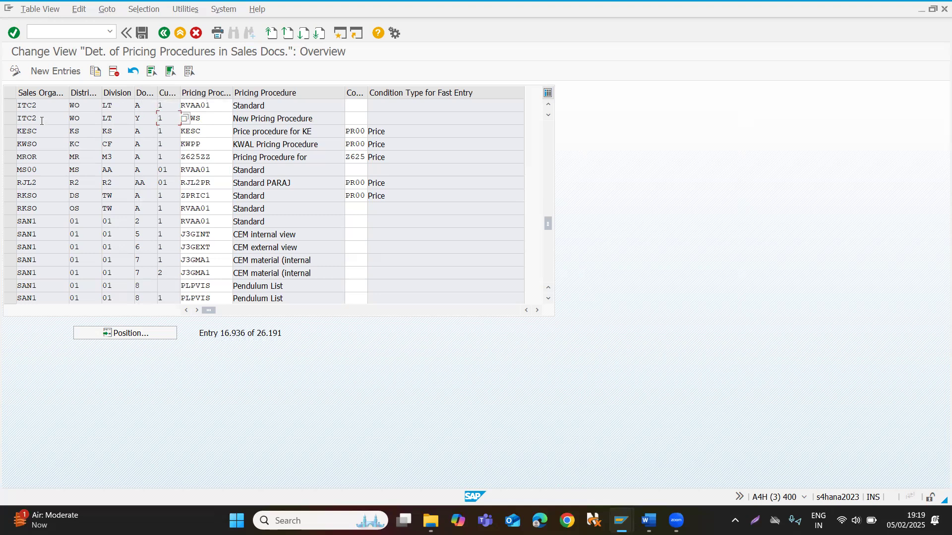
pyautogui.click(145, 123)
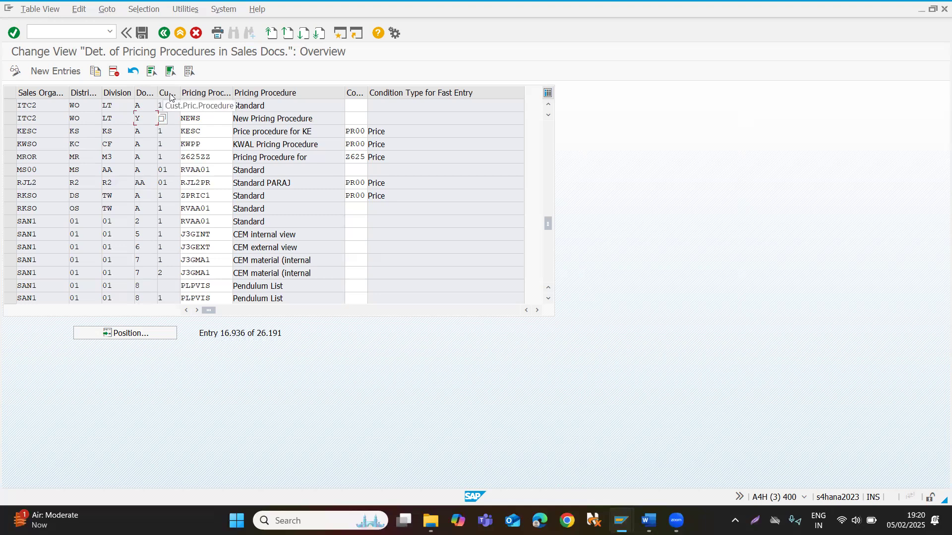
pyautogui.click(171, 120)
pyautogui.write('1')
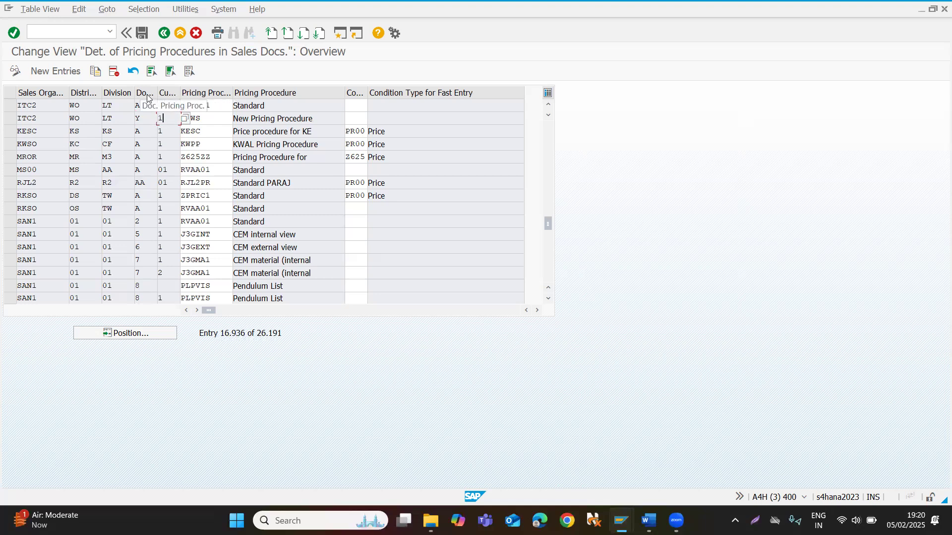
pyautogui.click(139, 117)
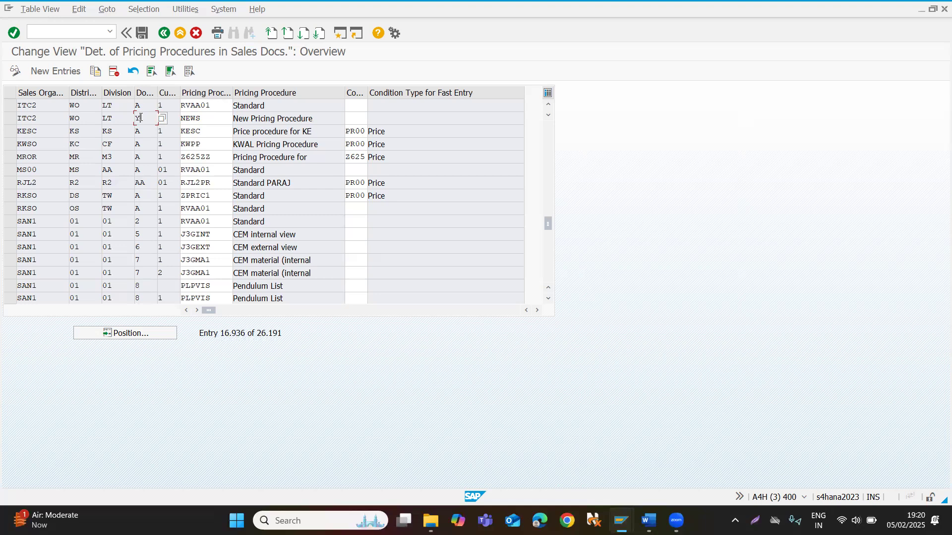
# Start transaction VK12 in the same session and bring up the key combinations for condition type PR00.
pyautogui.click(93, 30)
pyautogui.write('/nvk12')
pyautogui.press('Return')
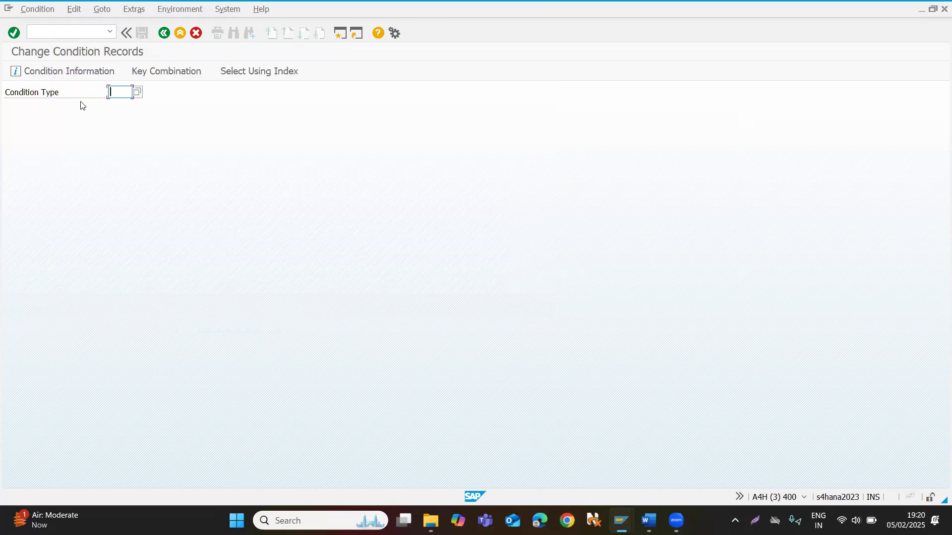
pyautogui.write('pr00')
pyautogui.press('Return')
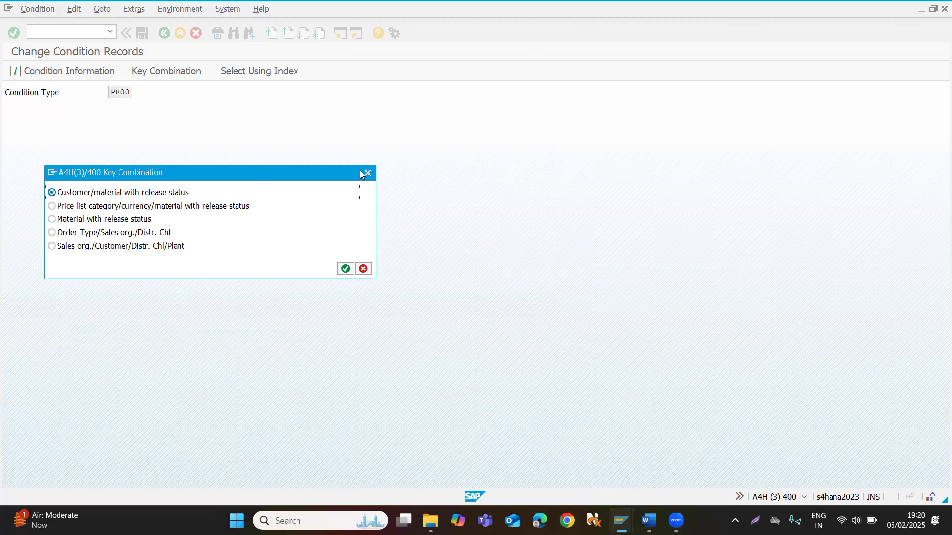
# Close the key combination selection and bring it up again for condition type PR00.
pyautogui.click(367, 173)
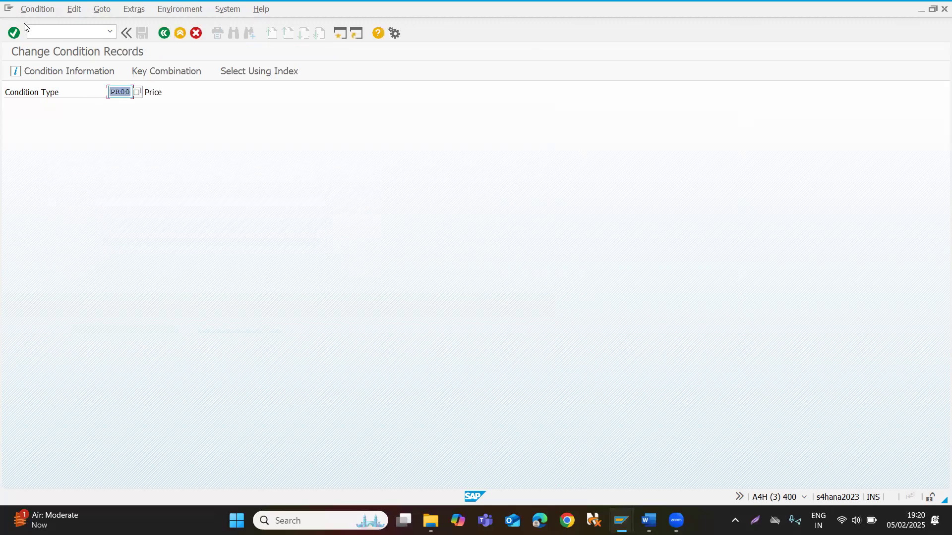
pyautogui.click(57, 30)
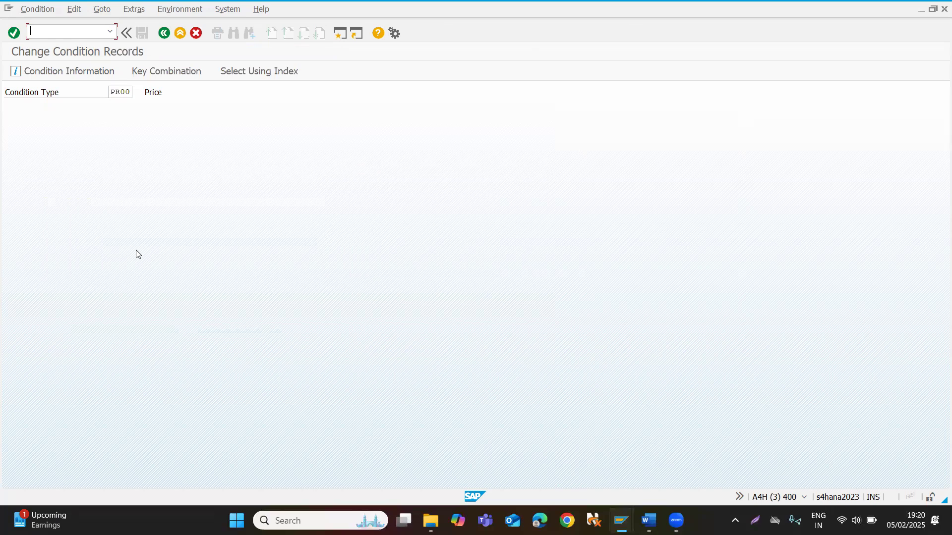
pyautogui.press('Tab')
pyautogui.press('Return')
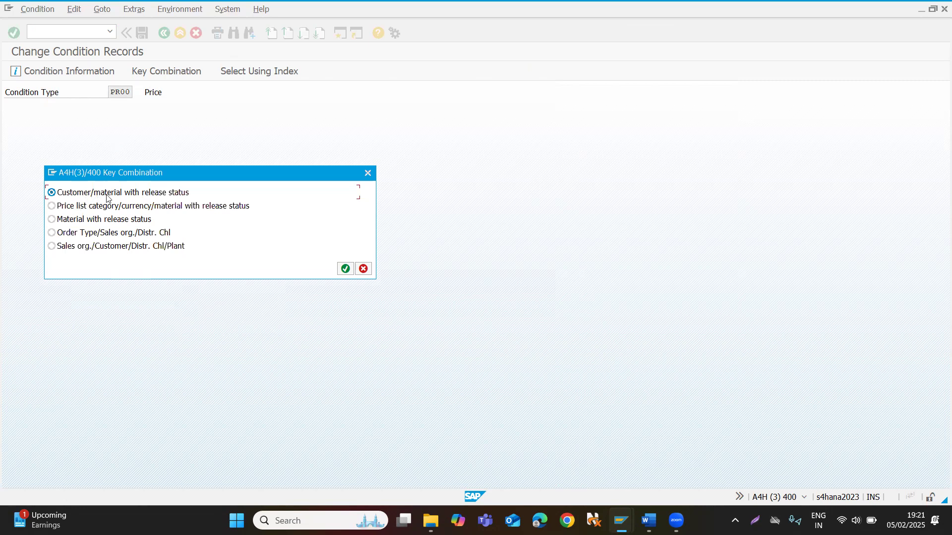
# Display the PR00 customer/material with release status record for sales organization ITC2, distribution channel WO and material 424.
pyautogui.click(345, 269)
pyautogui.write('itc2')
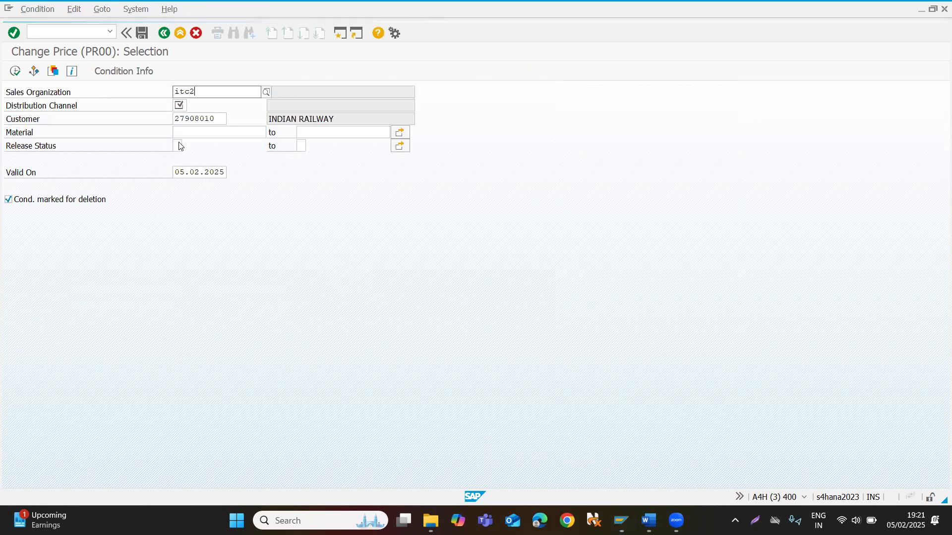
pyautogui.press('Tab')
pyautogui.write('wo')
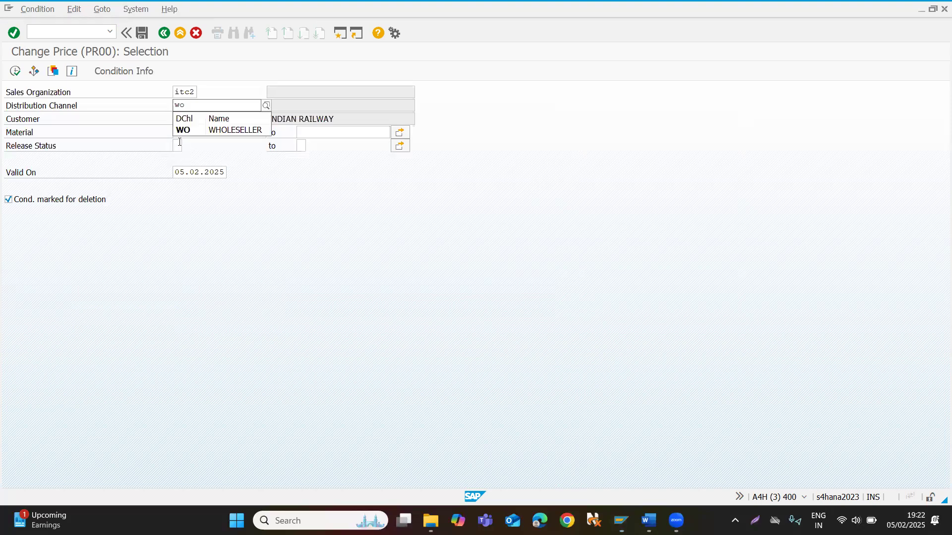
pyautogui.press('Tab')
pyautogui.click(183, 135)
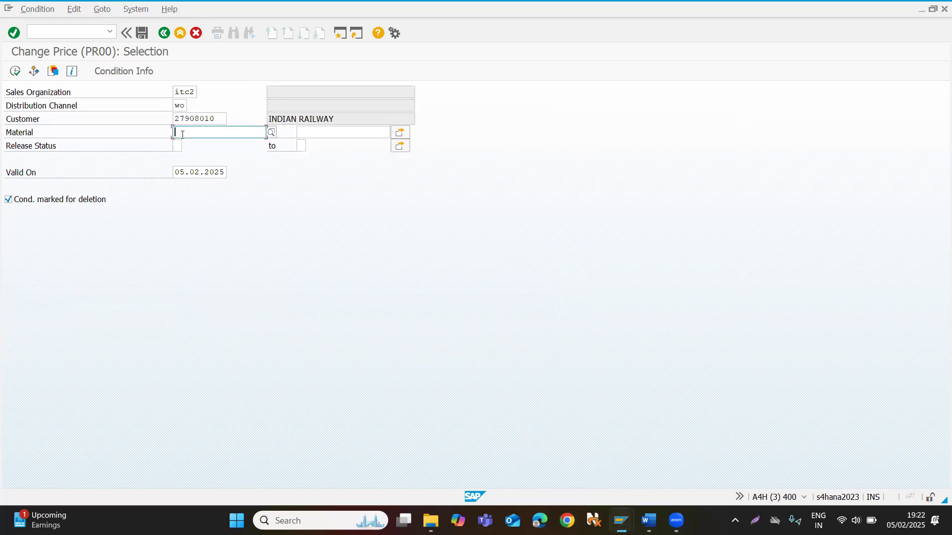
pyautogui.write('424')
pyautogui.press('Return')
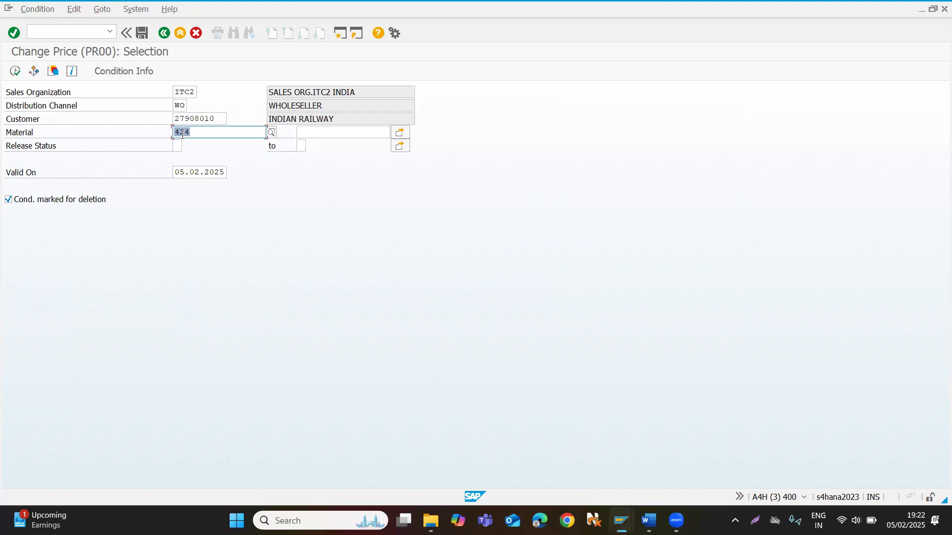
pyautogui.click(15, 70)
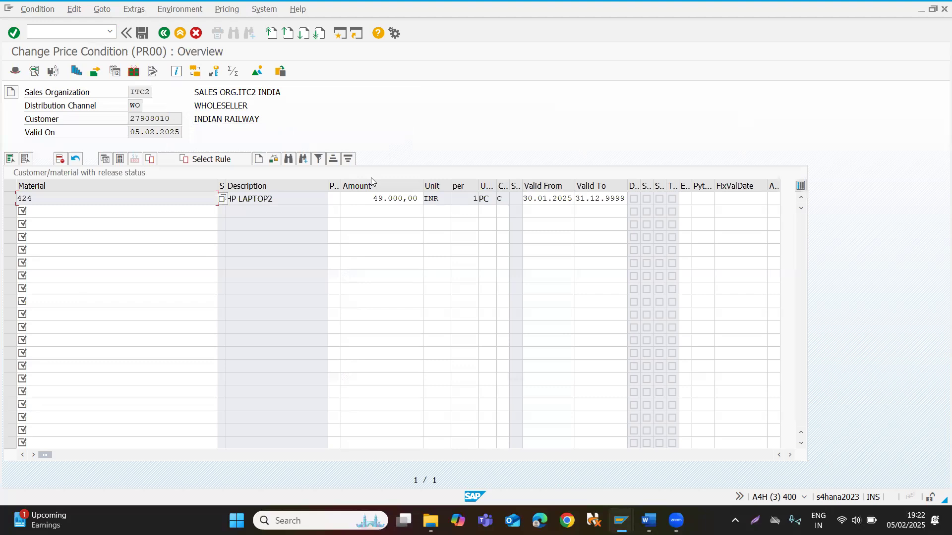
# Check the material's condition record amount, switch to the pricing analysis session, return to the order item conditions and compare the PR00 amount.
pyautogui.click(371, 202)
pyautogui.hotkey('alt', 'Tab')
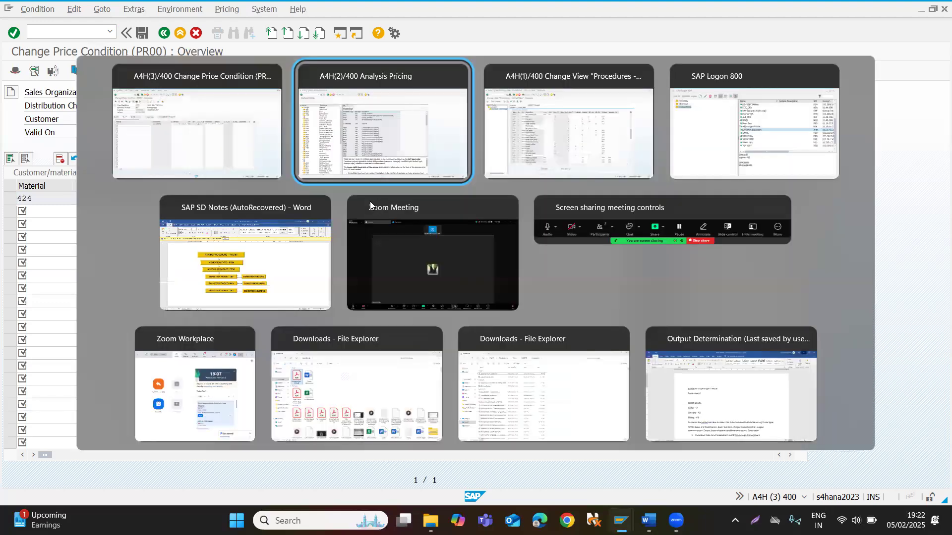
pyautogui.hotkey('alt', 'Tab')
pyautogui.hotkey('alt', 'shift', 'Tab')
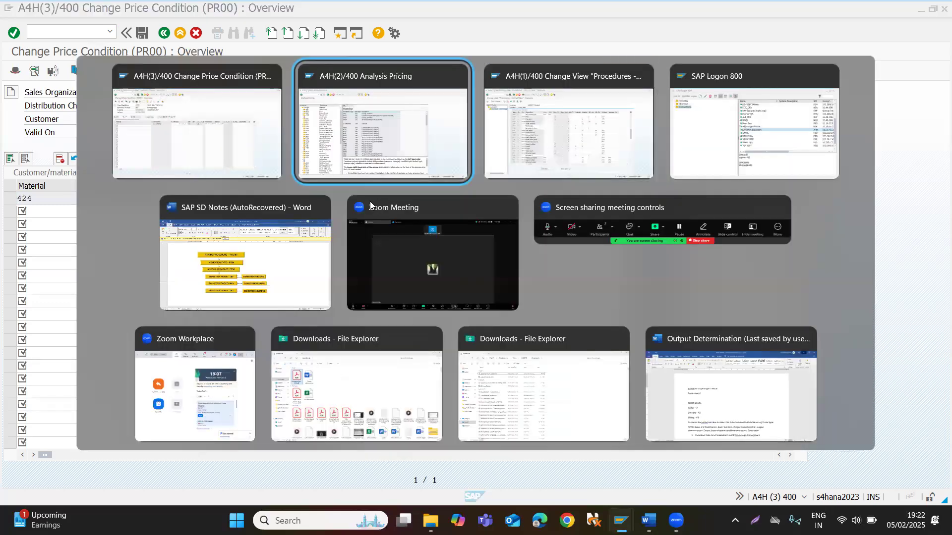
pyautogui.click(164, 32)
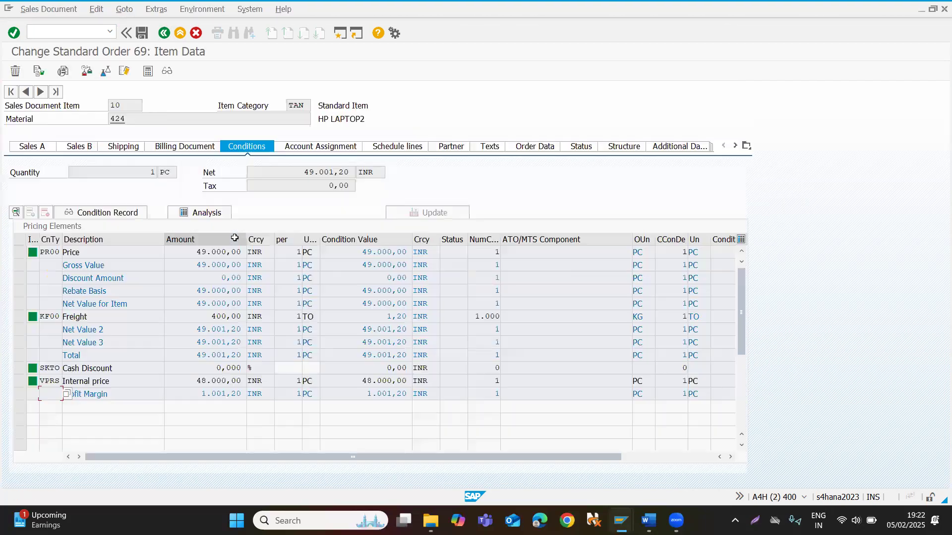
pyautogui.doubleClick(182, 255)
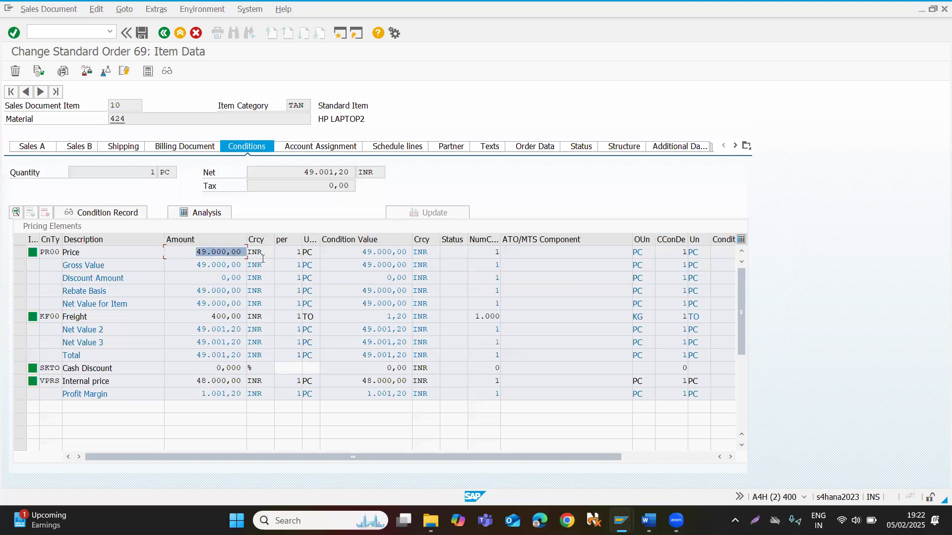
# Start transaction VK11 in the same session and choose the Order Type/Sales org./Distr. Chl key combination for condition type PR00.
pyautogui.click(167, 37)
pyautogui.click(165, 37)
pyautogui.click(61, 29)
pyautogui.write('/nvk11')
pyautogui.press('Return')
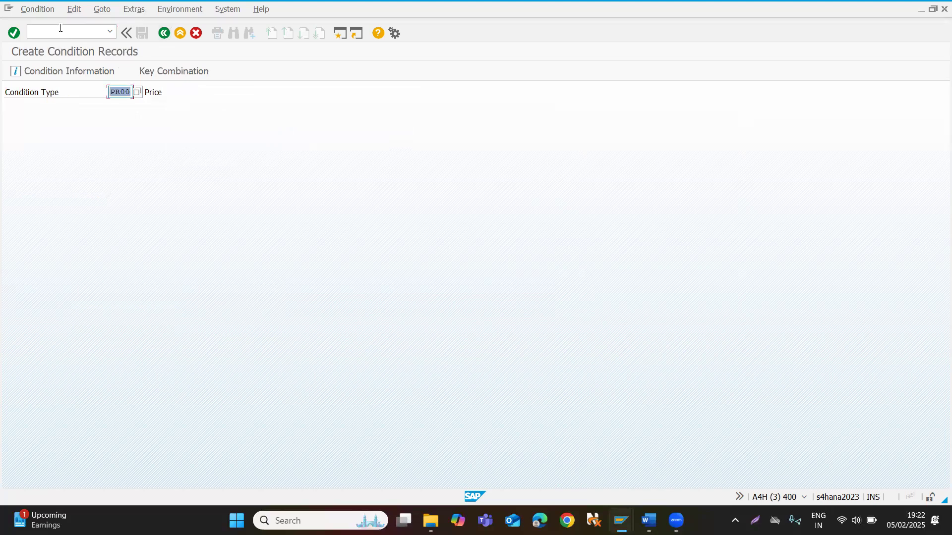
pyautogui.click(124, 92)
pyautogui.press('Return')
pyautogui.click(101, 234)
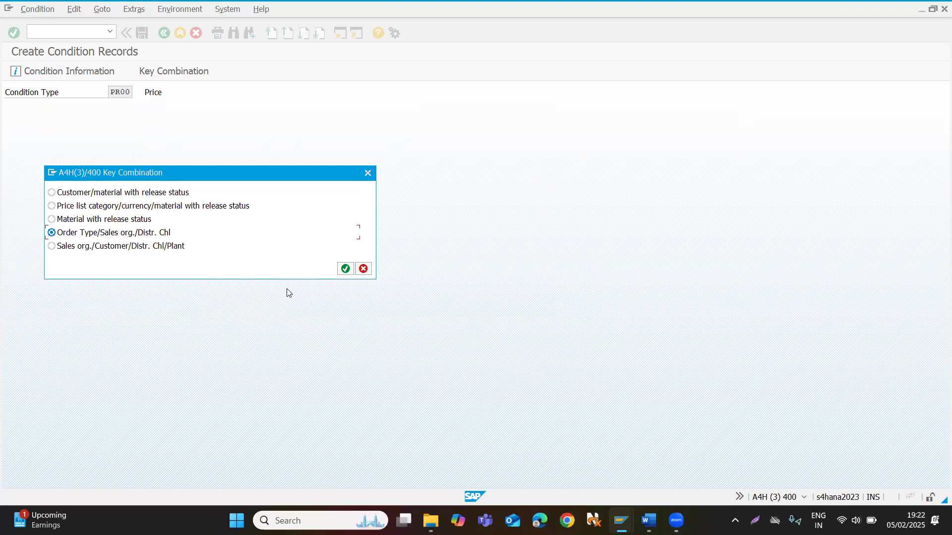
pyautogui.click(345, 268)
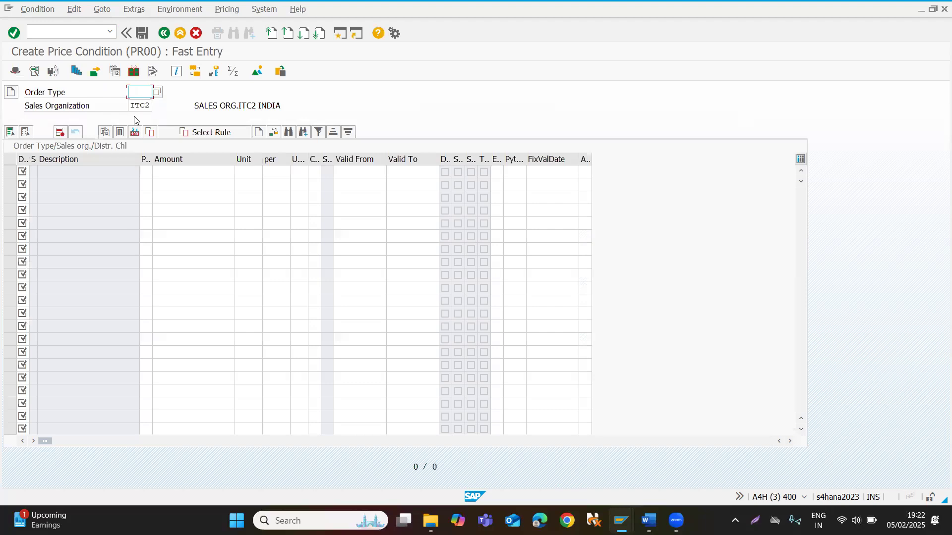
# Try to create a PR00 price condition for order type OR and distribution channel WO with an amount of 100.
pyautogui.write('or')
pyautogui.click(24, 174)
pyautogui.write('wp')
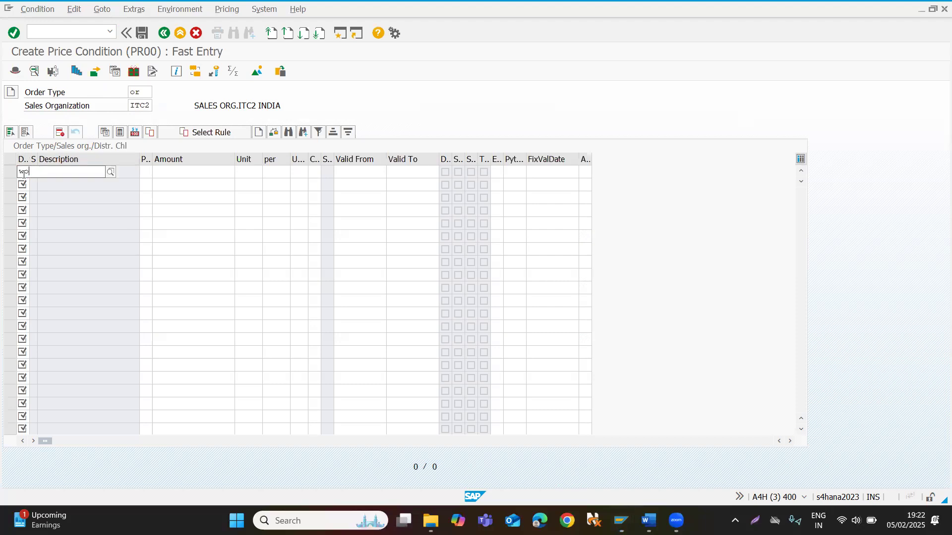
pyautogui.click(27, 197)
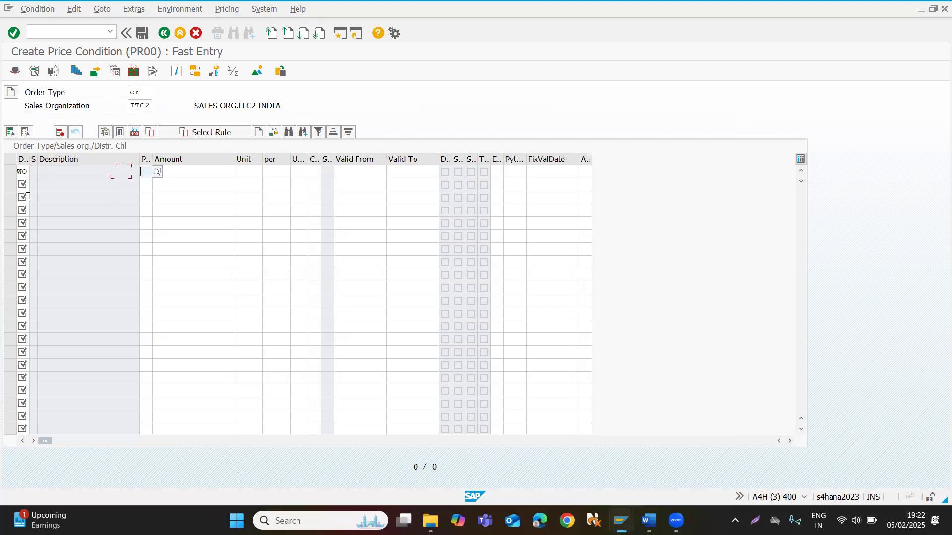
pyautogui.press('Tab')
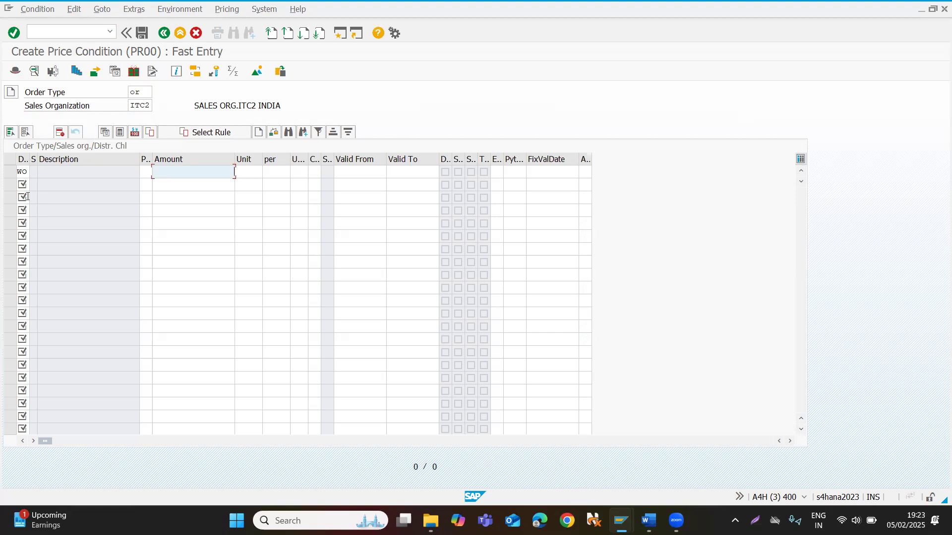
pyautogui.write('100')
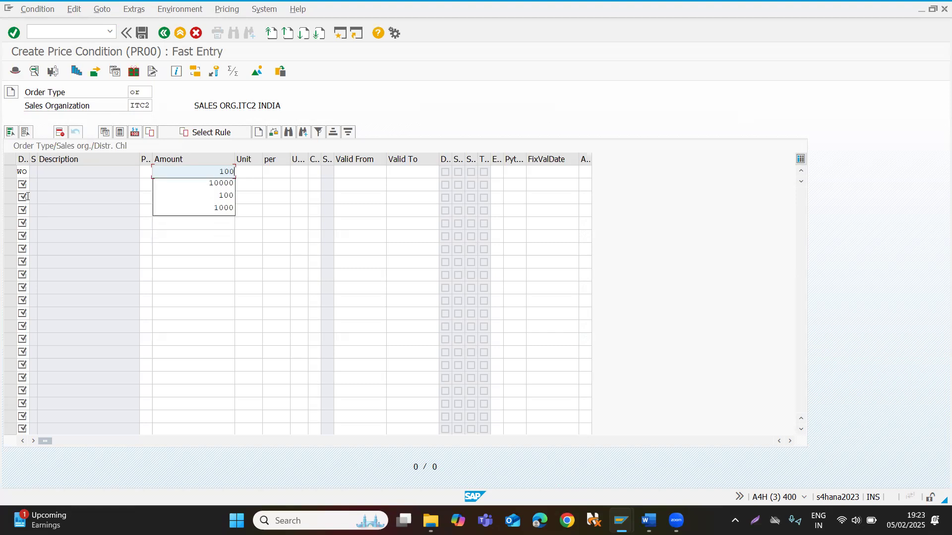
pyautogui.press('Return')
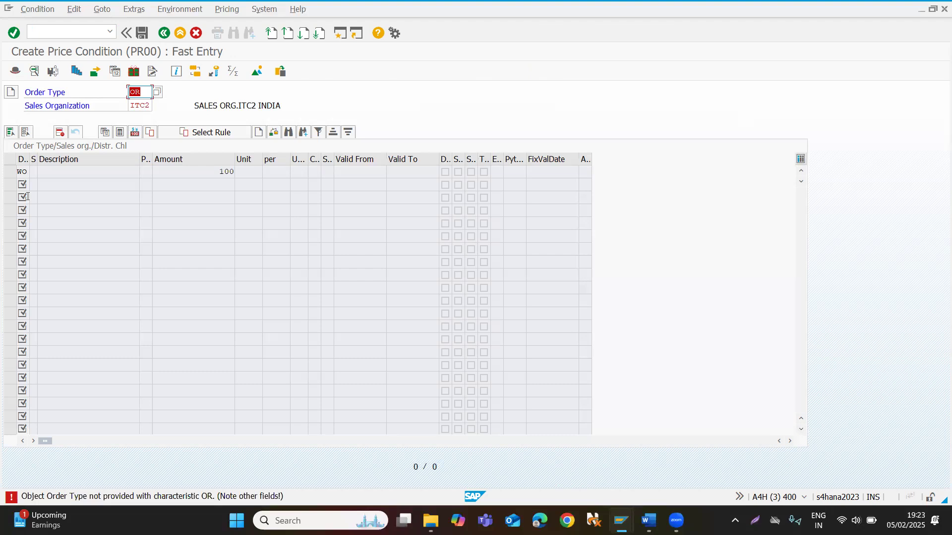
# Read the long text of the order type error, recheck the entry and cancel the price condition.
pyautogui.doubleClick(231, 496)
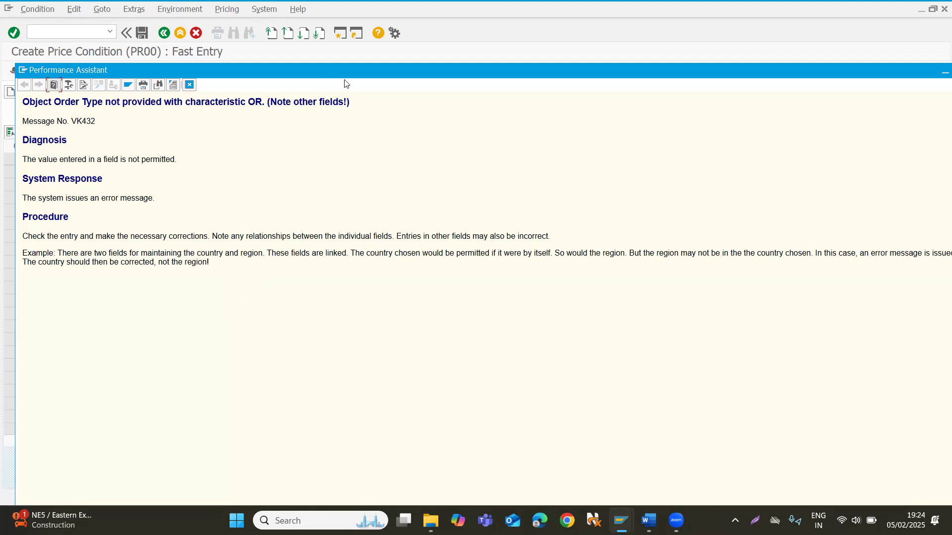
pyautogui.doubleClick(403, 74)
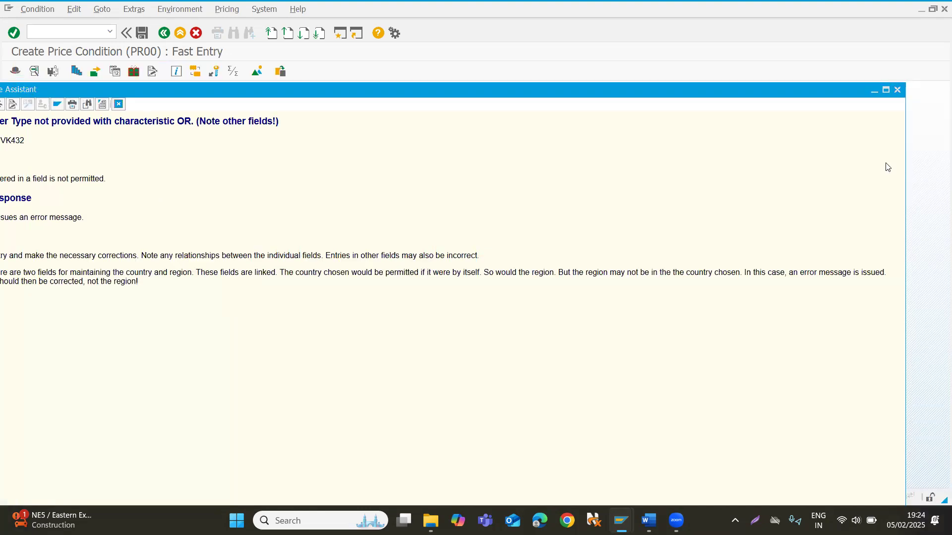
pyautogui.click(897, 89)
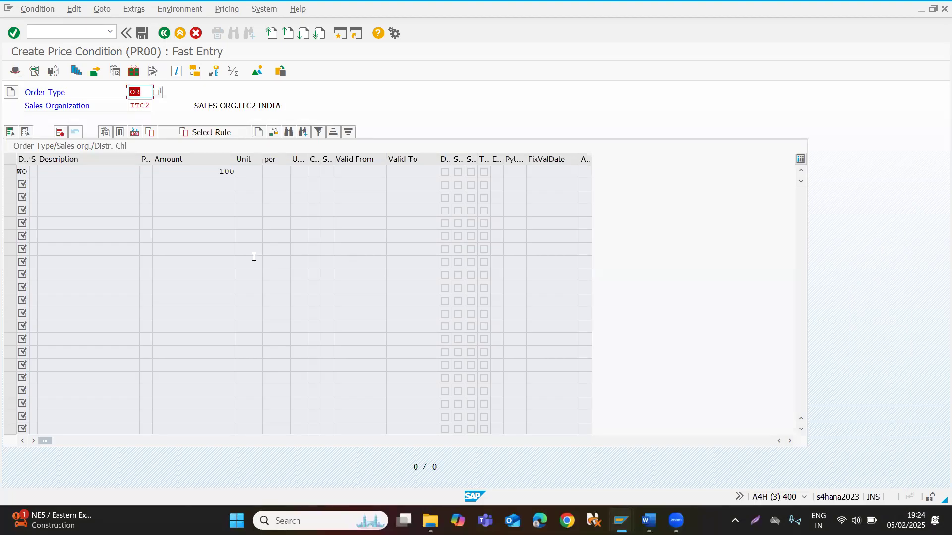
pyautogui.press('Return')
pyautogui.press('Return')
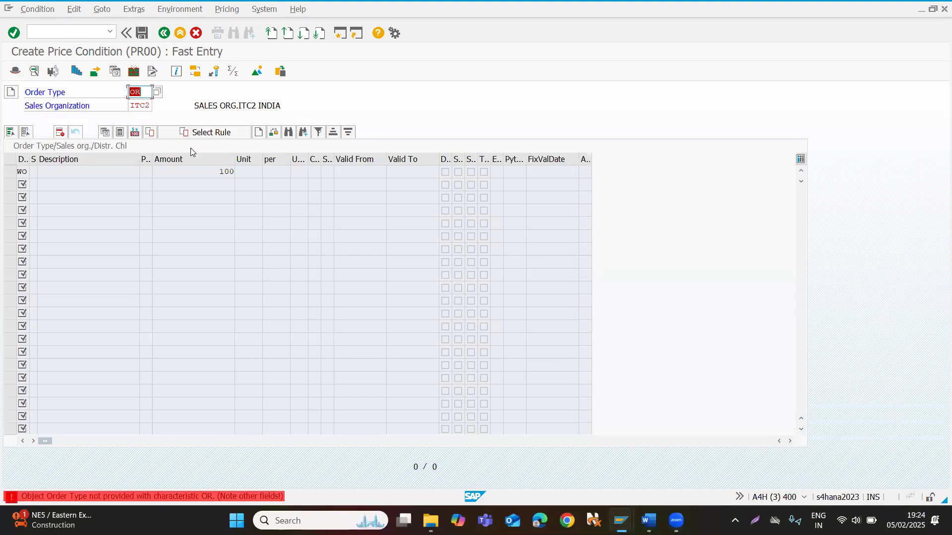
pyautogui.click(196, 33)
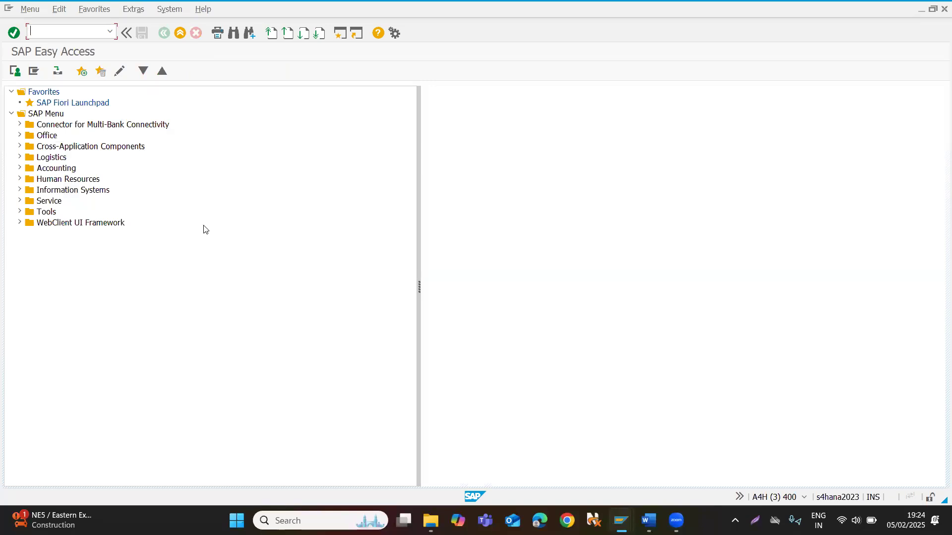
# Restart transaction VK11 and choose the Material with release status key combination for condition type PR00.
pyautogui.write('/nvk11')
pyautogui.press('Return')
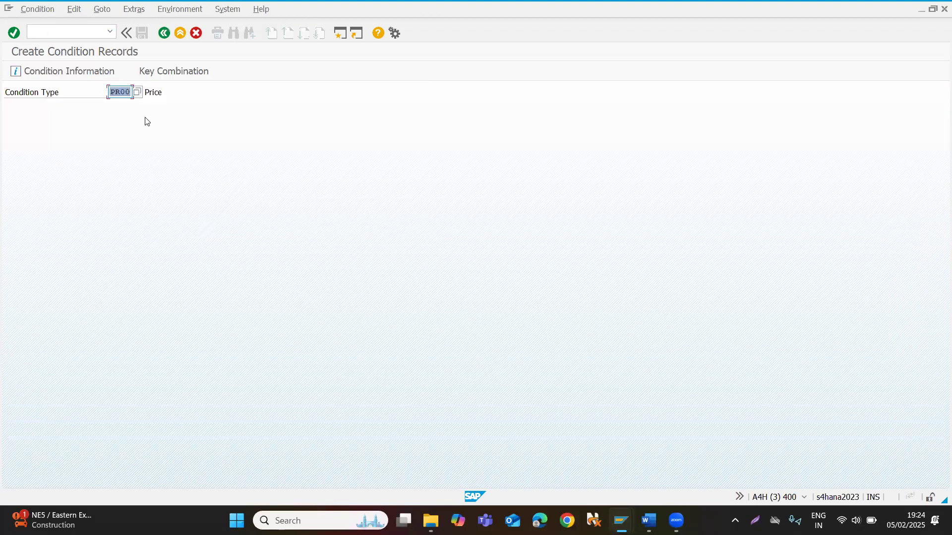
pyautogui.click(130, 71)
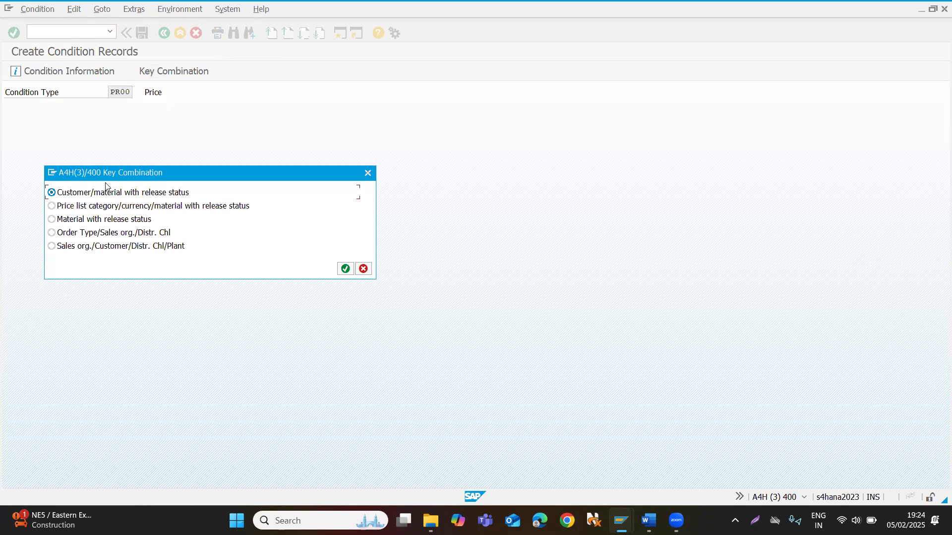
pyautogui.click(87, 223)
pyautogui.click(346, 269)
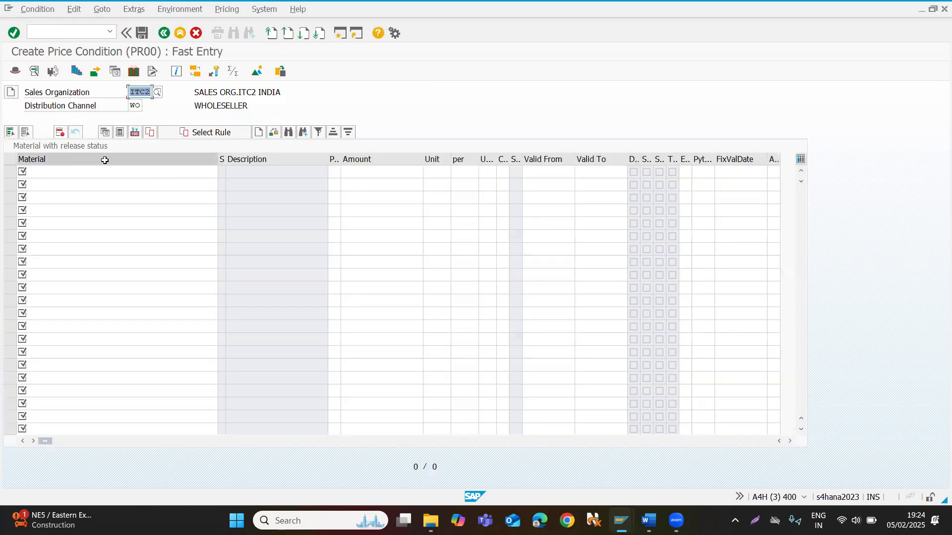
# Enter material 424 with an amount of 50000 and open the scales of its price condition.
pyautogui.click(102, 171)
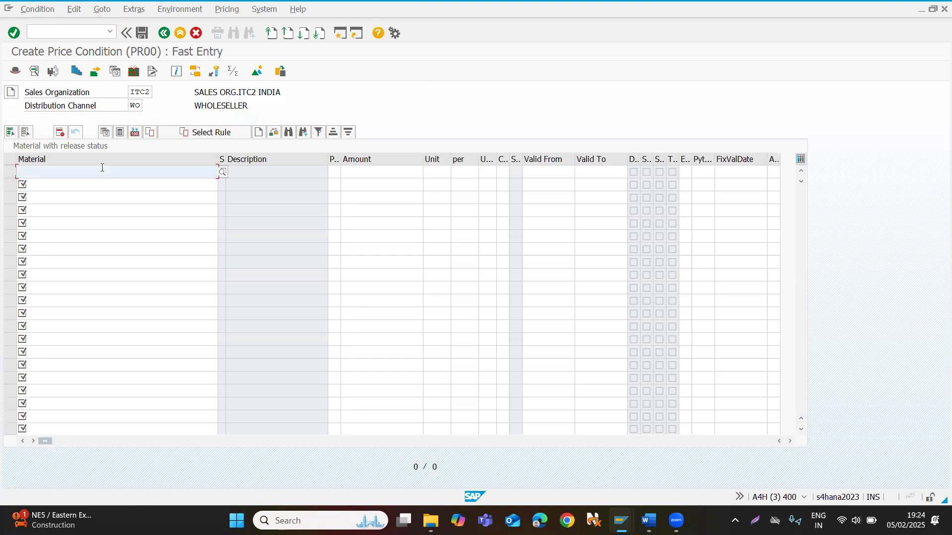
pyautogui.write('424')
pyautogui.press('Tab')
pyautogui.press('Tab')
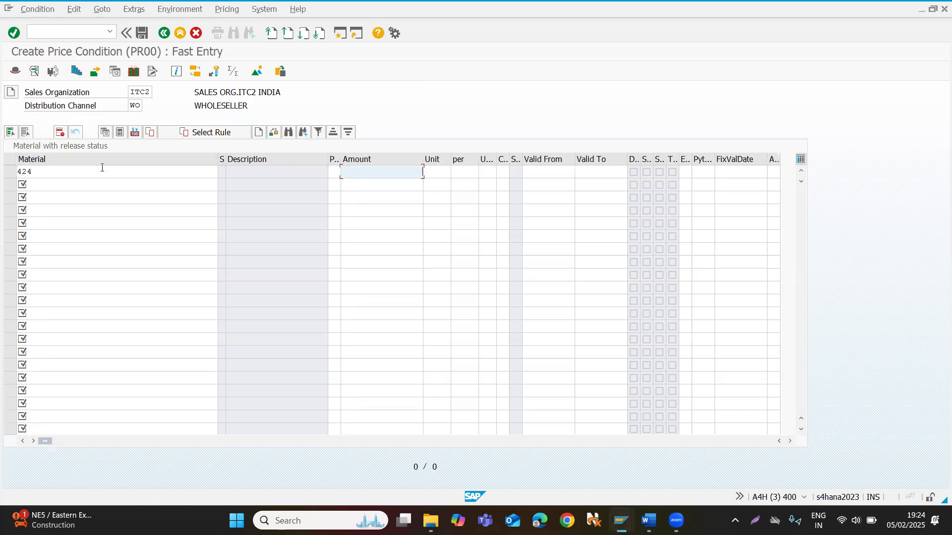
pyautogui.write('50000')
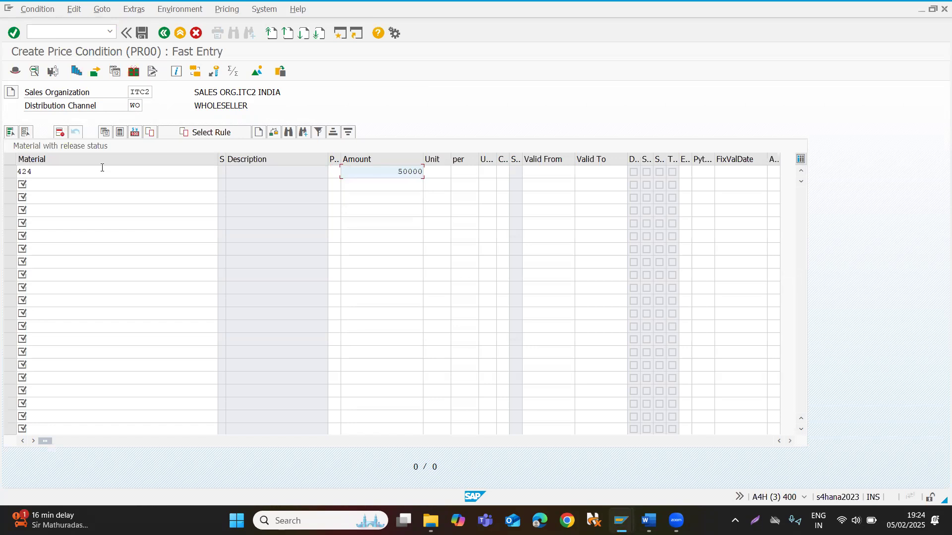
pyautogui.click(102, 168)
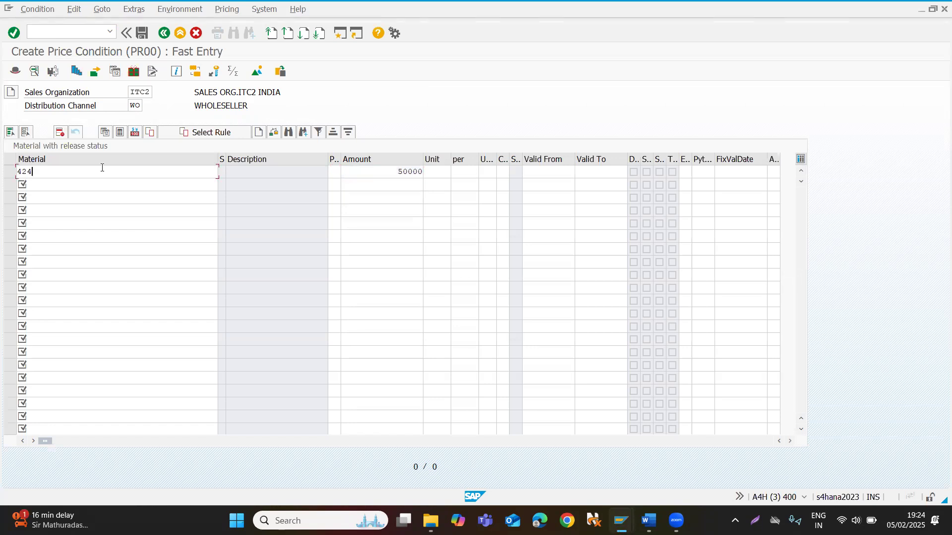
pyautogui.doubleClick(96, 171)
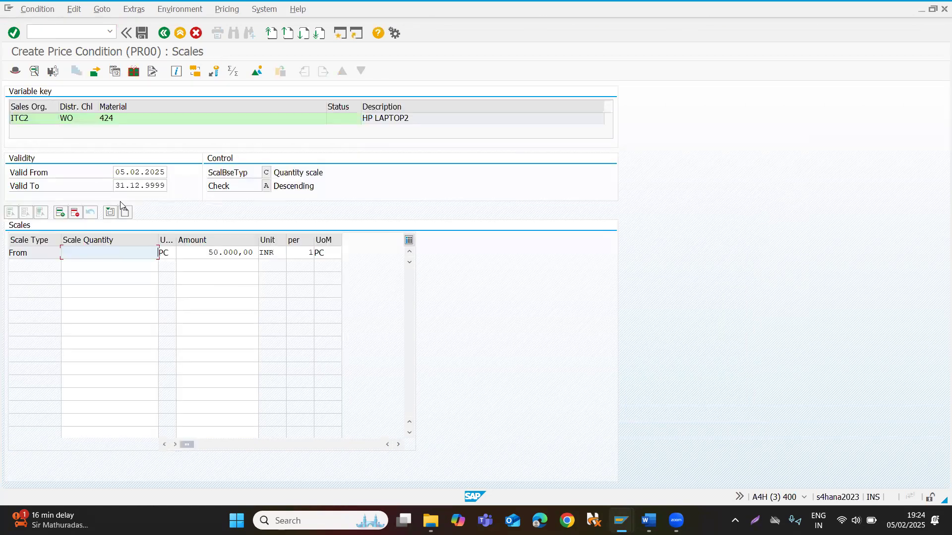
# Set the first scale line's quantity to 200 and add a second line for quantity 100 at 49000.
pyautogui.write('200')
pyautogui.press('Return')
pyautogui.click(108, 264)
pyautogui.write('100')
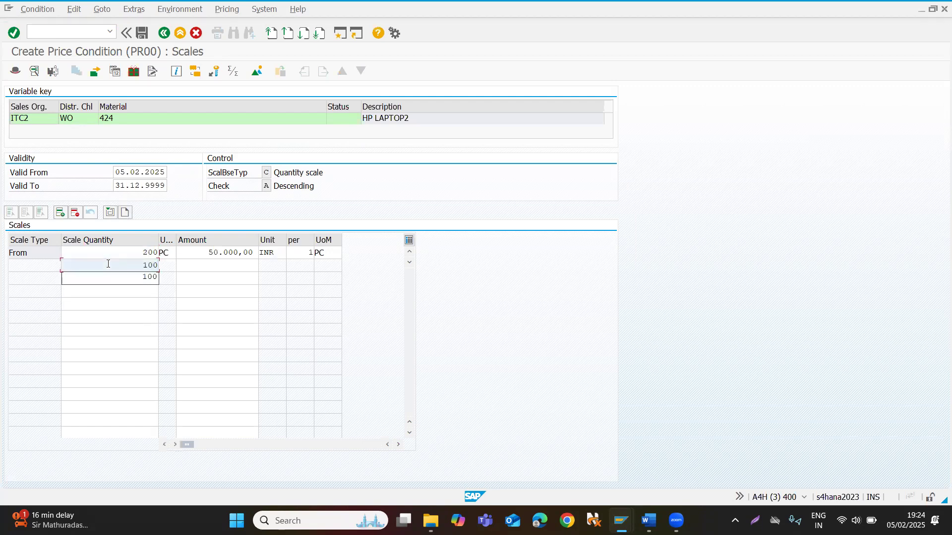
pyautogui.click(197, 267)
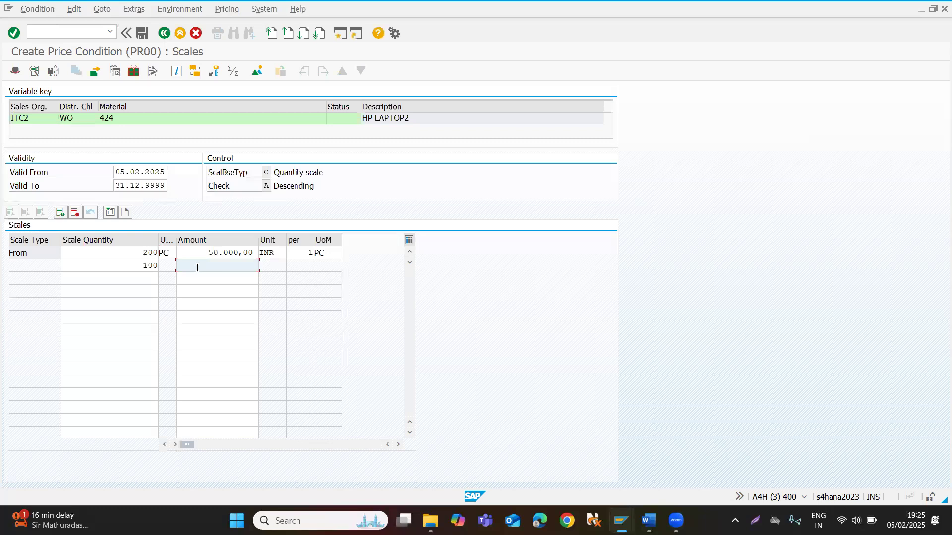
pyautogui.write('49000')
pyautogui.press('Return')
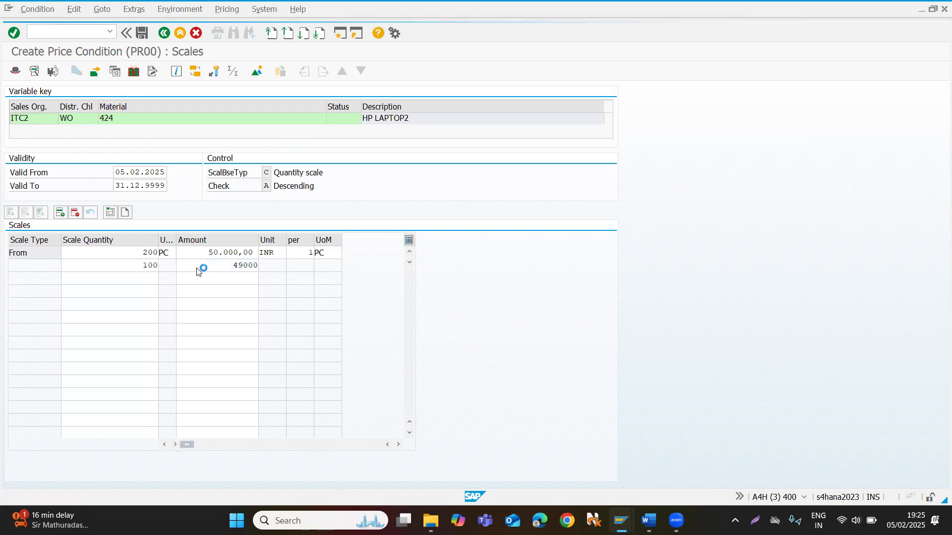
pyautogui.click(330, 349)
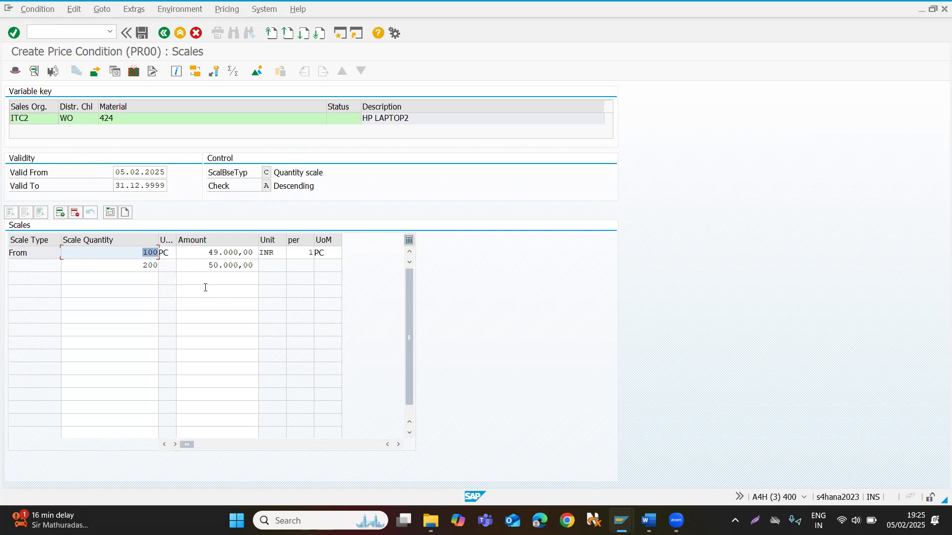
# Open the condition types overview in a new session and position the list on PR00.
pyautogui.click(60, 35)
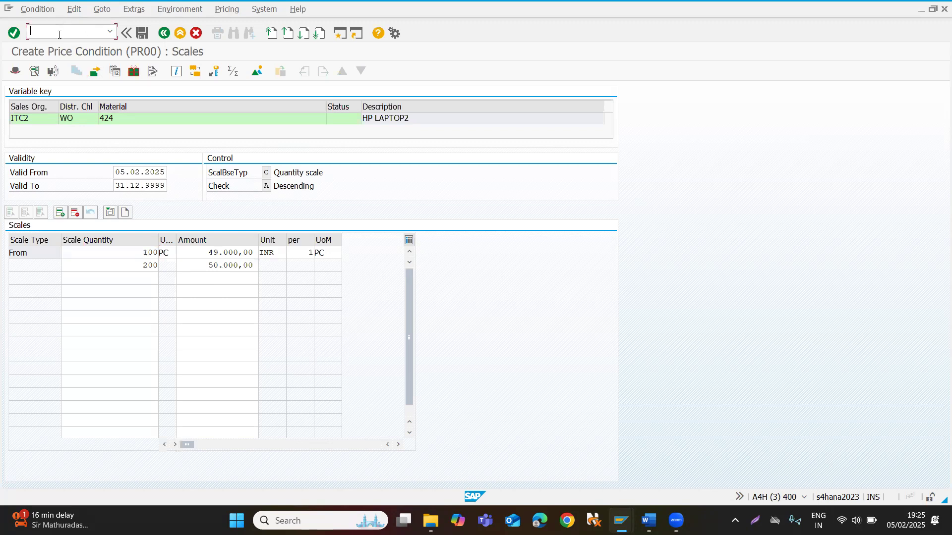
pyautogui.write('/o')
pyautogui.write('v')
pyautogui.write('k11')
pyautogui.press('Return')
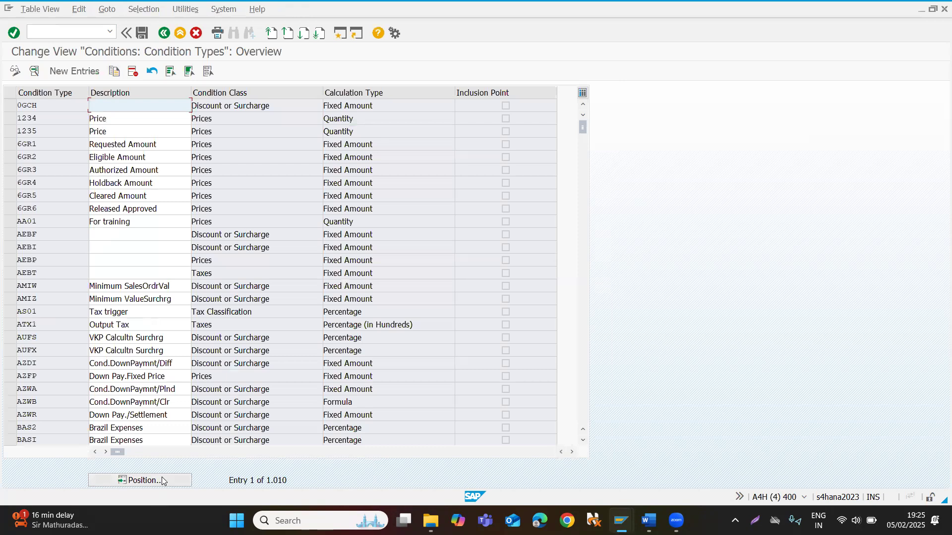
pyautogui.click(162, 480)
pyautogui.write('pr00')
pyautogui.press('Return')
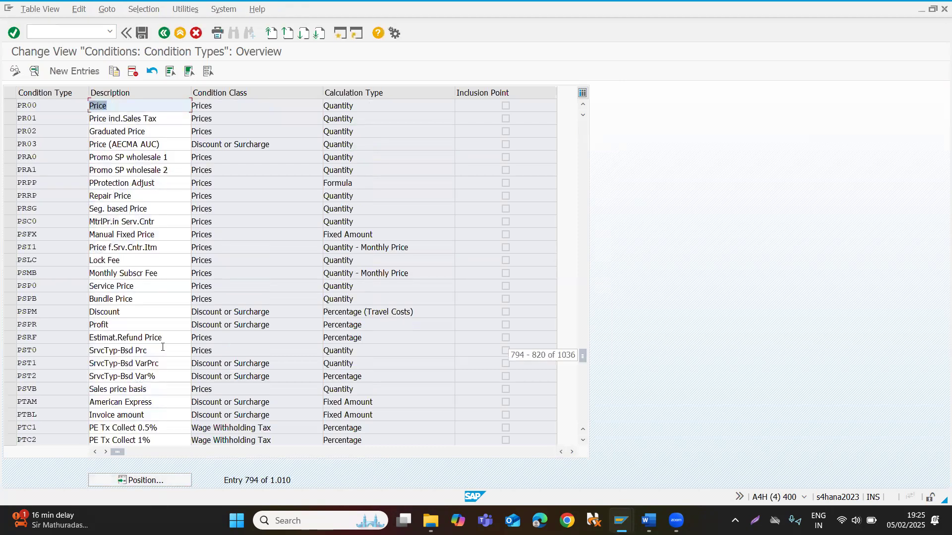
# Open the details of condition type PR00 and examine its scale base type and check scale settings.
pyautogui.doubleClick(65, 102)
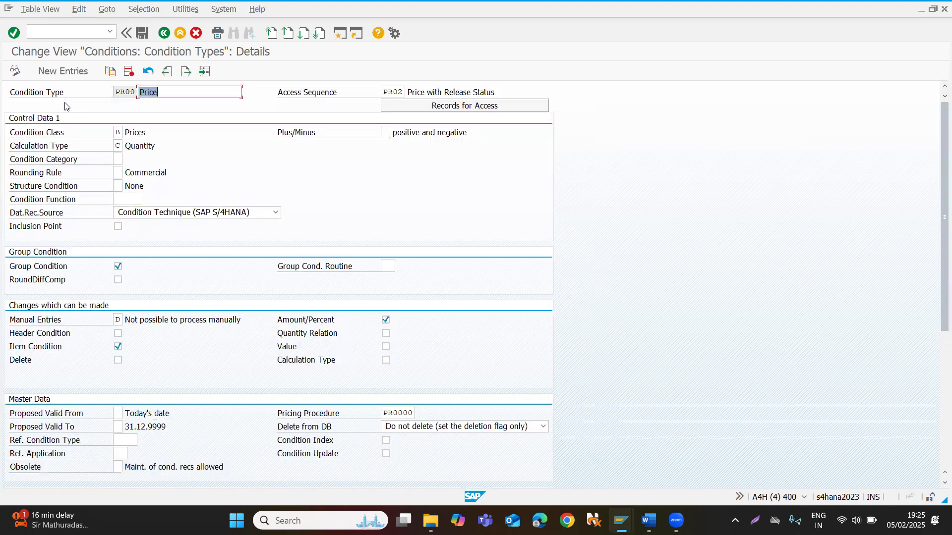
pyautogui.scroll(-5, 119, 306)
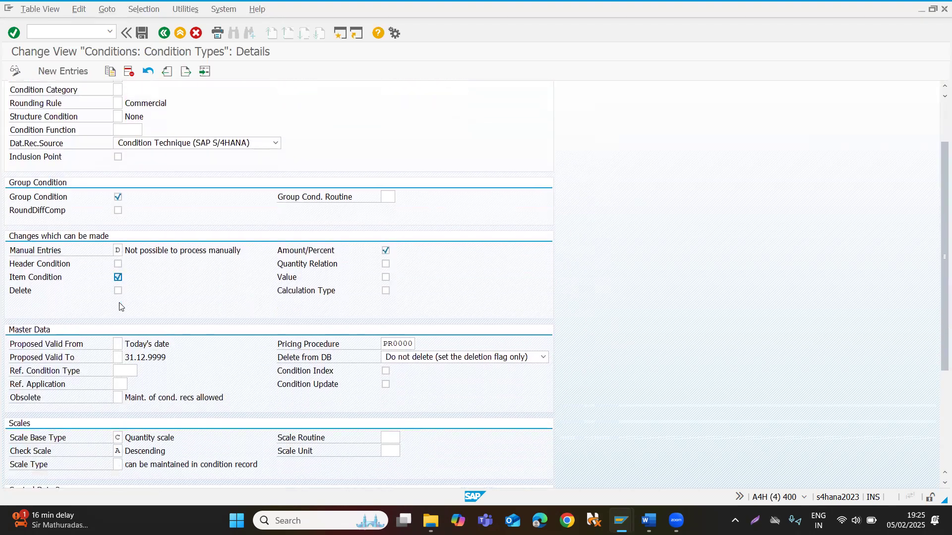
pyautogui.scroll(-1, 119, 305)
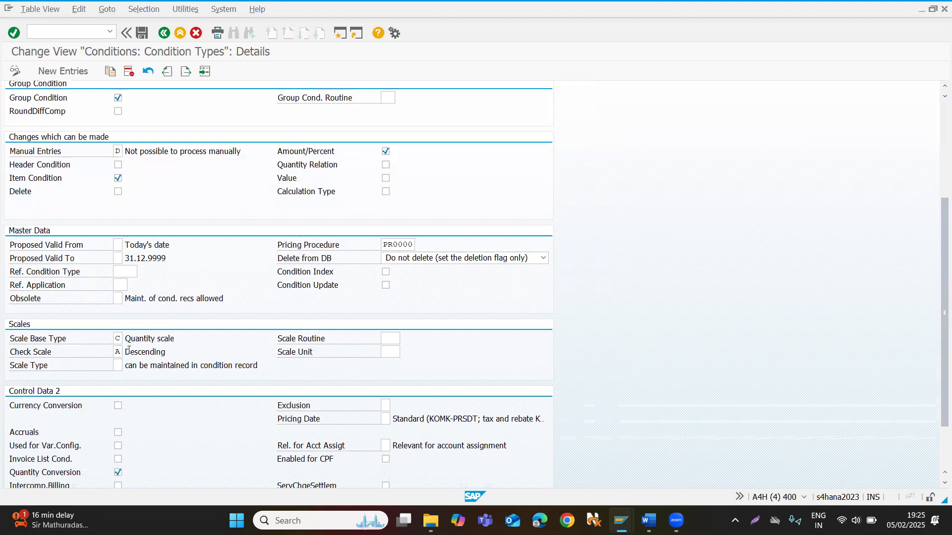
pyautogui.click(129, 350)
# Return to the price condition scales and try to leave them with 49000 for quantity 100 and 50000 for quantity 200.
pyautogui.hotkey('alt', 'Tab')
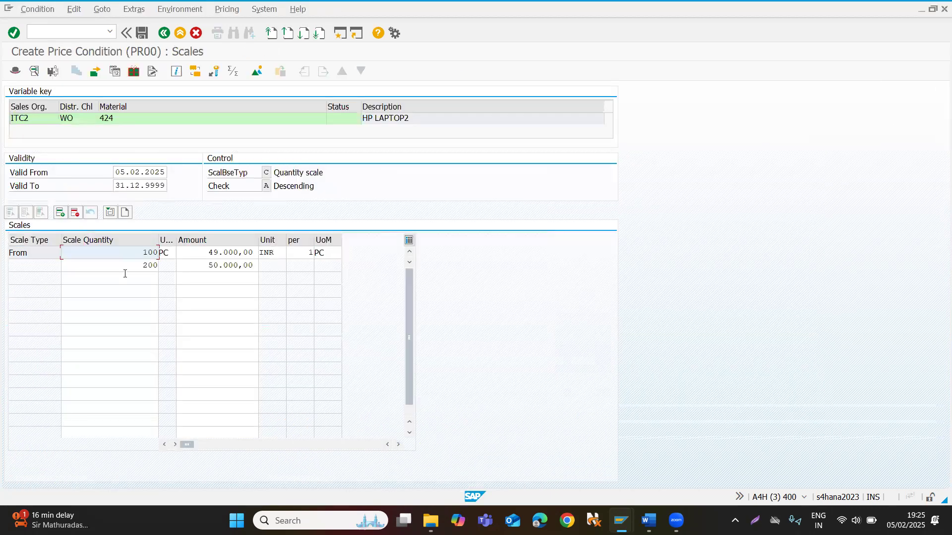
pyautogui.click(129, 266)
pyautogui.click(206, 265)
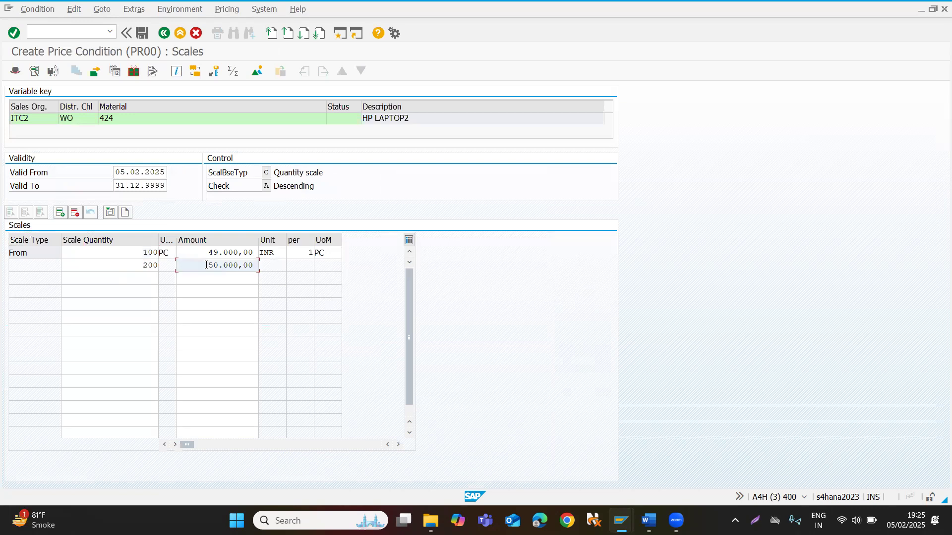
pyautogui.click(166, 33)
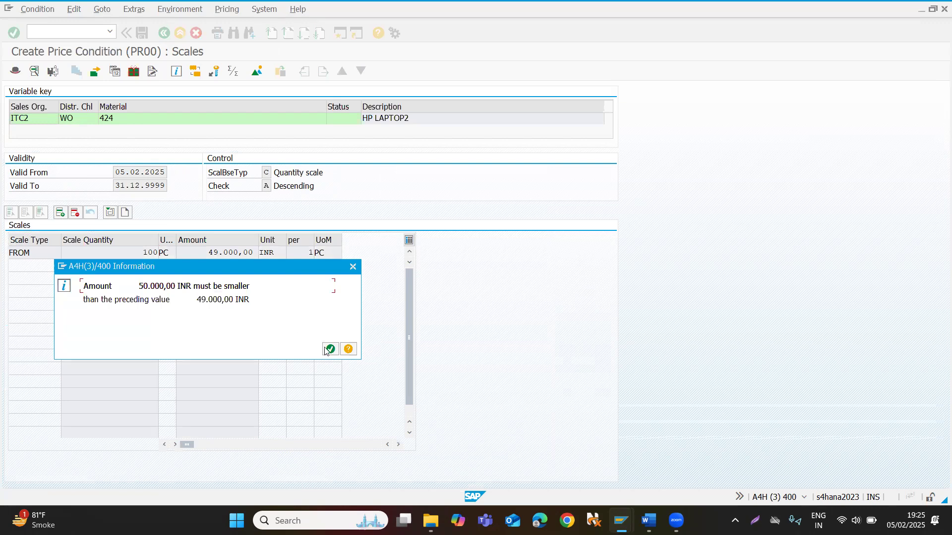
pyautogui.click(331, 349)
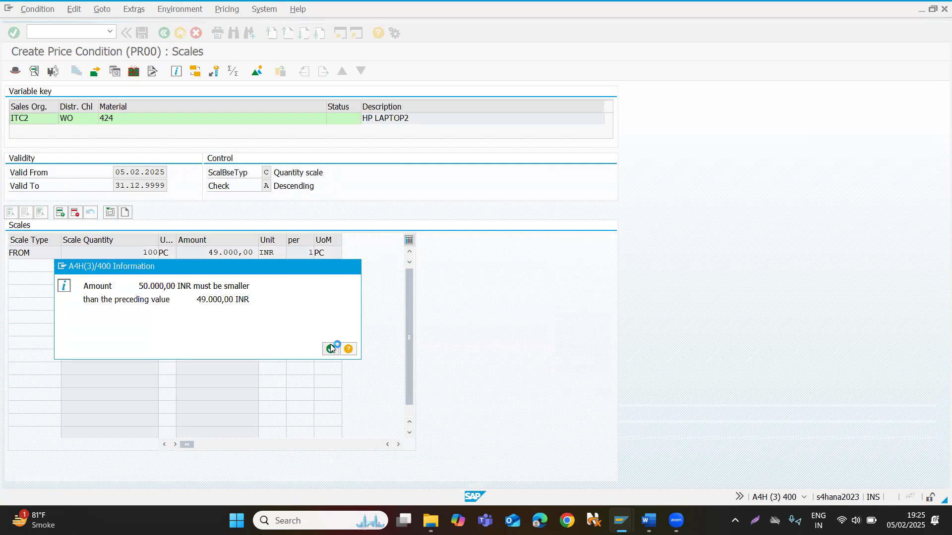
# Set the scale amount for quantity 100 to 50000 and enter 490000 for quantity 200.
pyautogui.click(193, 253)
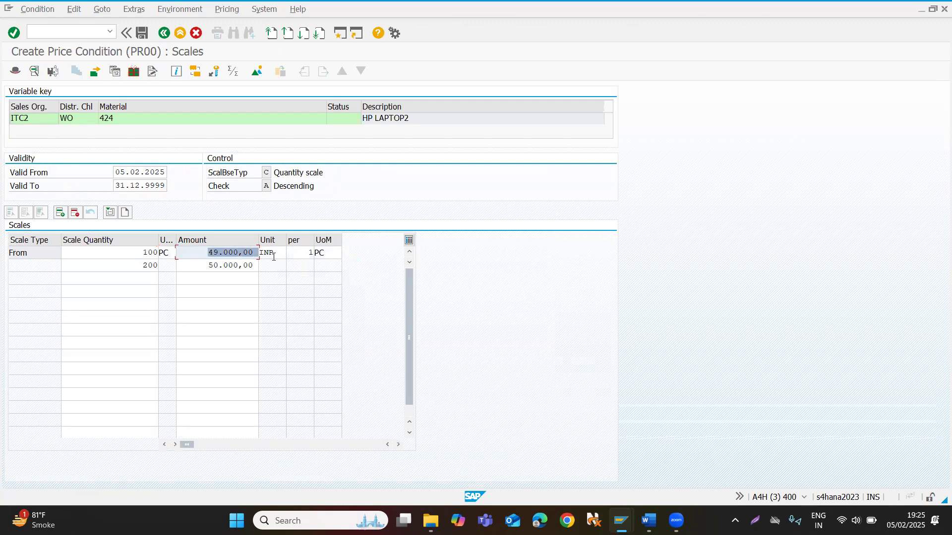
pyautogui.write('50000')
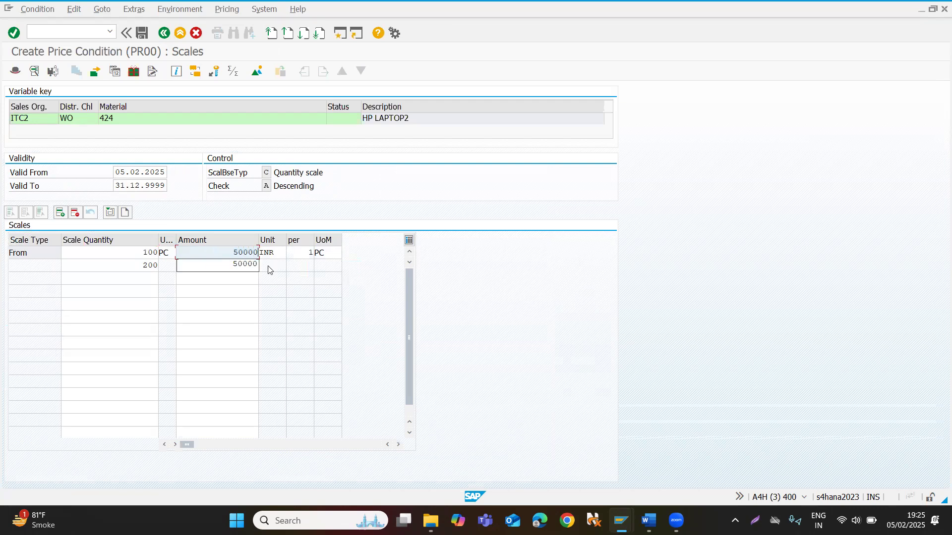
pyautogui.click(195, 266)
pyautogui.moveTo(196, 267); pyautogui.dragTo(288, 264)
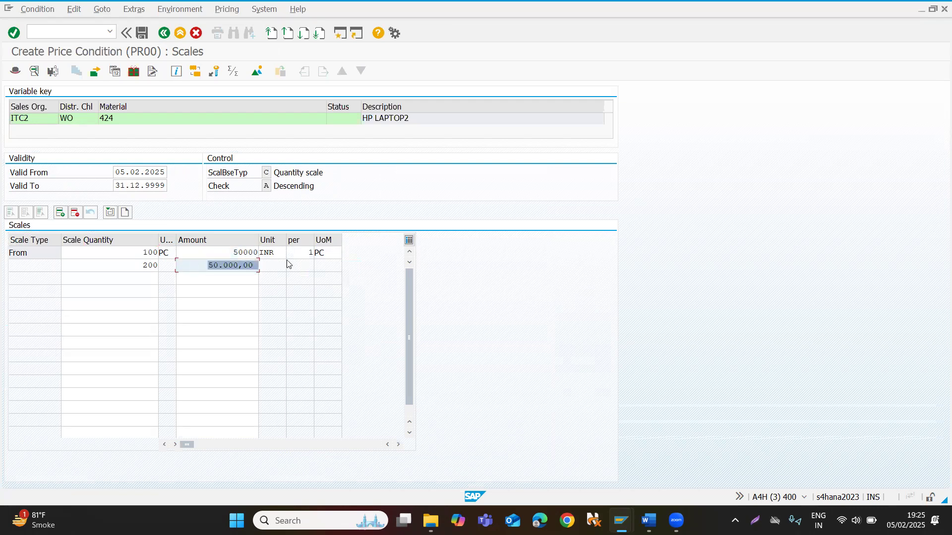
pyautogui.write('49000')
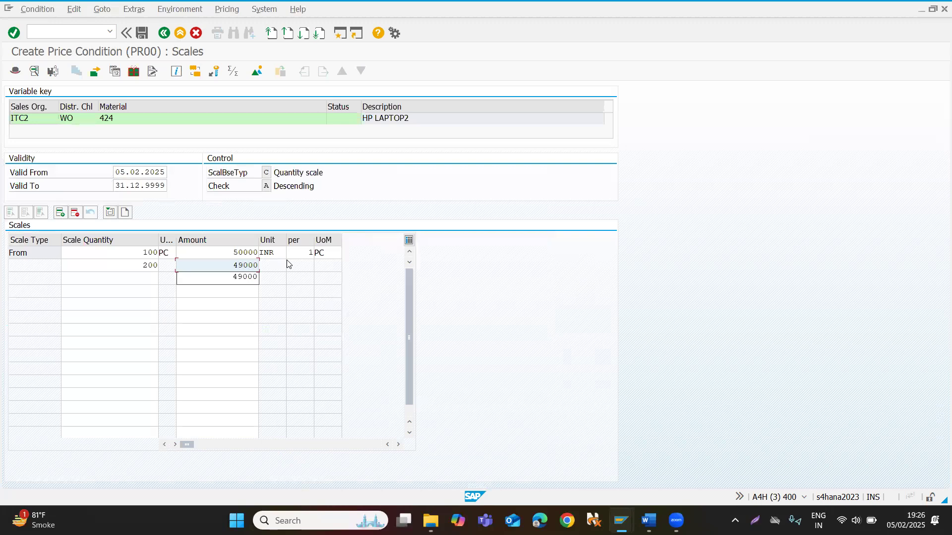
pyautogui.write('0')
pyautogui.press('Return')
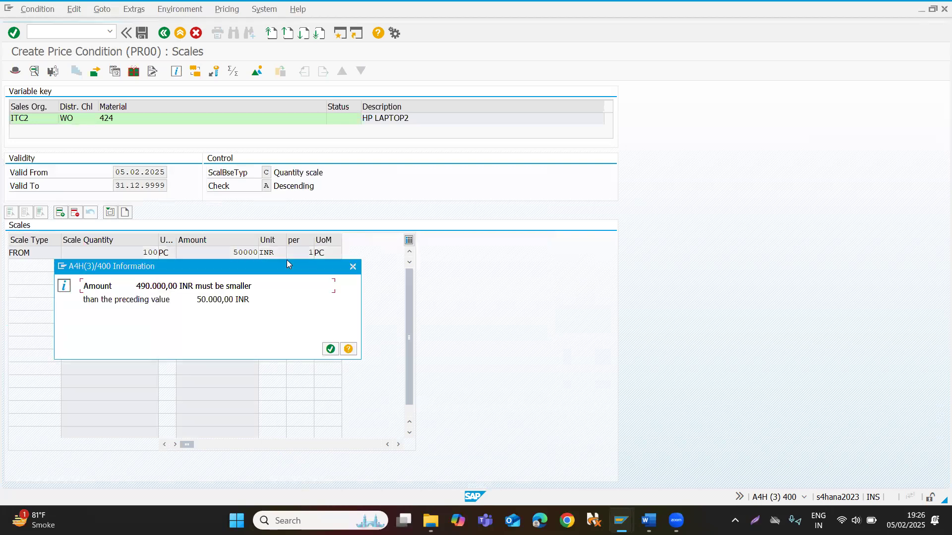
pyautogui.click(333, 351)
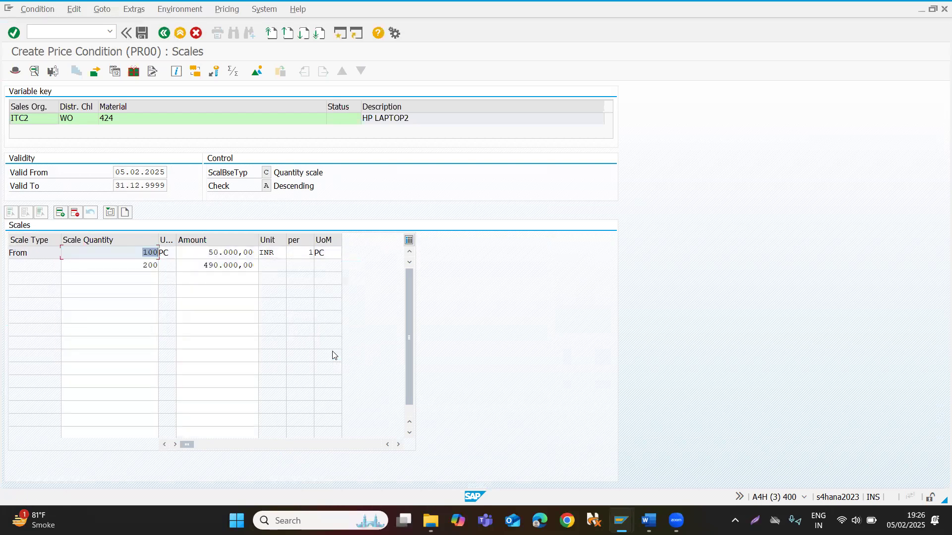
# Correct the scale amount for quantity 200 to 49000.
pyautogui.click(238, 267)
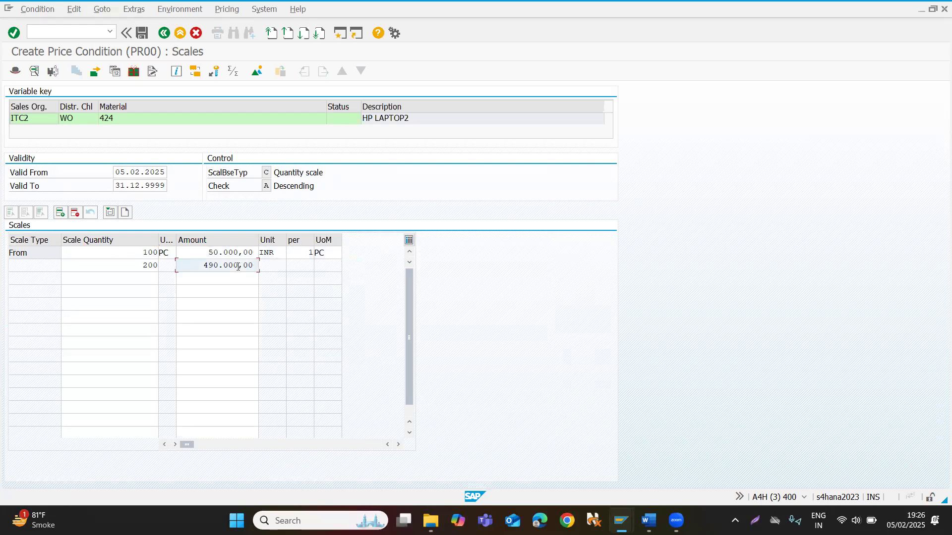
pyautogui.press('BackSpace')
pyautogui.press('Return')
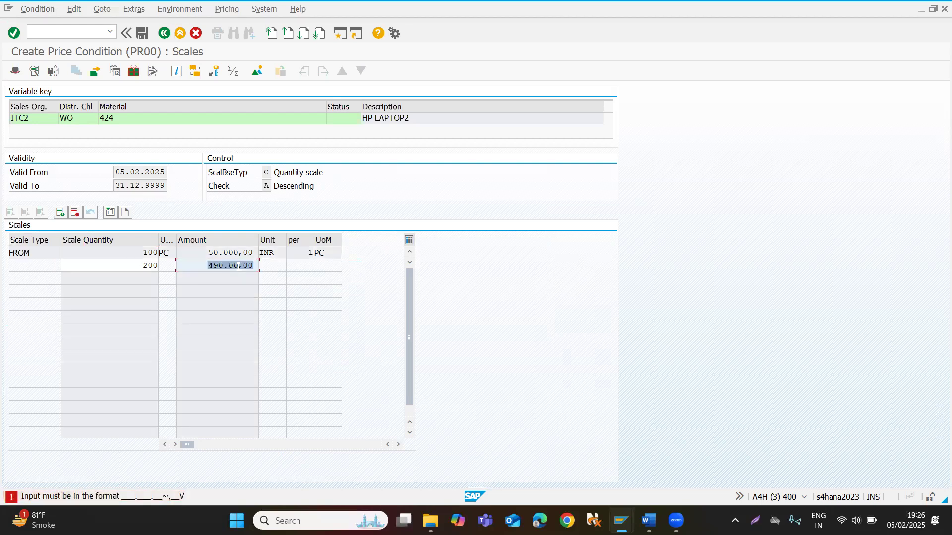
pyautogui.write('490000')
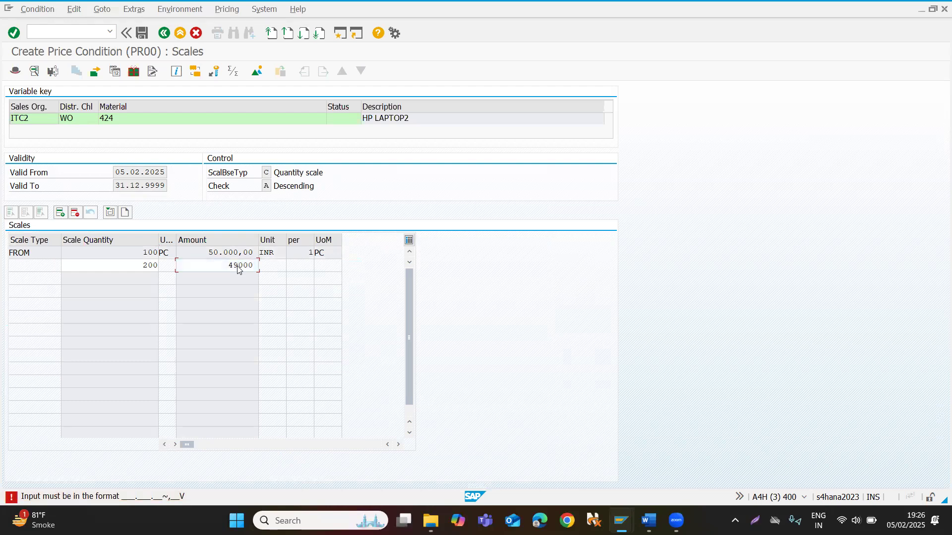
pyautogui.press('Return')
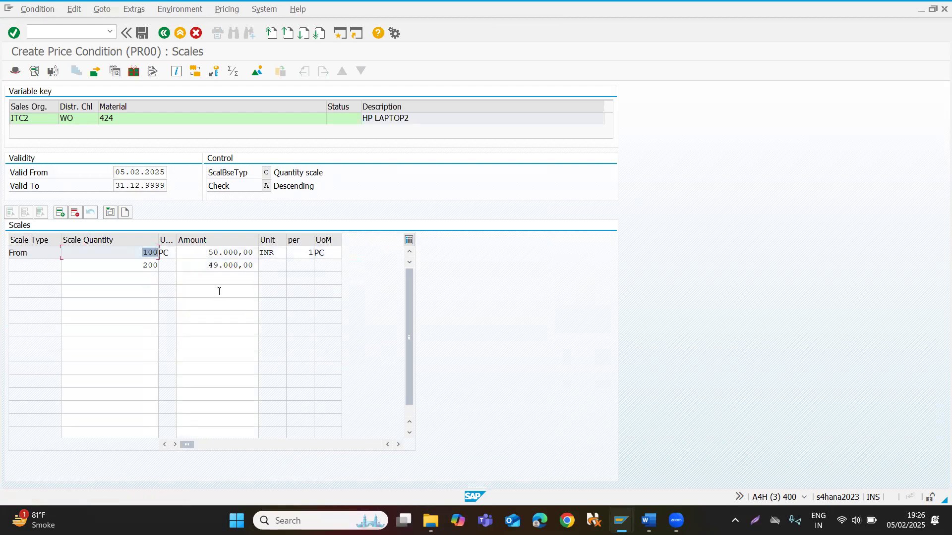
# Return to the fast entry list, recheck the scales of material 424, and save the condition record.
pyautogui.click(164, 33)
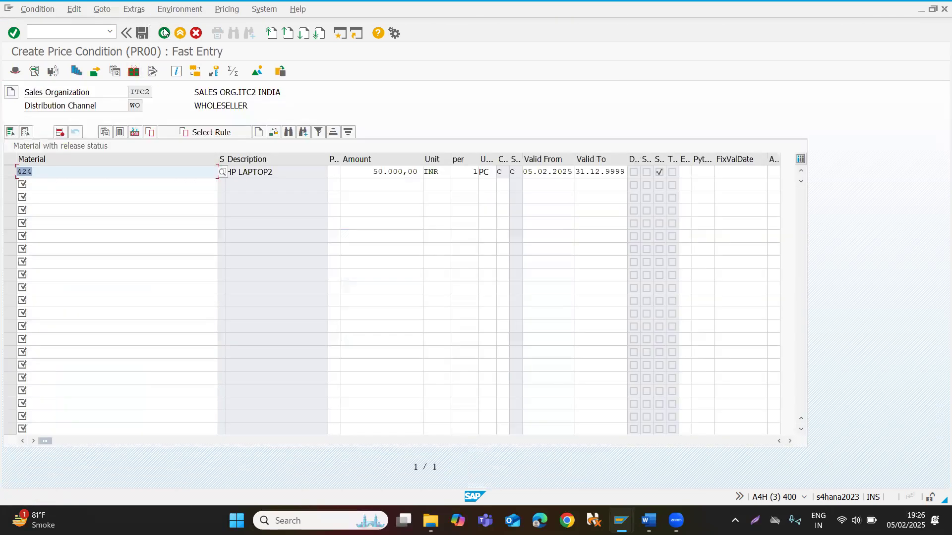
pyautogui.doubleClick(87, 170)
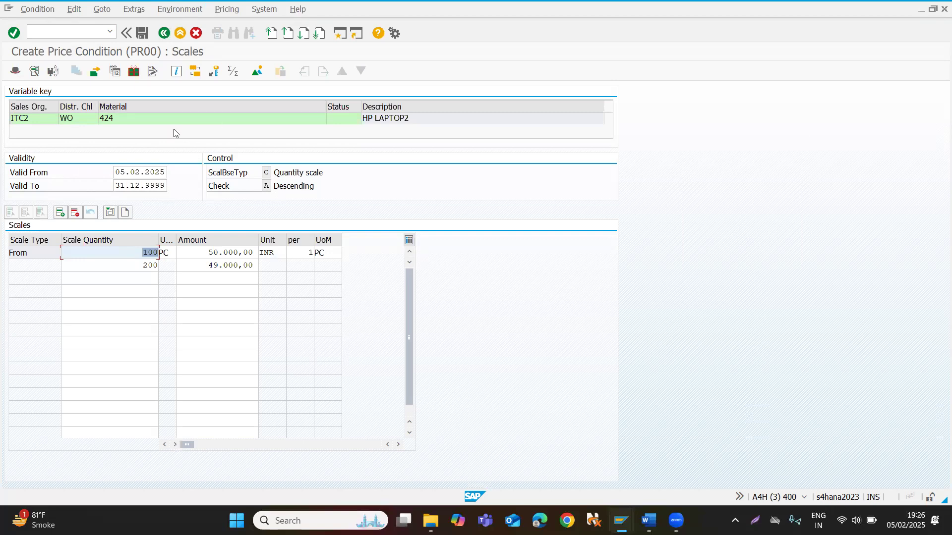
pyautogui.click(142, 34)
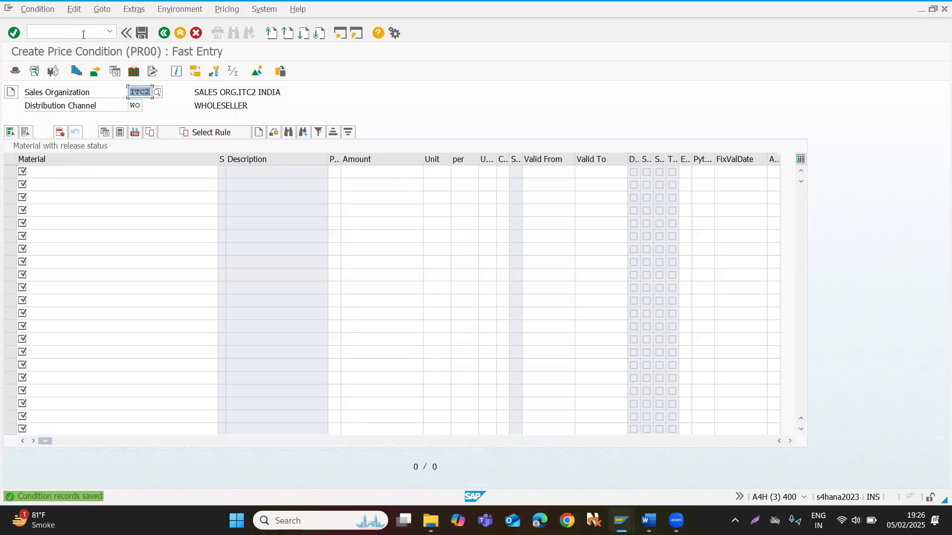
# Open transaction VK12 for changing the PR00 condition records.
pyautogui.click(84, 35)
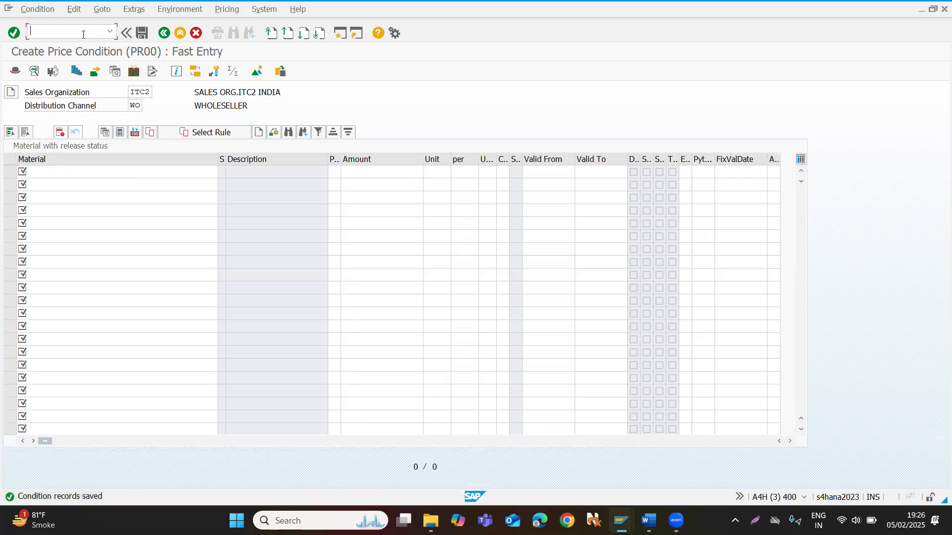
pyautogui.write('/nvk12')
pyautogui.press('Return')
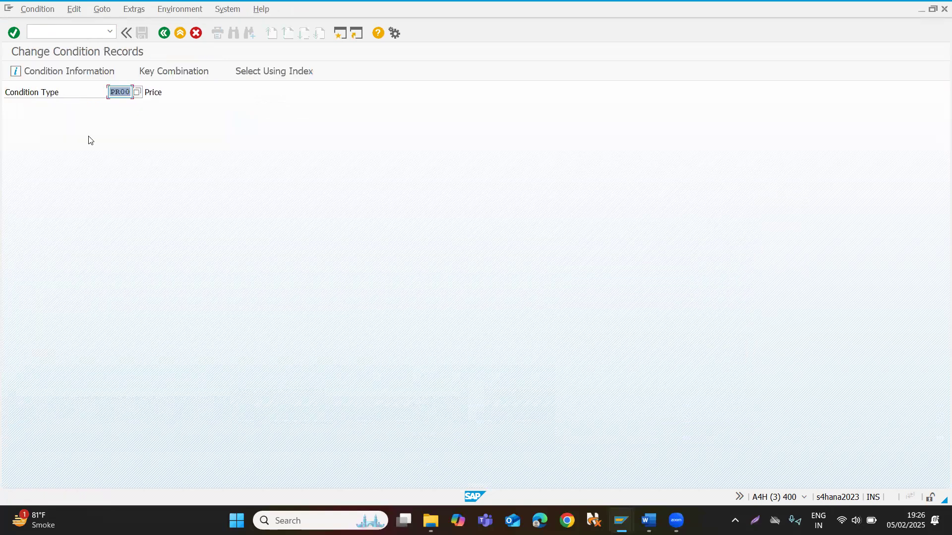
# Select the PR00 records by customer/material with release status and open the scales of material 424.
pyautogui.click(196, 76)
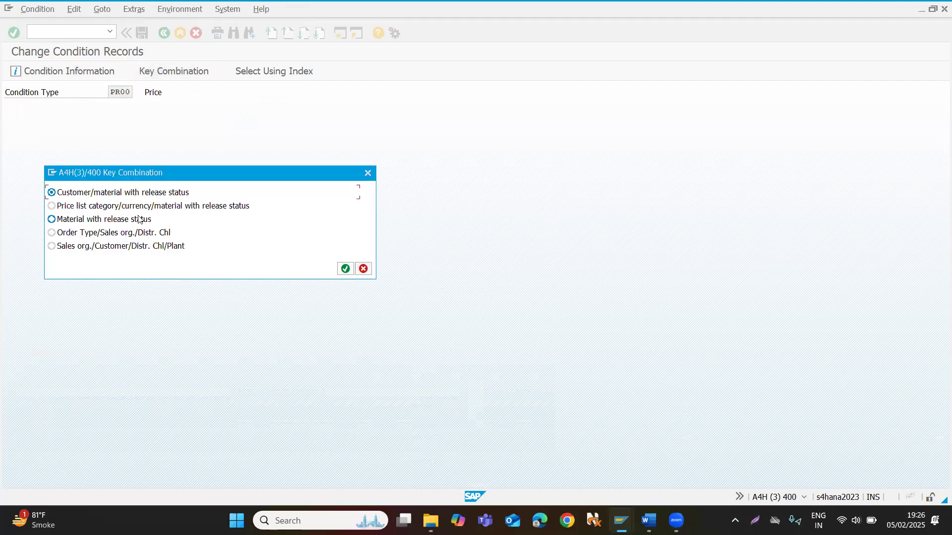
pyautogui.click(346, 269)
pyautogui.click(15, 71)
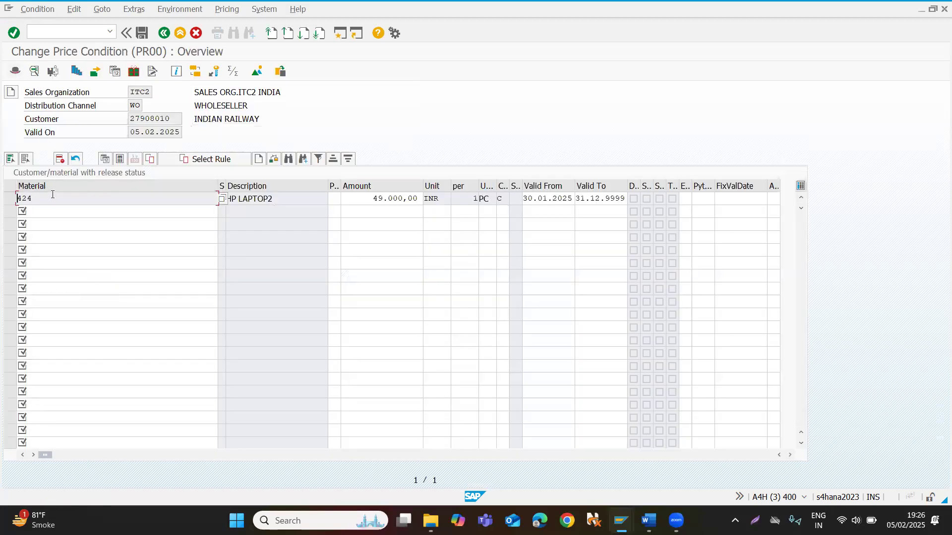
pyautogui.doubleClick(53, 197)
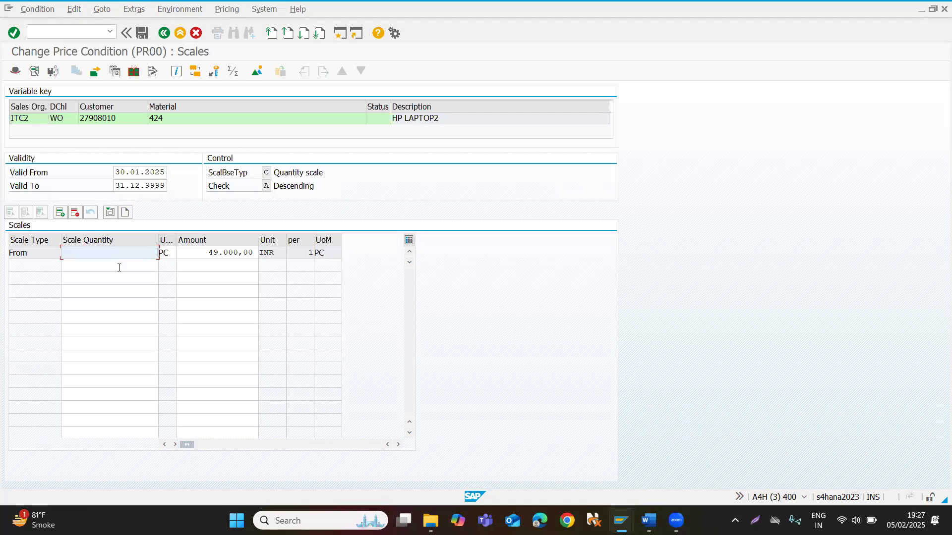
# Set the first scale line's quantity to 100, add a line for quantity 200 at 48000, and save the condition record.
pyautogui.write('100')
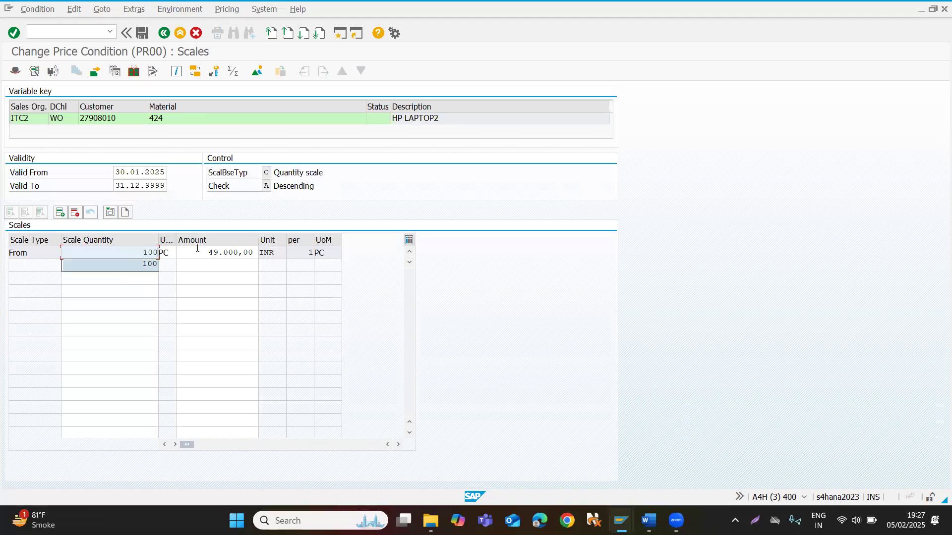
pyautogui.click(214, 276)
pyautogui.click(124, 270)
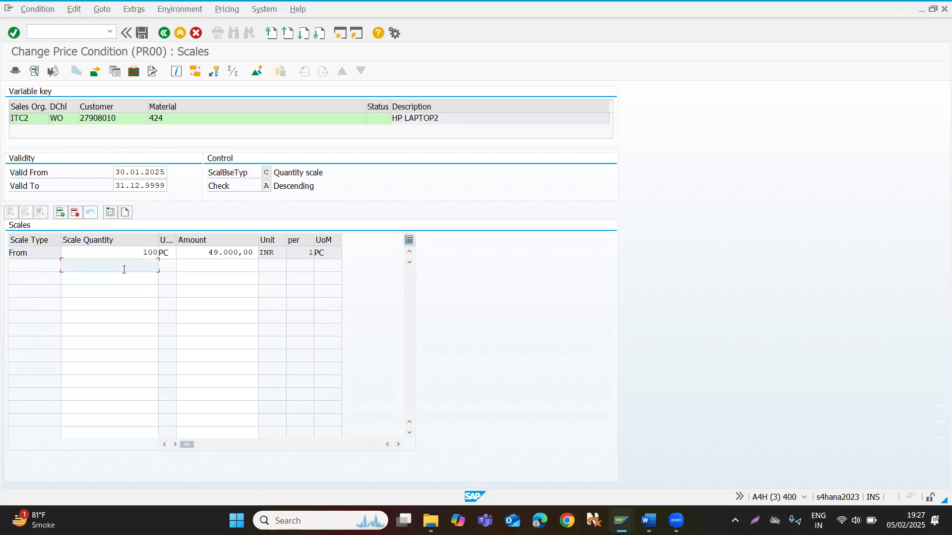
pyautogui.write('200')
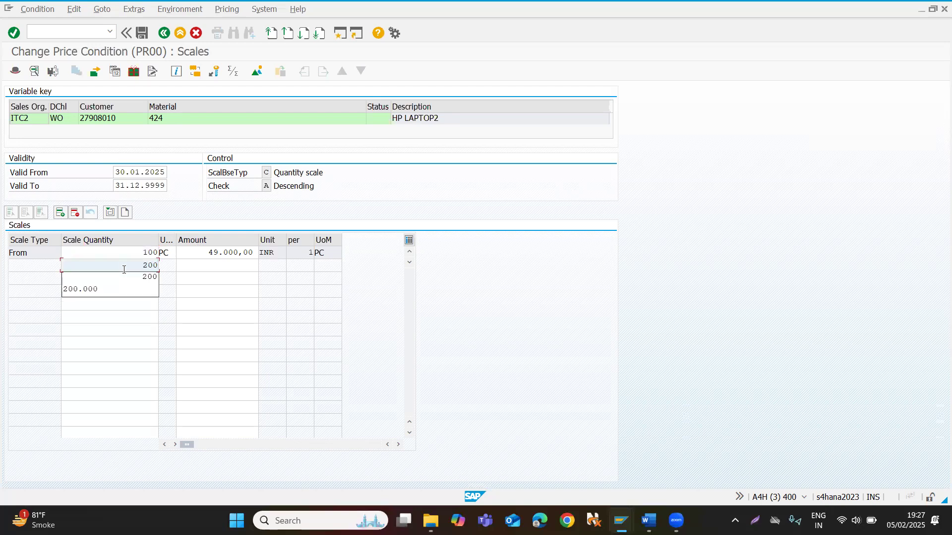
pyautogui.press('Tab')
pyautogui.write('48000')
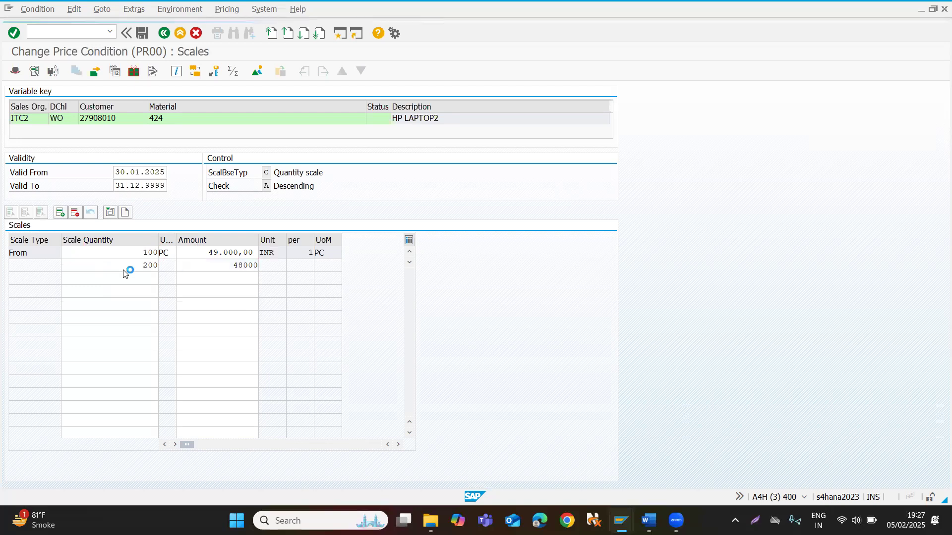
pyautogui.press('Return')
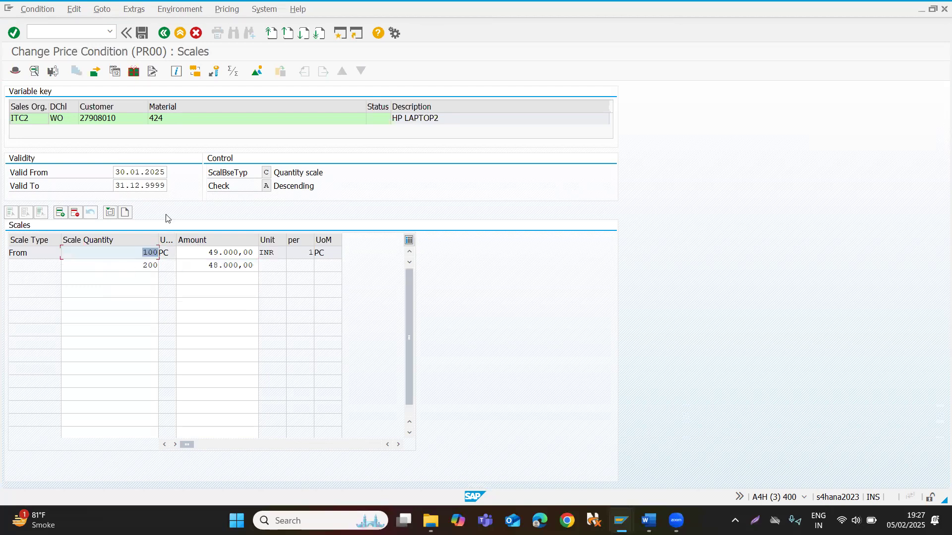
pyautogui.click(144, 36)
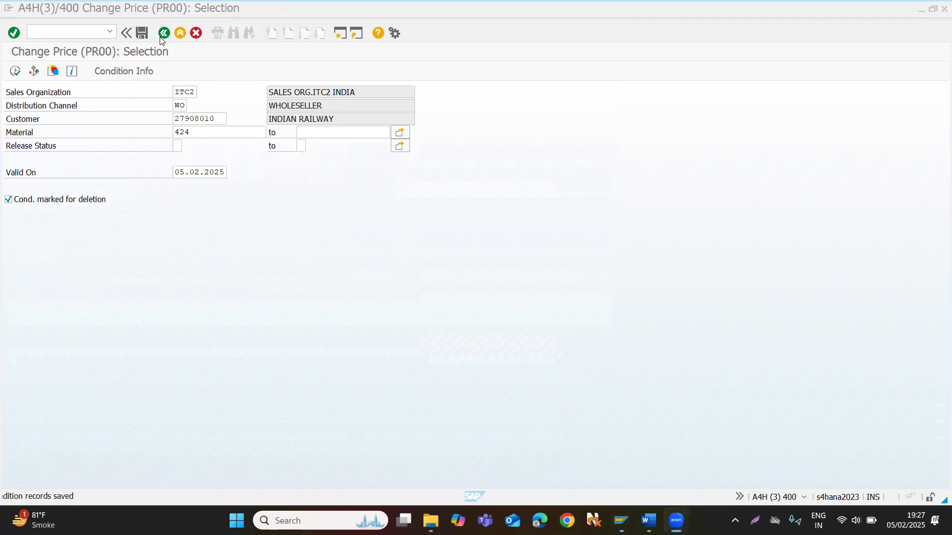
# Open transaction VA01 for creating a sales document.
pyautogui.click(88, 30)
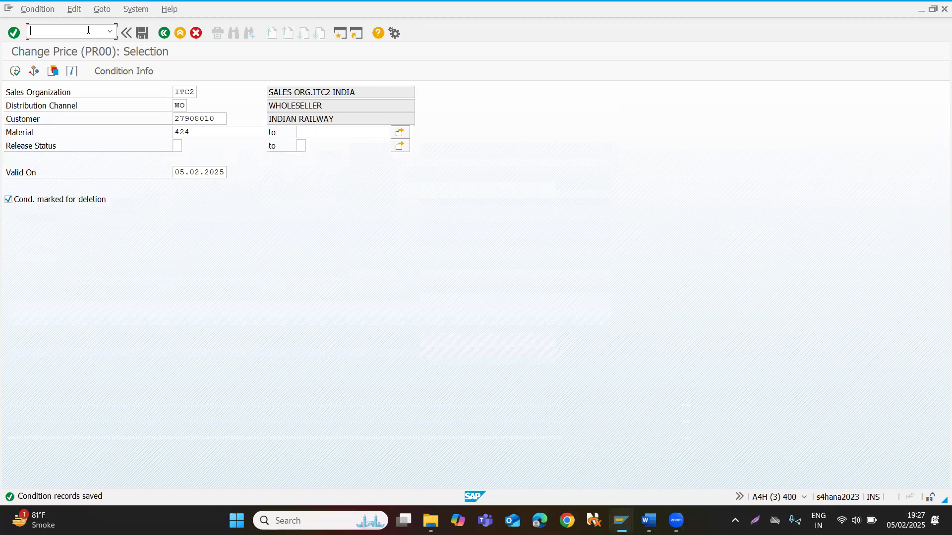
pyautogui.write('/nva01')
pyautogui.press('Return')
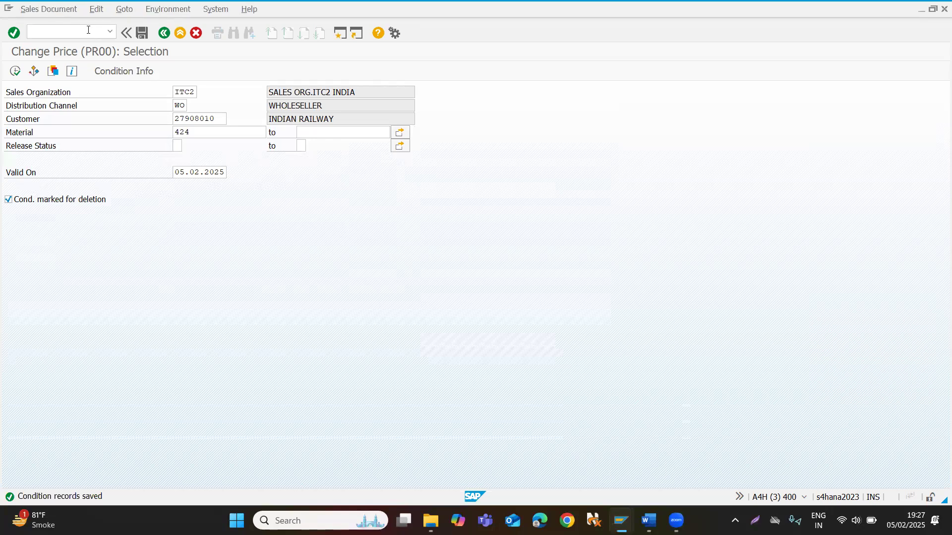
# Start a standard order with order type OR, sales organization ITC2, distribution channel WO and the division filled in.
pyautogui.write('or')
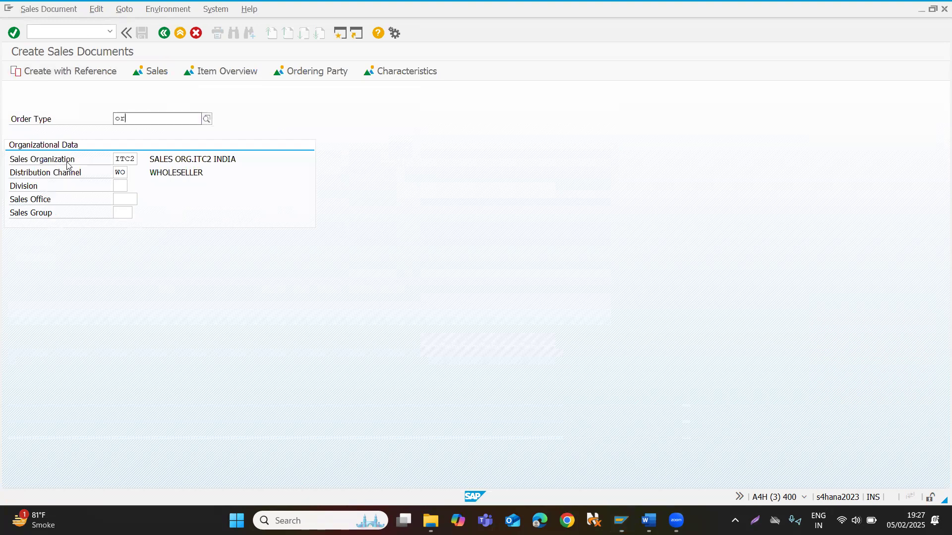
pyautogui.press('Tab')
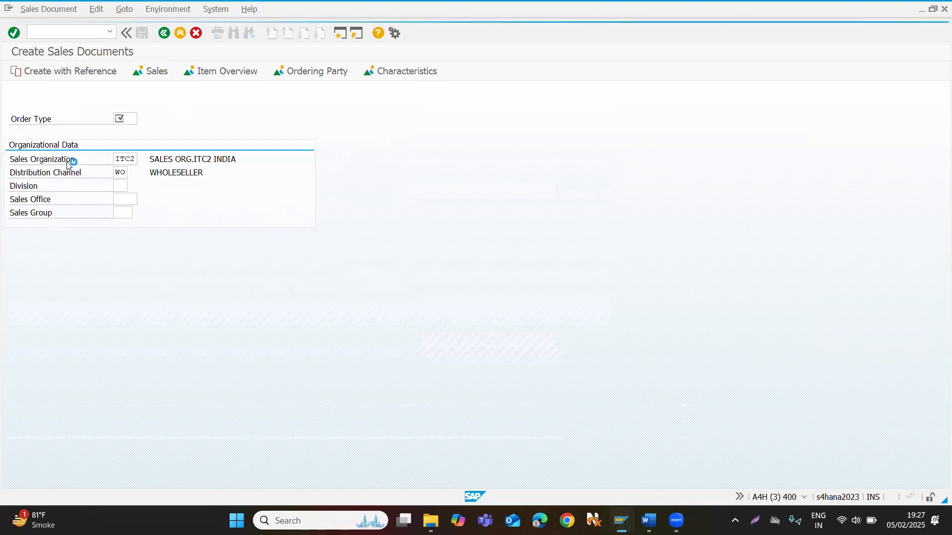
pyautogui.press('Tab')
pyautogui.press('Tab')
pyautogui.write('1t')
pyautogui.press('Return')
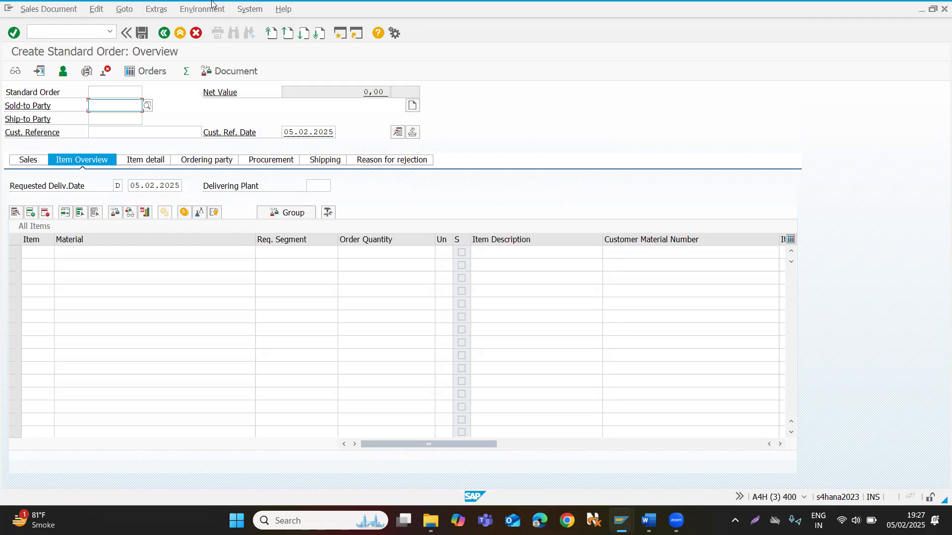
# Enter INDIAN RAILWAY's customer number as the sold-to party of the standard order.
pyautogui.click(113, 105)
pyautogui.write('27908010')
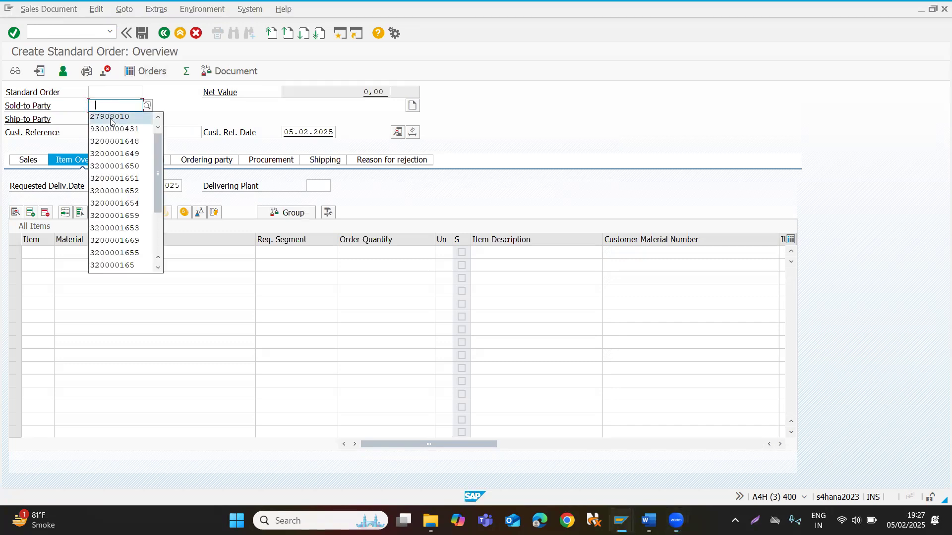
pyautogui.click(106, 115)
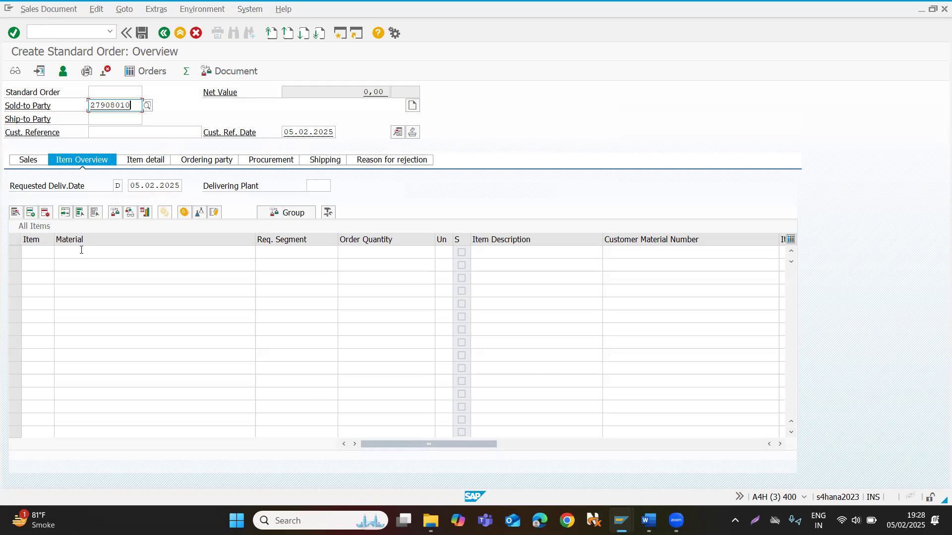
# Add material 424 with an order quantity of 100 as the first item of the standard order.
pyautogui.click(81, 251)
pyautogui.write('424')
pyautogui.press('Tab')
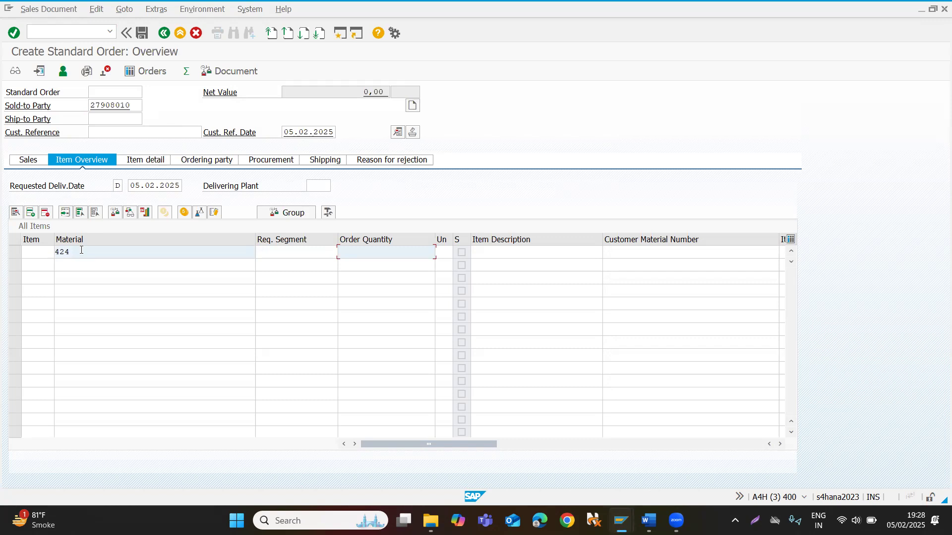
pyautogui.write('100')
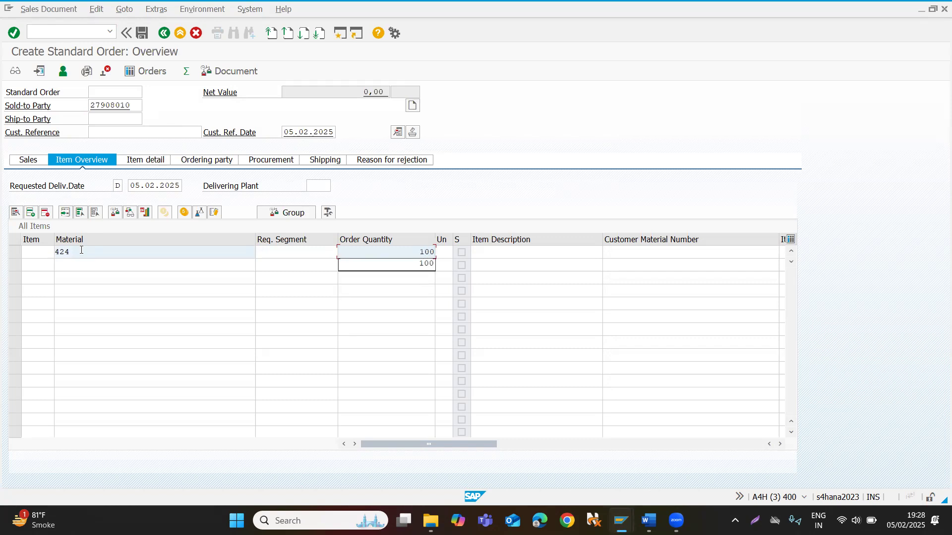
pyautogui.press('Return')
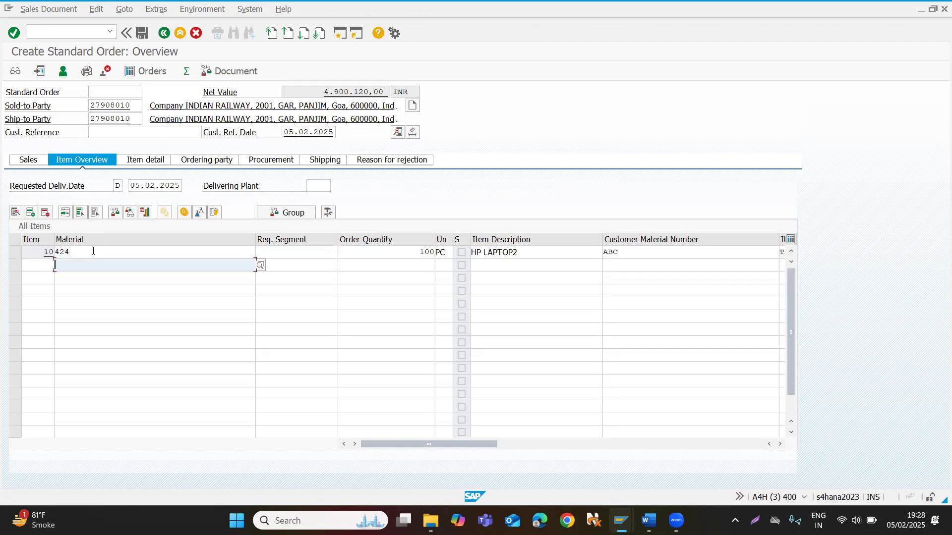
# Open the item data of material 424 and examine the PR00 price in its pricing conditions.
pyautogui.doubleClick(93, 252)
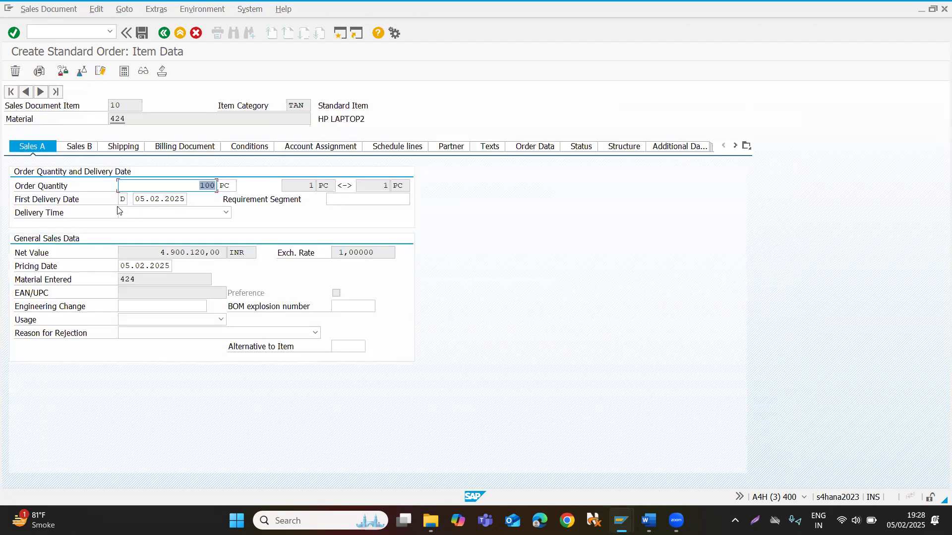
pyautogui.click(248, 146)
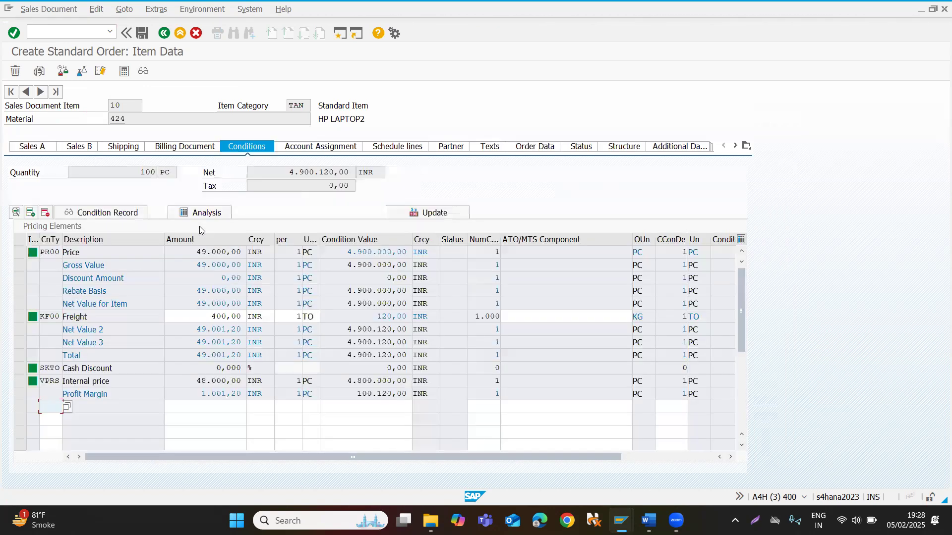
pyautogui.click(185, 252)
# End the transaction changing standard order 69 in its session, and return to the new standard order.
pyautogui.hotkey('alt', 'Tab')
pyautogui.hotkey('alt', 'Tab')
pyautogui.hotkey('alt', 'Tab')
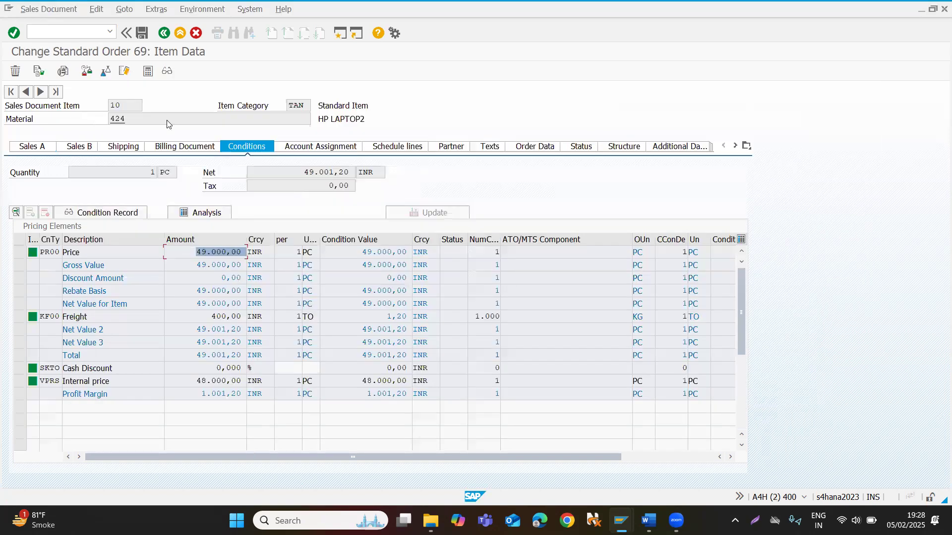
pyautogui.click(86, 33)
pyautogui.write('/')
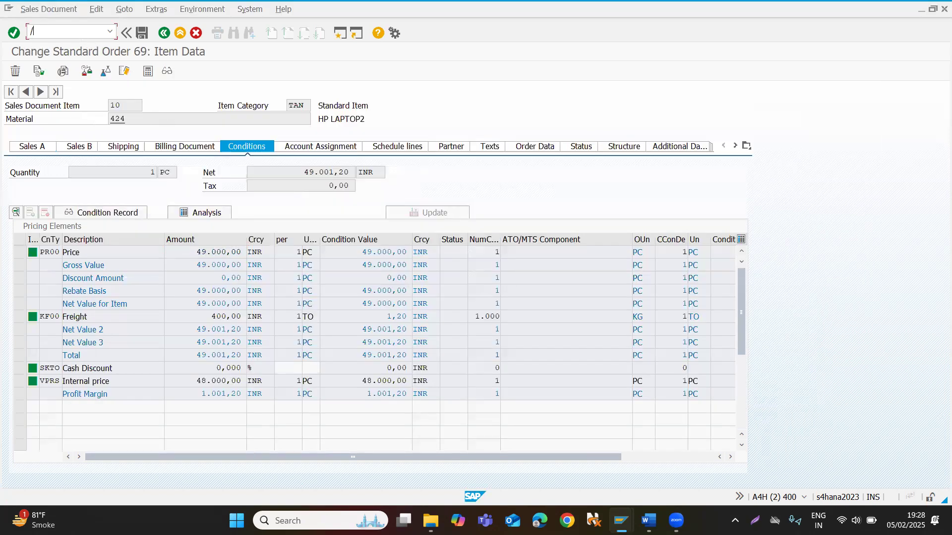
pyautogui.write('n')
pyautogui.press('Return')
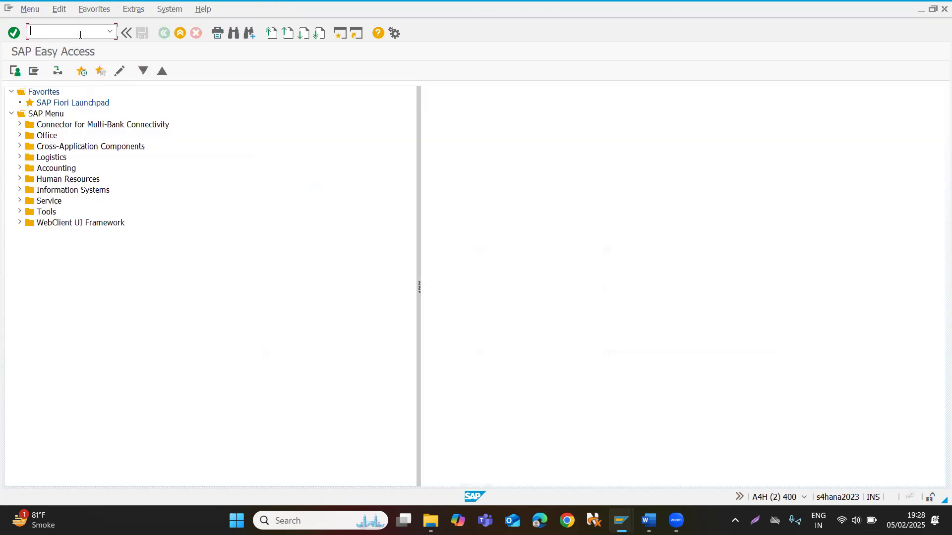
pyautogui.hotkey('alt', 'Tab')
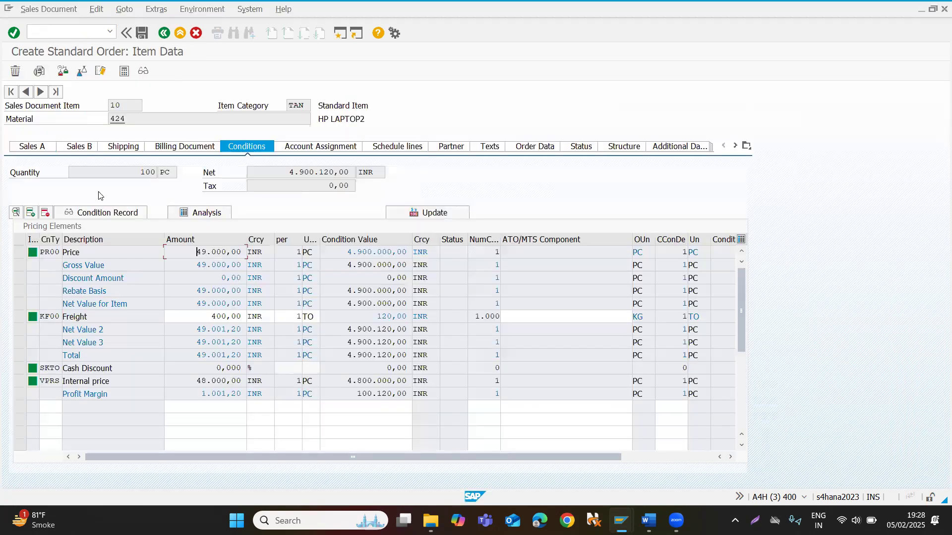
# Set the order quantity of material 424 to 200 and display the item's pricing conditions.
pyautogui.click(163, 33)
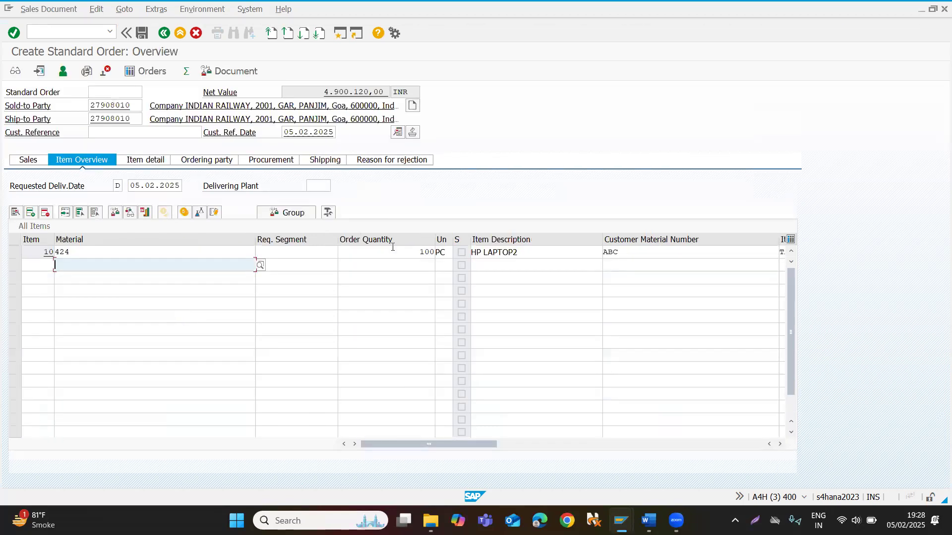
pyautogui.doubleClick(421, 252)
pyautogui.write('200')
pyautogui.press('Return')
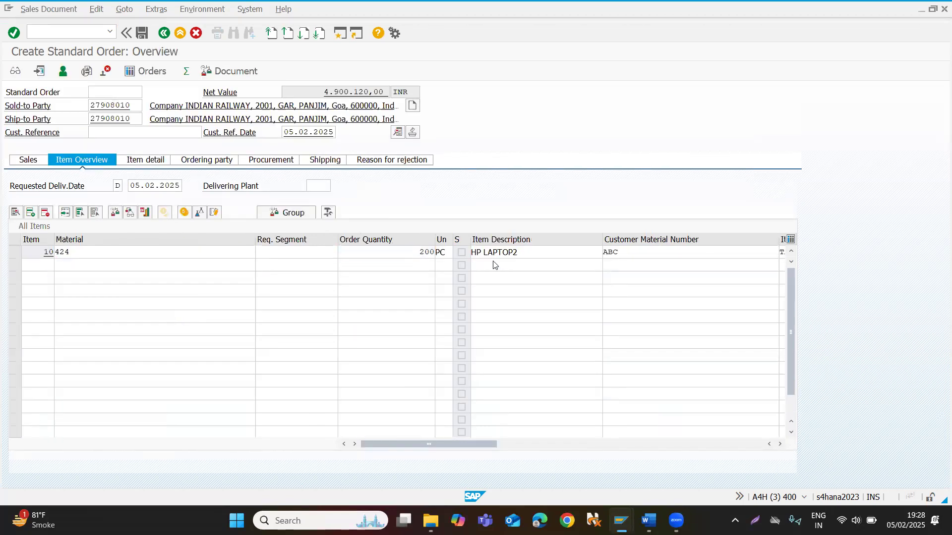
pyautogui.doubleClick(165, 253)
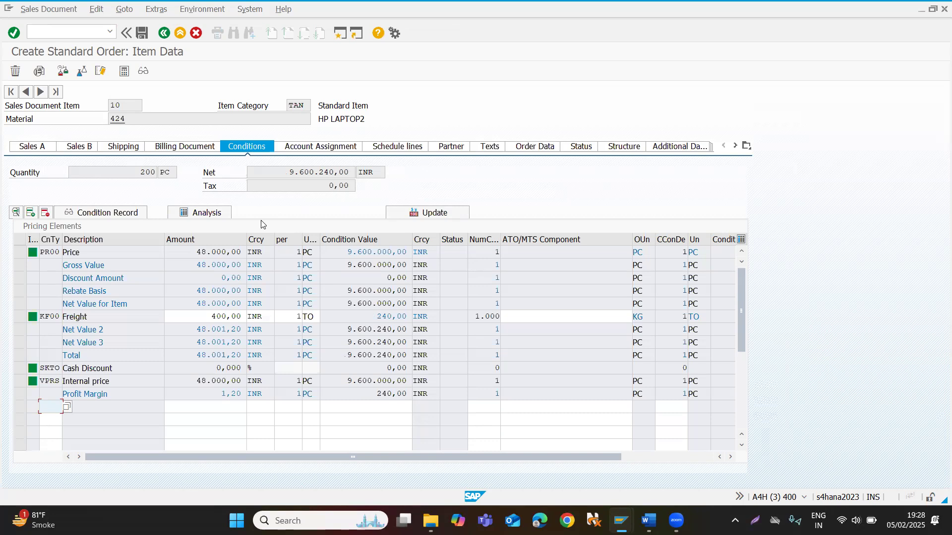
# Open transaction V/06 for condition types in a new session.
pyautogui.hotkey('alt', 'Tab')
pyautogui.press('Tab')
pyautogui.press('Tab')
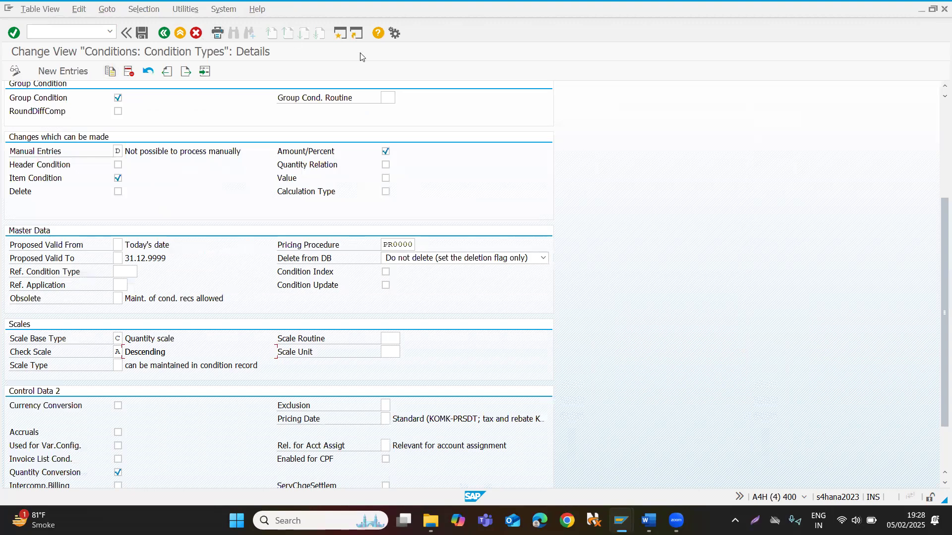
pyautogui.click(343, 34)
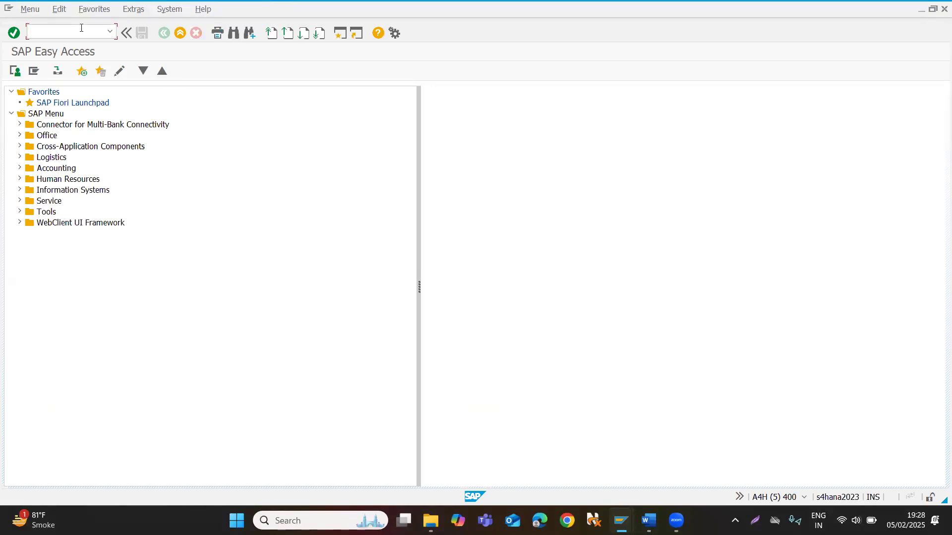
pyautogui.write('v/06')
pyautogui.press('Return')
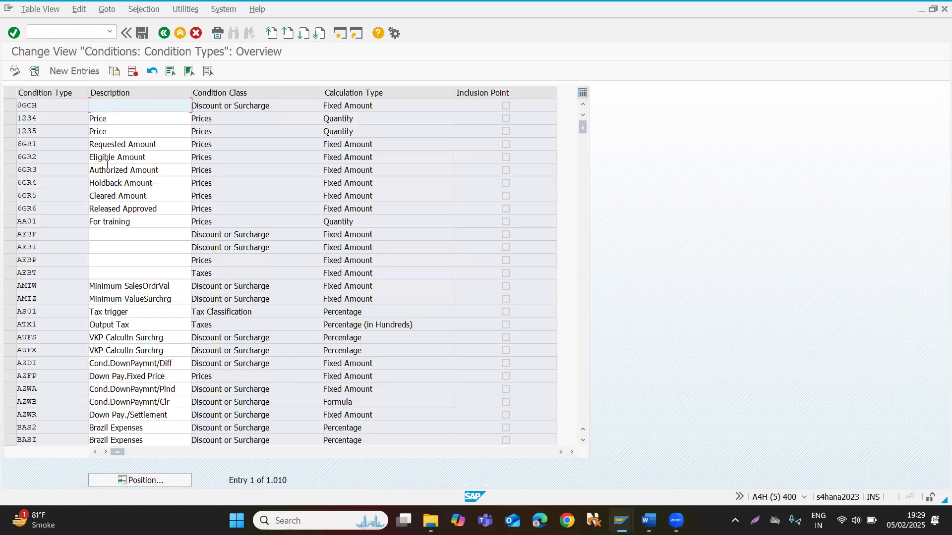
# Locate condition type K004 in the condition types overview and open its details.
pyautogui.click(135, 481)
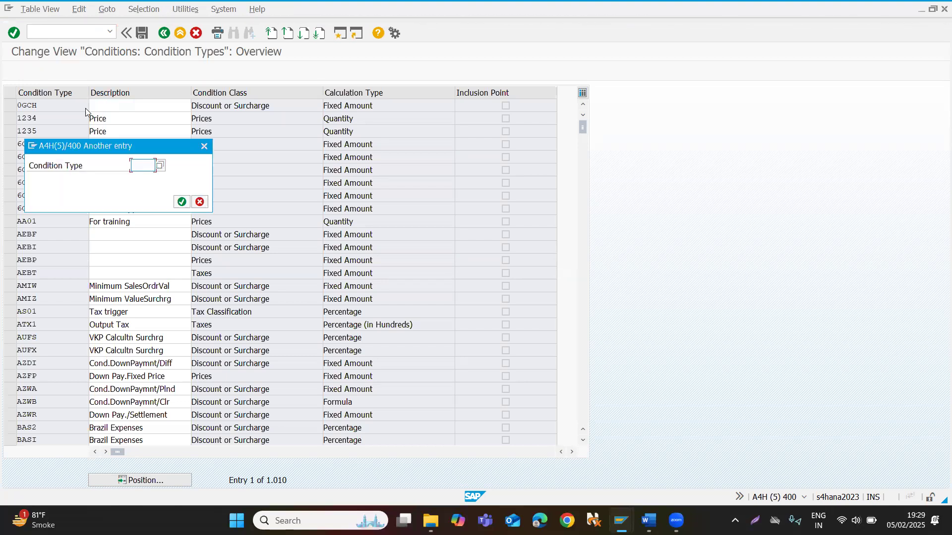
pyautogui.write('k004')
pyautogui.press('Return')
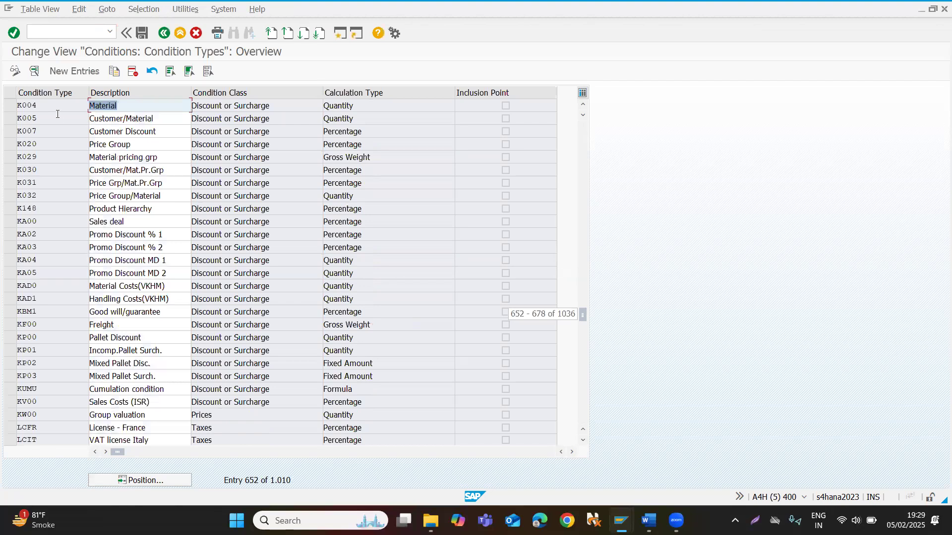
pyautogui.doubleClick(56, 111)
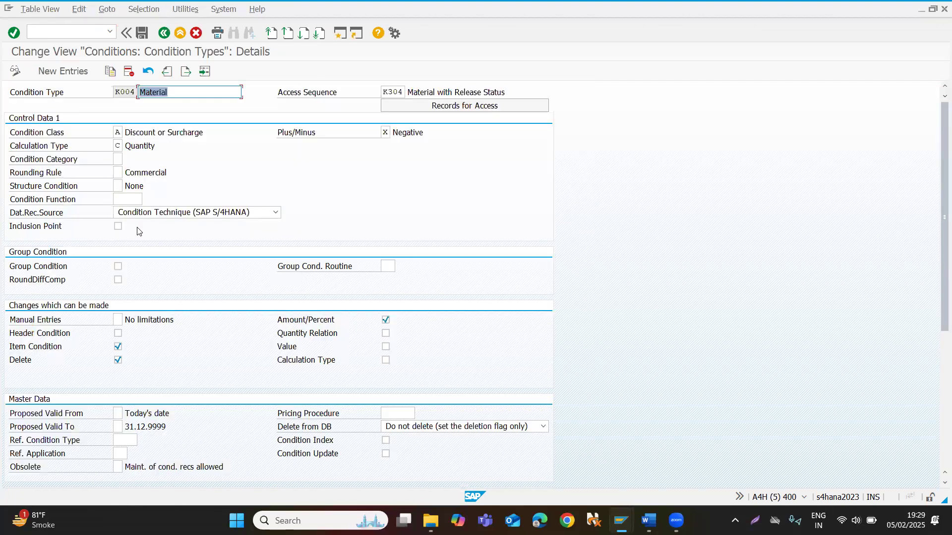
# Examine K004's control, master data and scale settings and compare them with the condition type open in the other session.
pyautogui.scroll(-5, 168, 311)
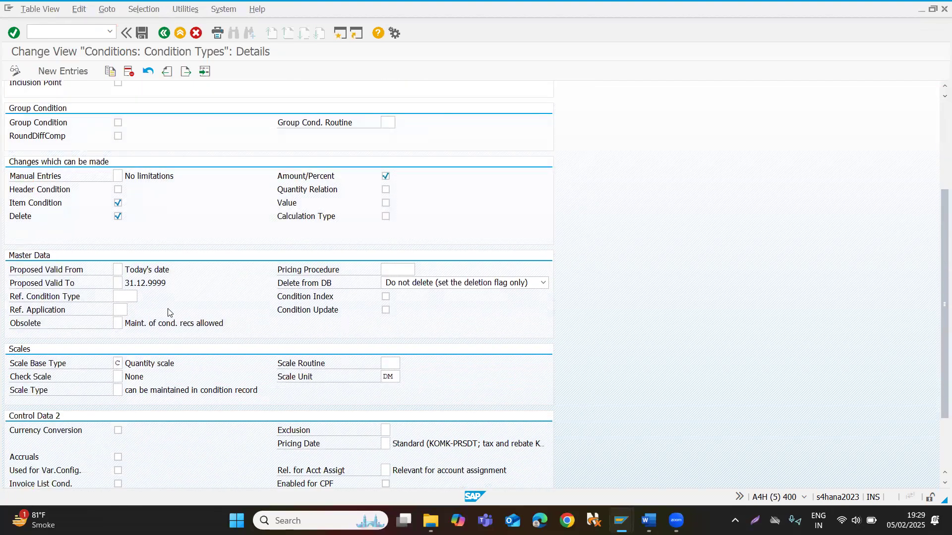
pyautogui.scroll(-2, 167, 311)
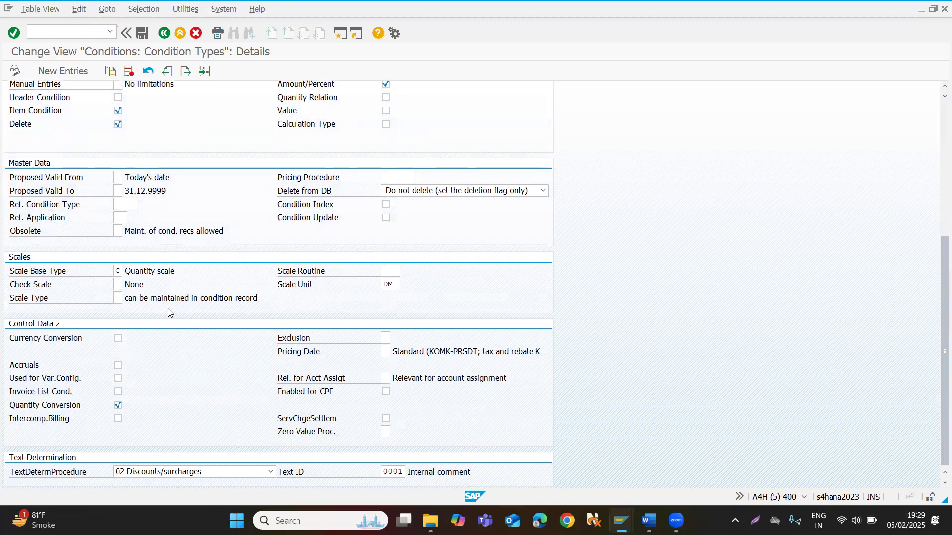
pyautogui.scroll(2, 168, 312)
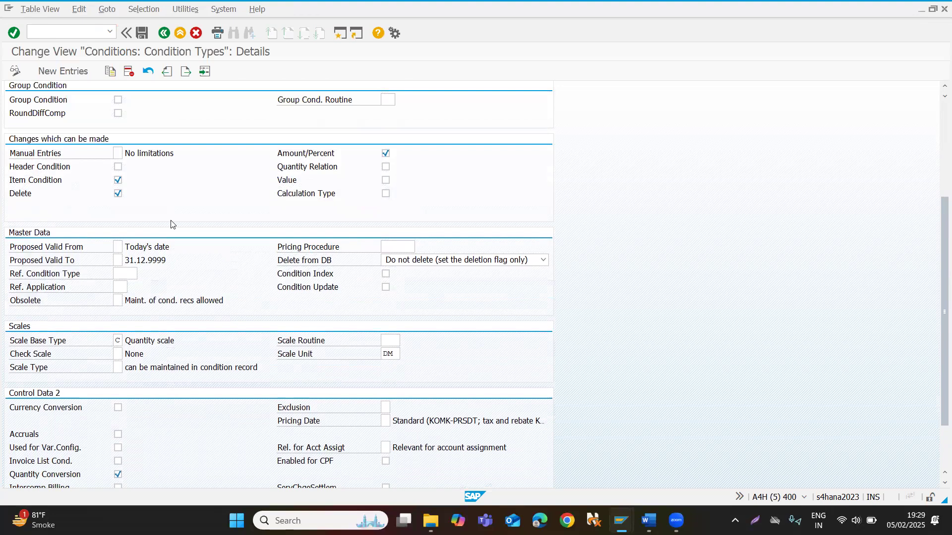
pyautogui.scroll(3, 192, 296)
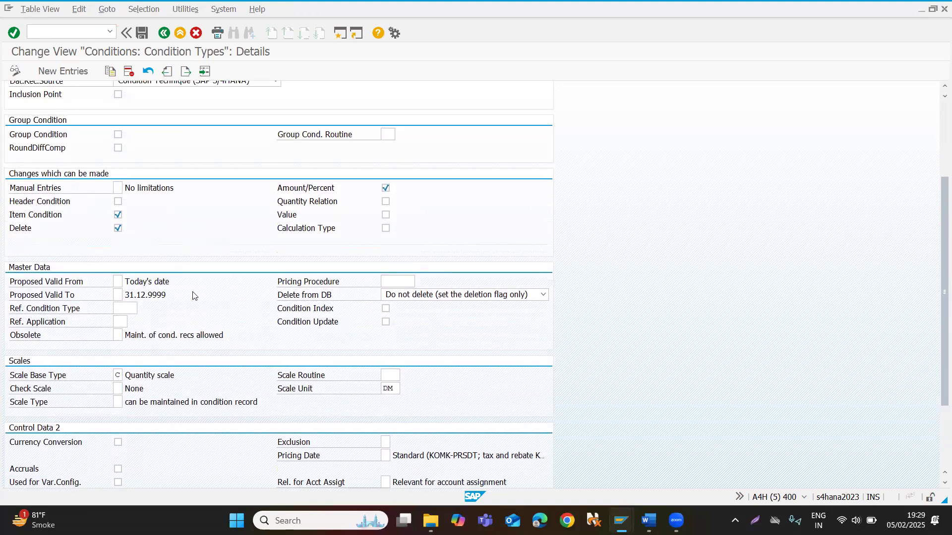
pyautogui.scroll(3, 193, 296)
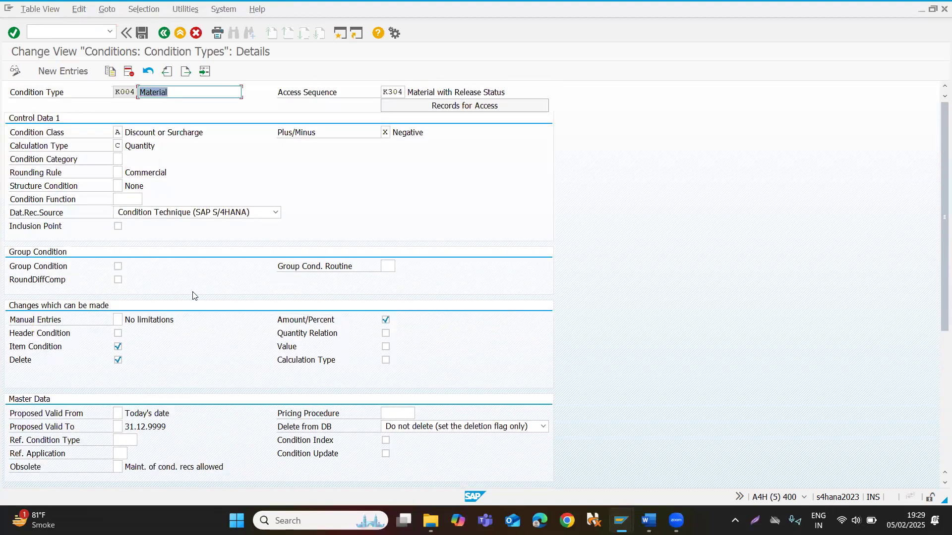
pyautogui.hotkey('alt', 'Tab')
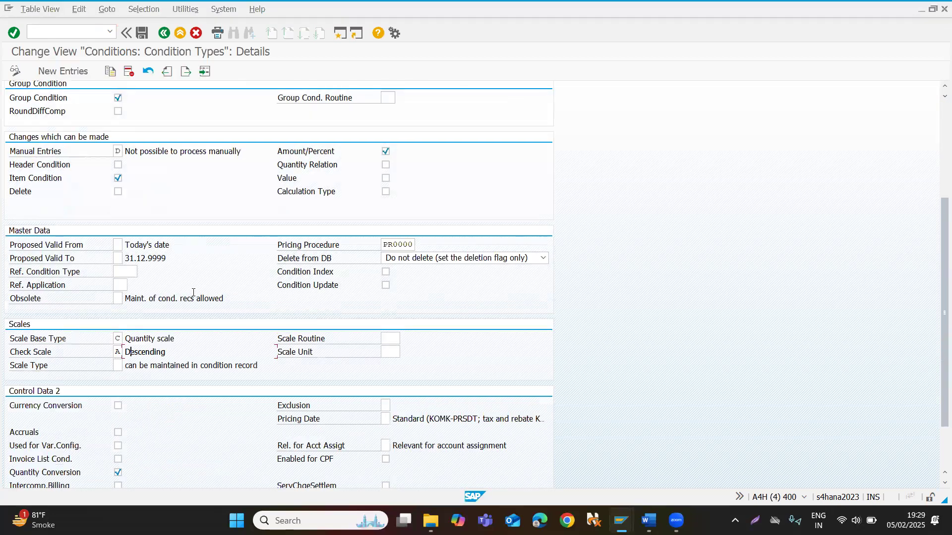
pyautogui.hotkey('alt', 'Tab')
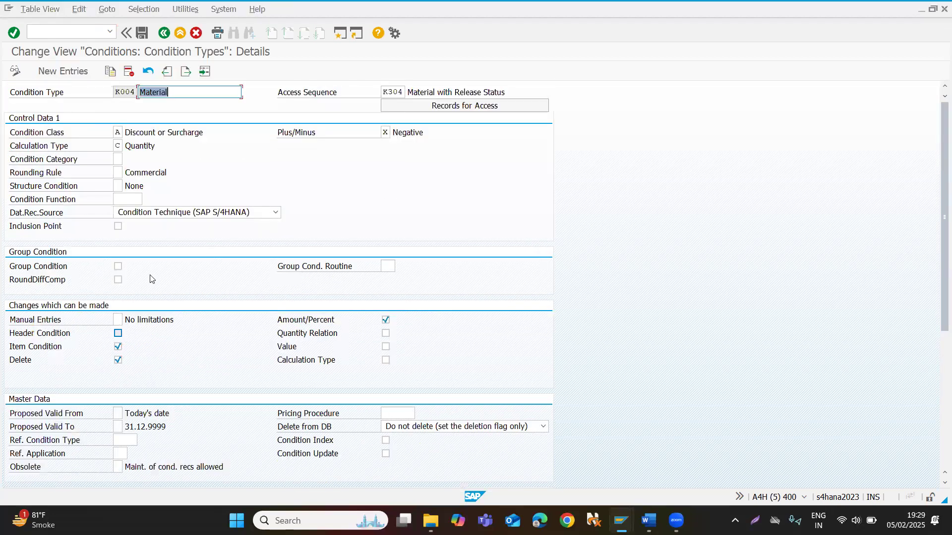
# Review the possible Check Scale values for K004 and close the list without choosing one.
pyautogui.scroll(-1, 153, 276)
pyautogui.scroll(1, 153, 276)
pyautogui.scroll(-4, 154, 276)
pyautogui.click(119, 386)
pyautogui.click(128, 387)
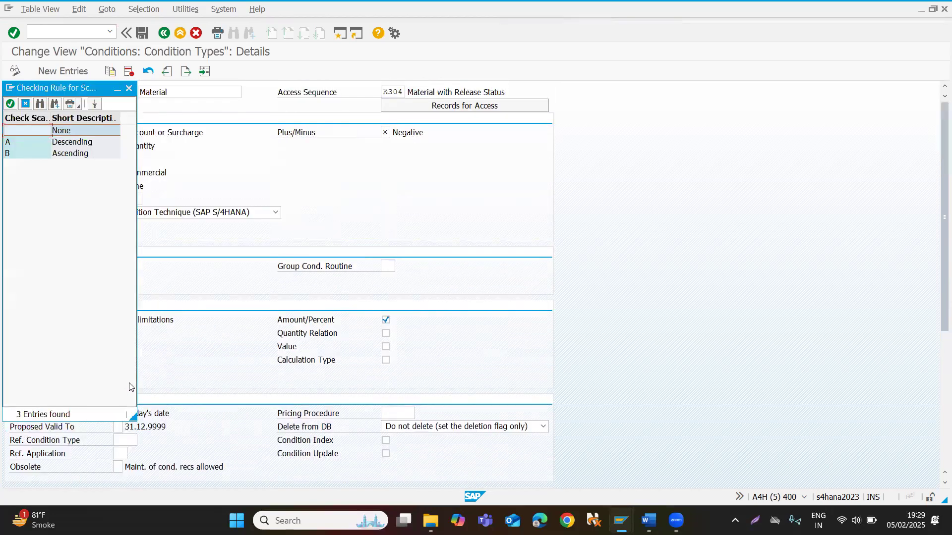
pyautogui.click(129, 88)
pyautogui.scroll(-3, 204, 170)
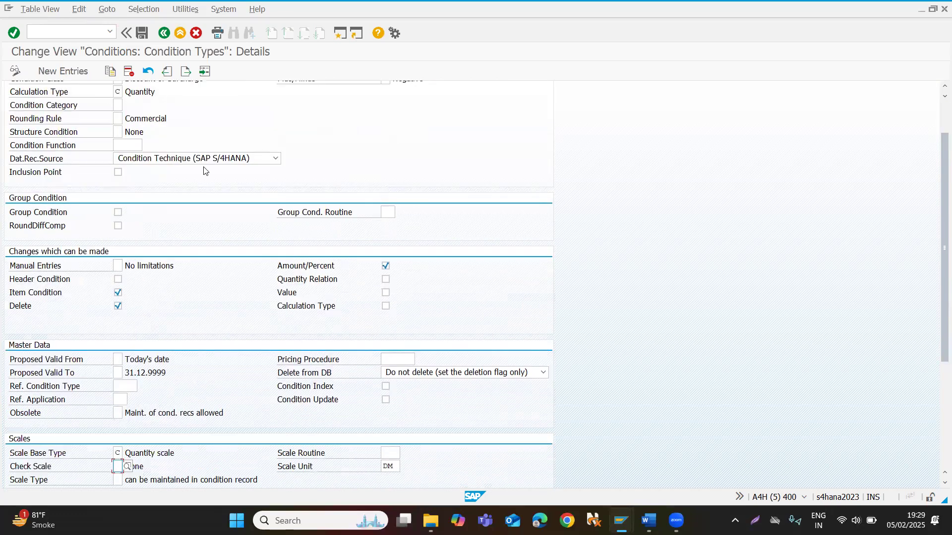
# Open transaction VK11 in a new session and start creating condition records for condition type K004.
pyautogui.hotkey('alt', 'Tab')
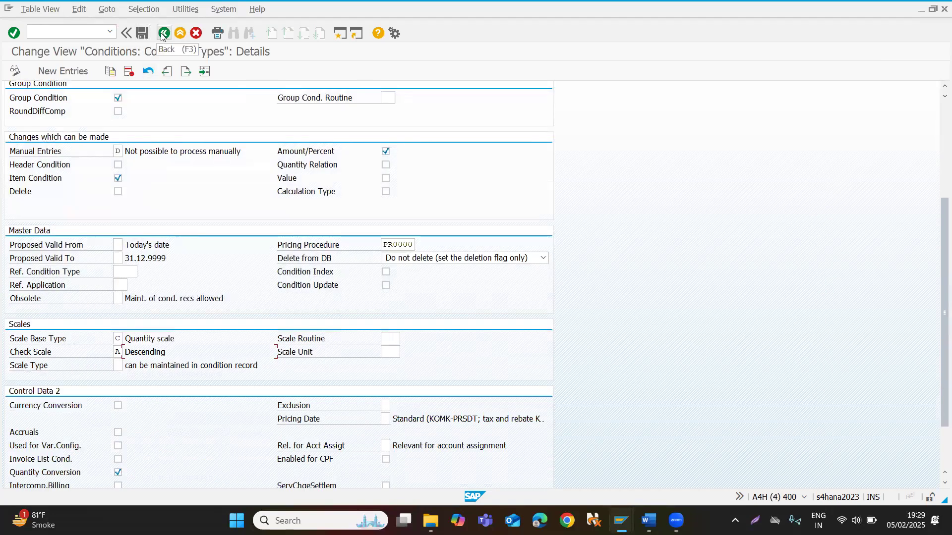
pyautogui.click(90, 31)
pyautogui.write('/ovk13')
pyautogui.press('Return')
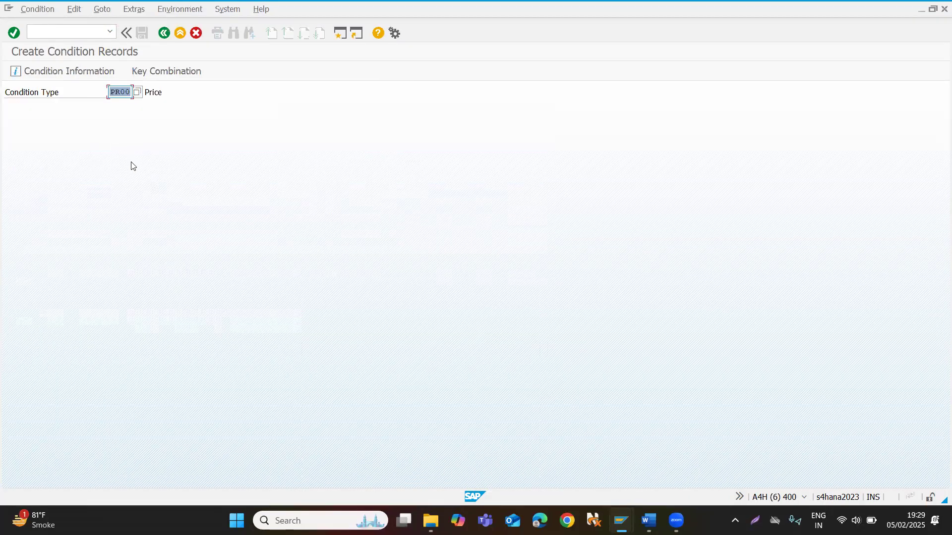
pyautogui.write('k004')
pyautogui.press('Return')
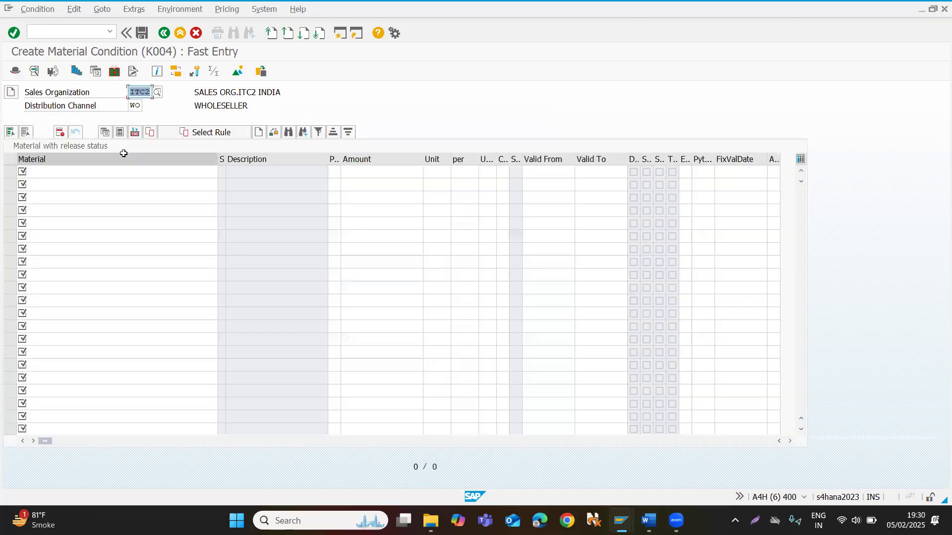
# Enter a K004 discount record for material 424 with an amount of 10 and open its scales.
pyautogui.click(61, 173)
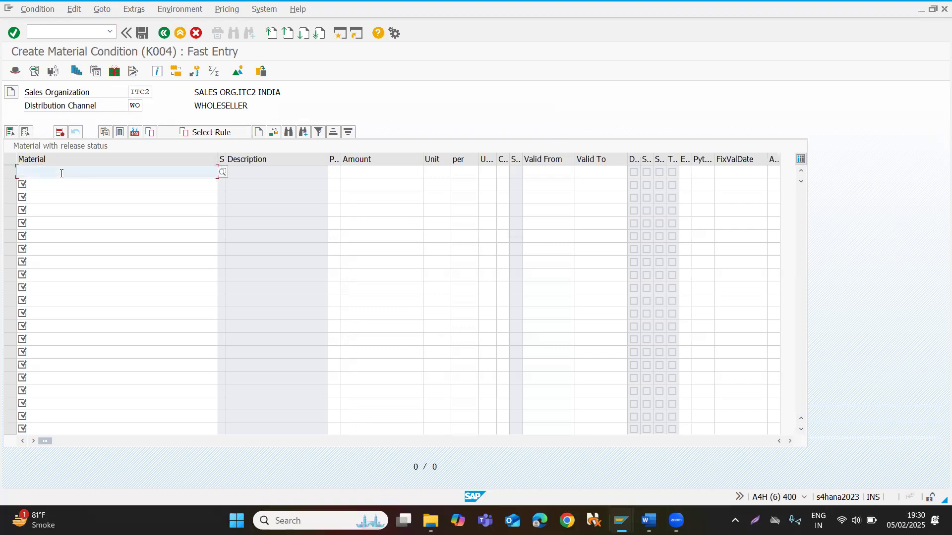
pyautogui.write('424')
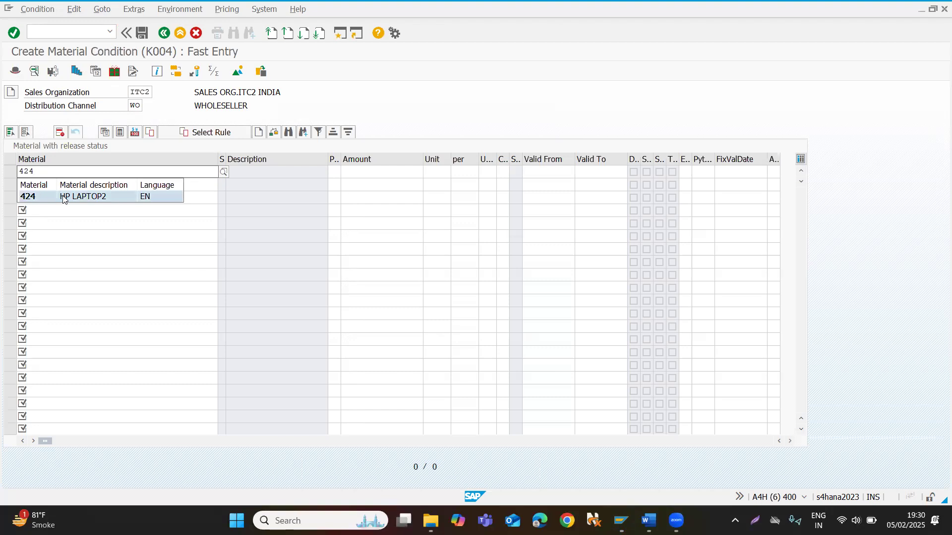
pyautogui.click(63, 196)
pyautogui.press('Tab')
pyautogui.press('Tab')
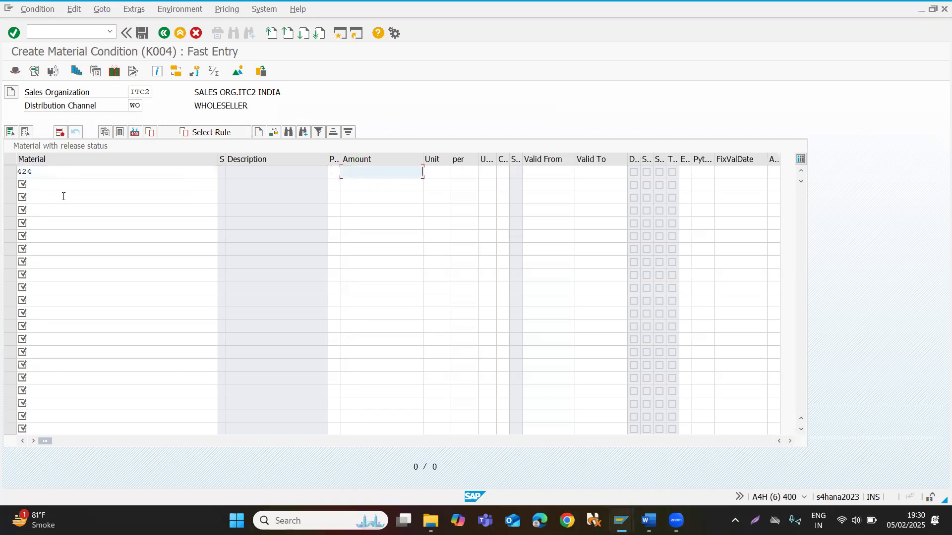
pyautogui.write('10')
pyautogui.press('Return')
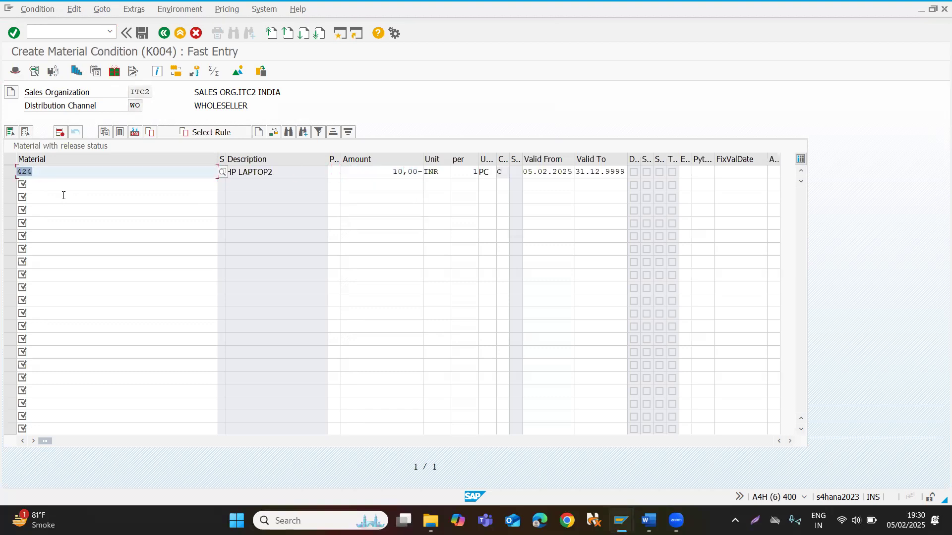
pyautogui.doubleClick(79, 171)
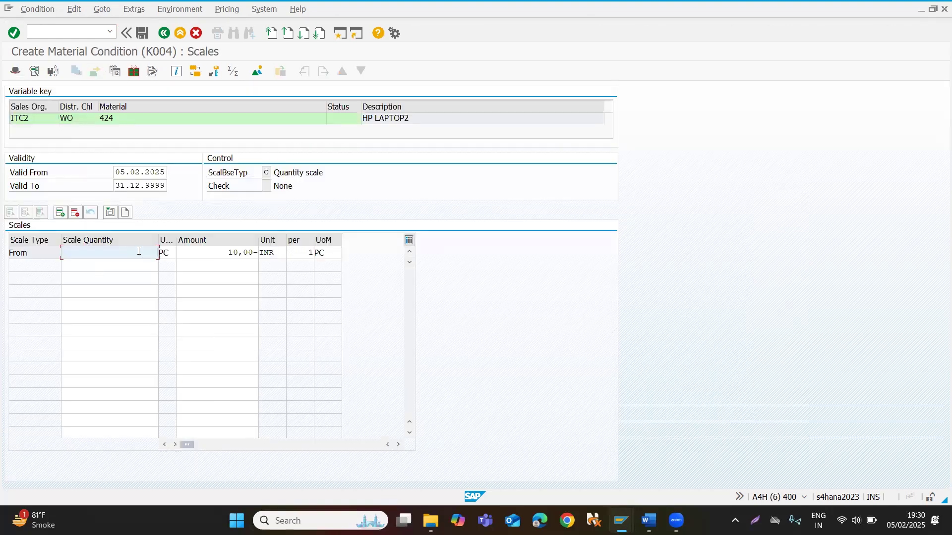
# Enter K004 scale lines from 10 PC with amount 10 and from 20 PC with amount 20, and save the record.
pyautogui.write('10')
pyautogui.click(113, 266)
pyautogui.write('20')
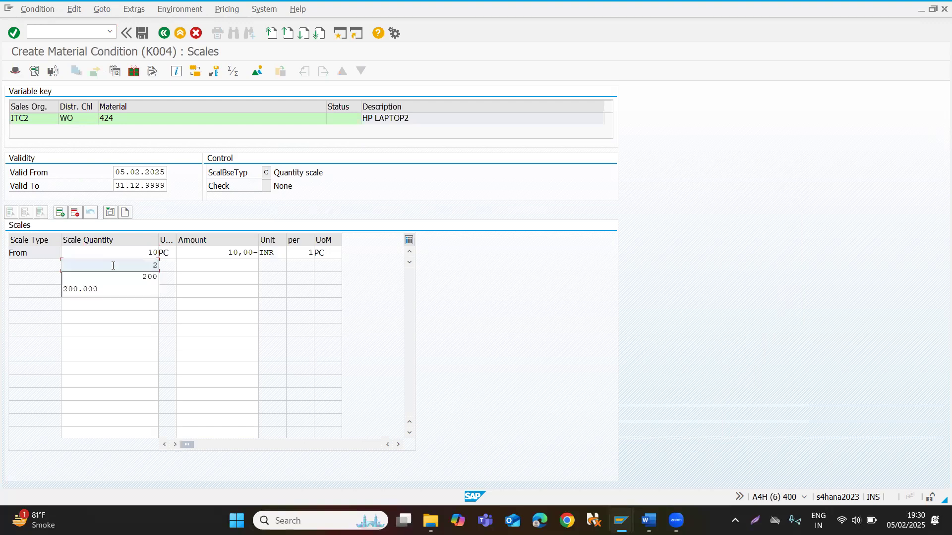
pyautogui.press('Tab')
pyautogui.write('20')
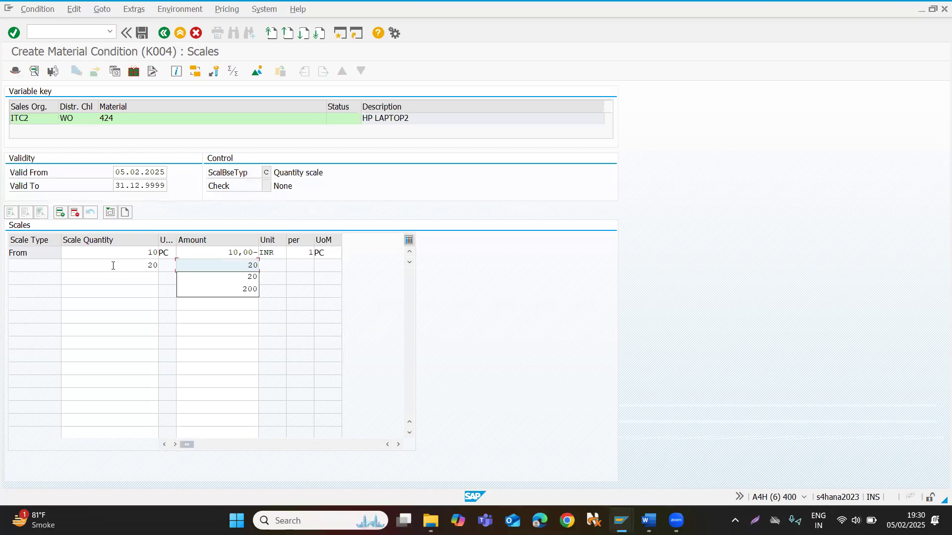
pyautogui.press('Return')
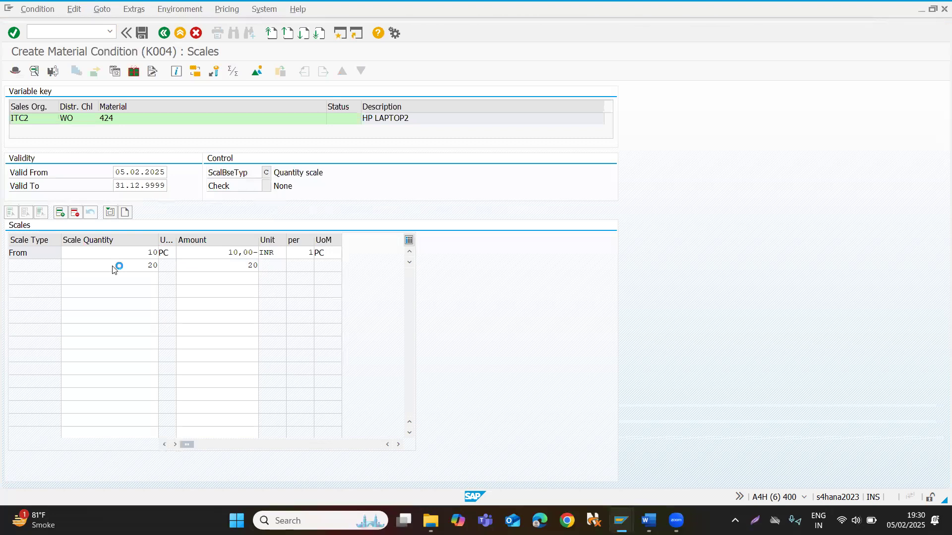
pyautogui.click(141, 33)
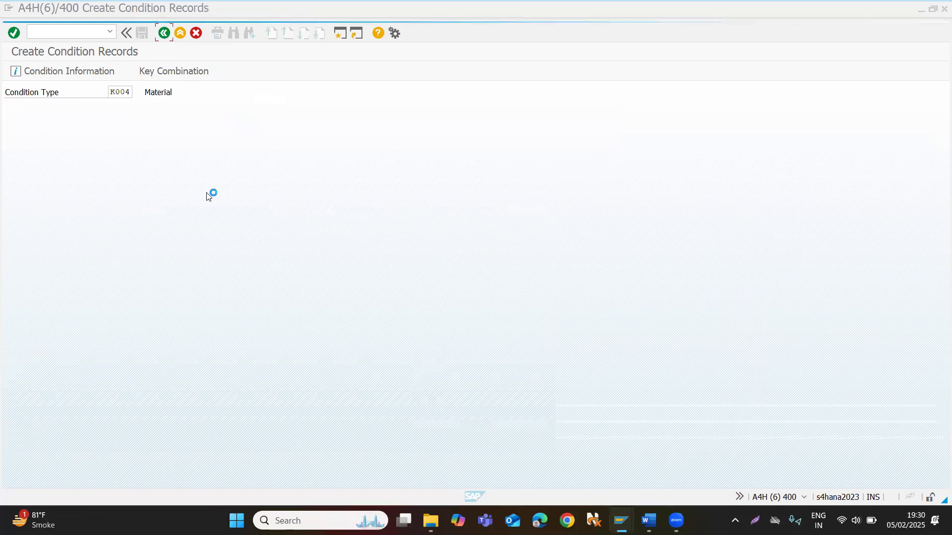
# Switch to the open standard order and carry out new pricing (type B) for material 424, repeating it after reopening the item.
pyautogui.hotkey('alt', 'Tab')
pyautogui.hotkey('alt', 'Tab')
pyautogui.hotkey('alt', 'Tab')
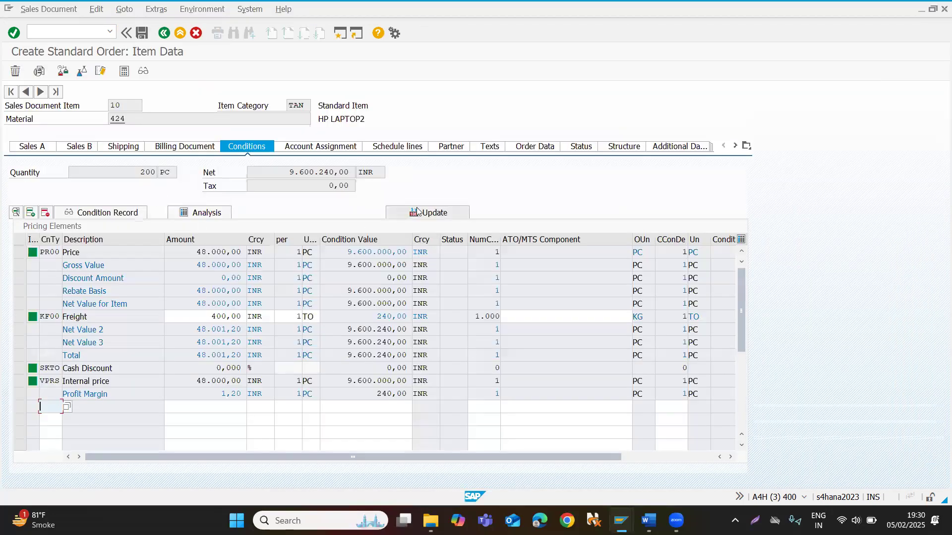
pyautogui.click(425, 216)
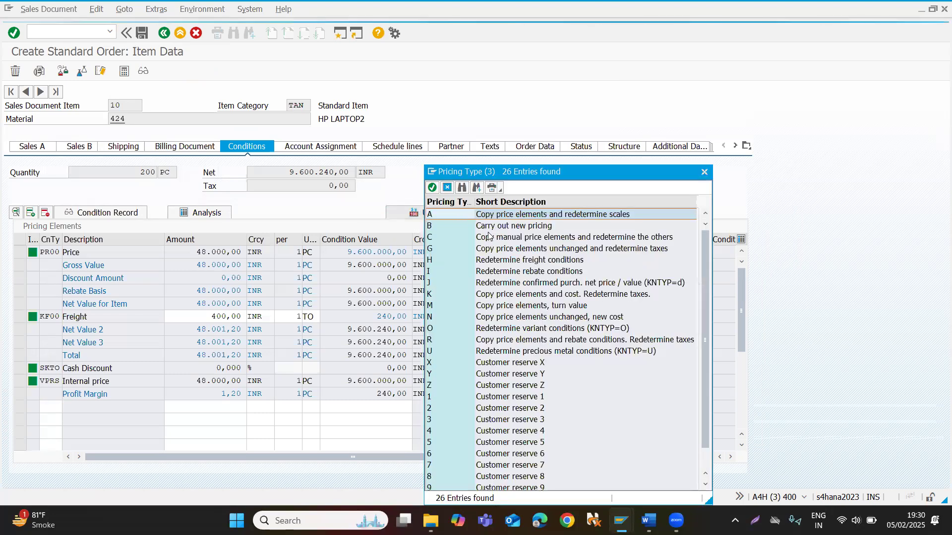
pyautogui.click(521, 227)
pyautogui.doubleClick(520, 227)
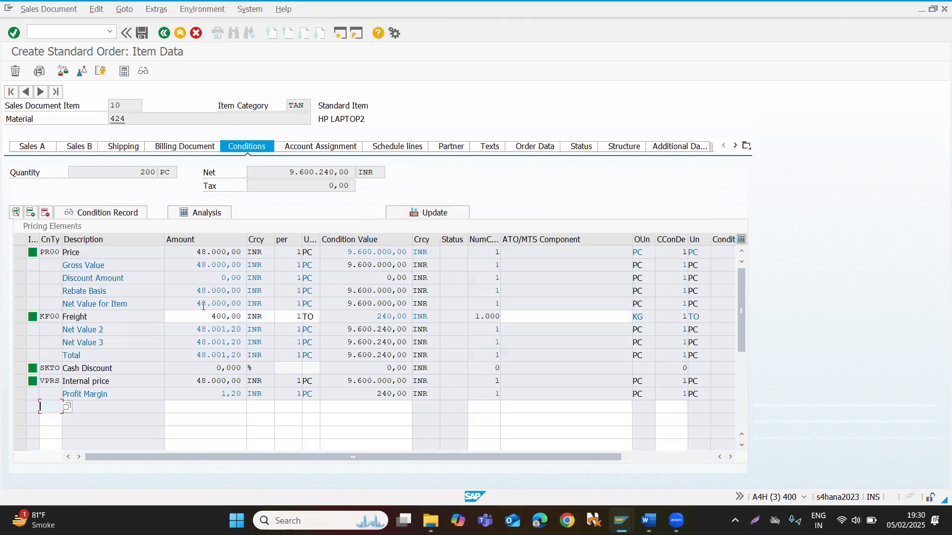
pyautogui.click(163, 34)
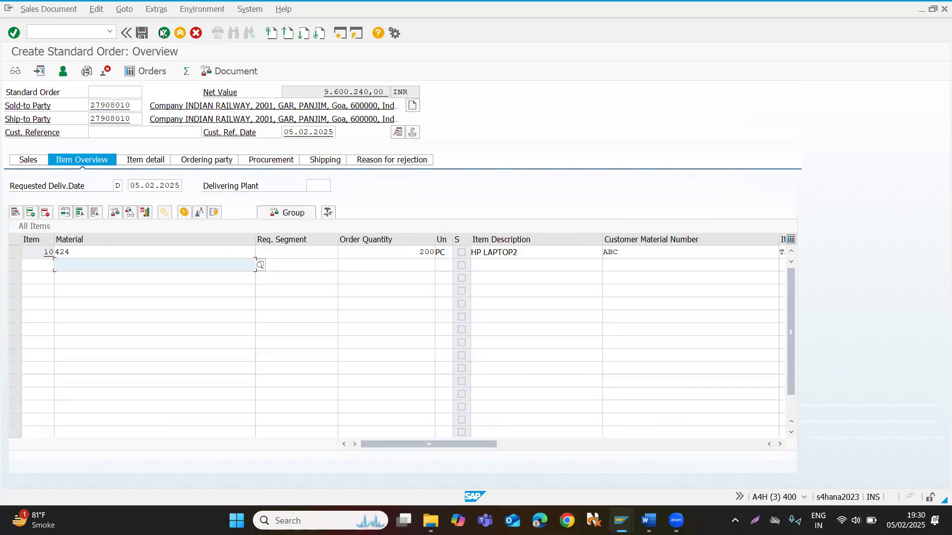
pyautogui.doubleClick(136, 252)
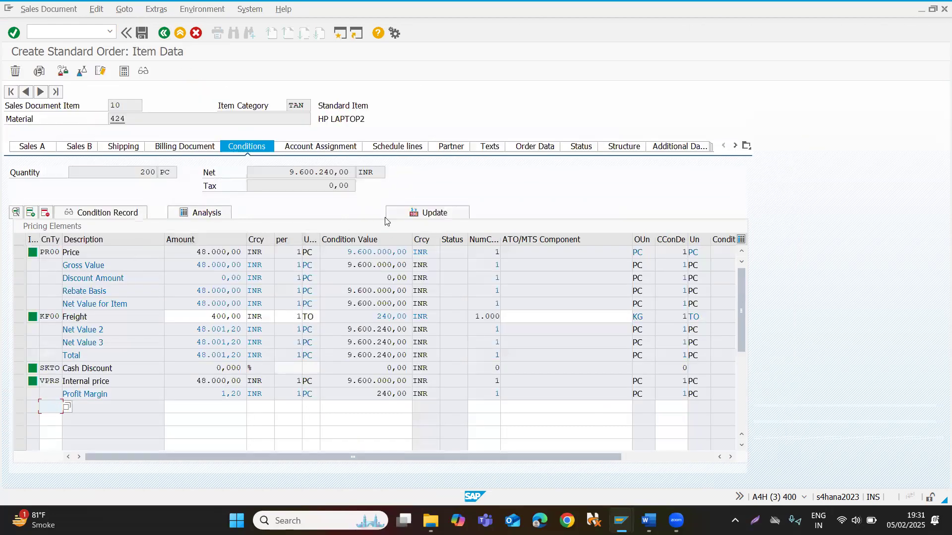
pyautogui.click(414, 210)
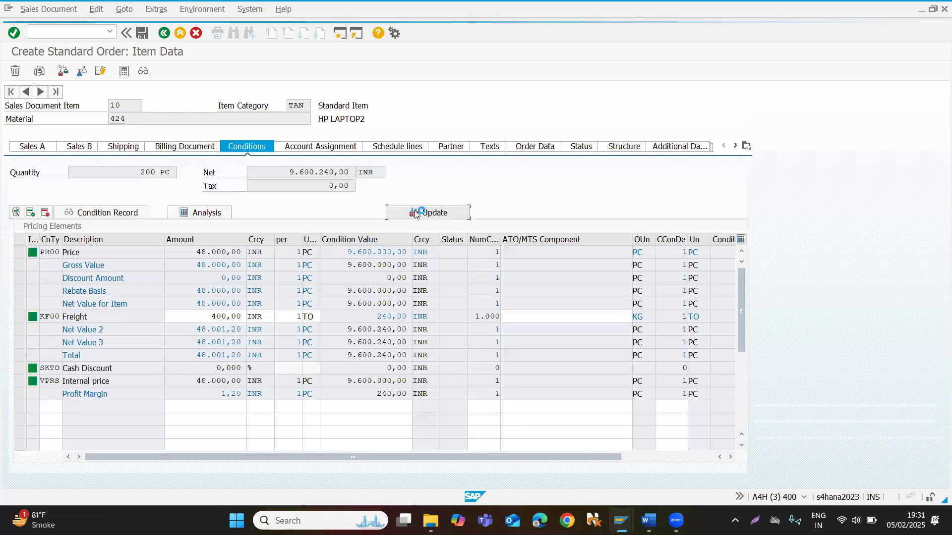
pyautogui.doubleClick(481, 226)
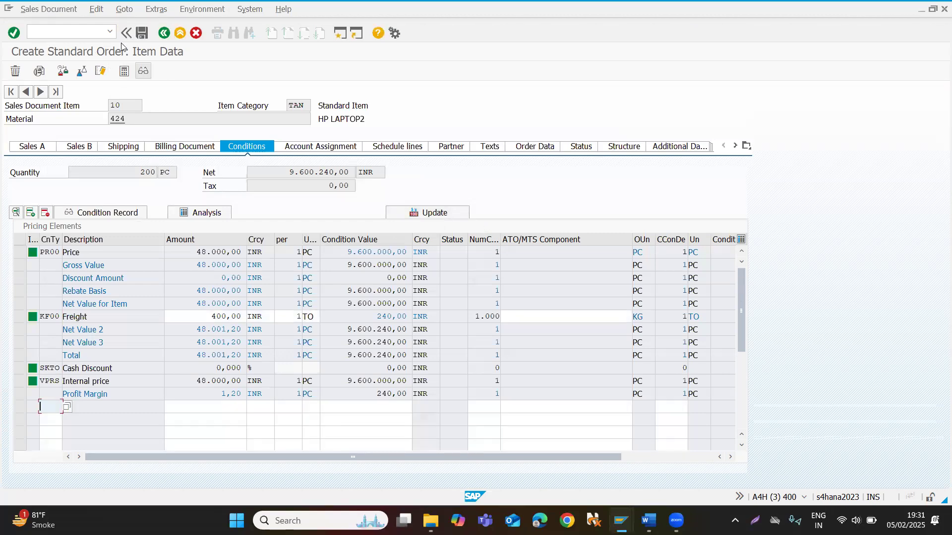
# Abandon the current order and start a new OR standard order in transaction VA01 with the proposed organizational data.
pyautogui.click(70, 29)
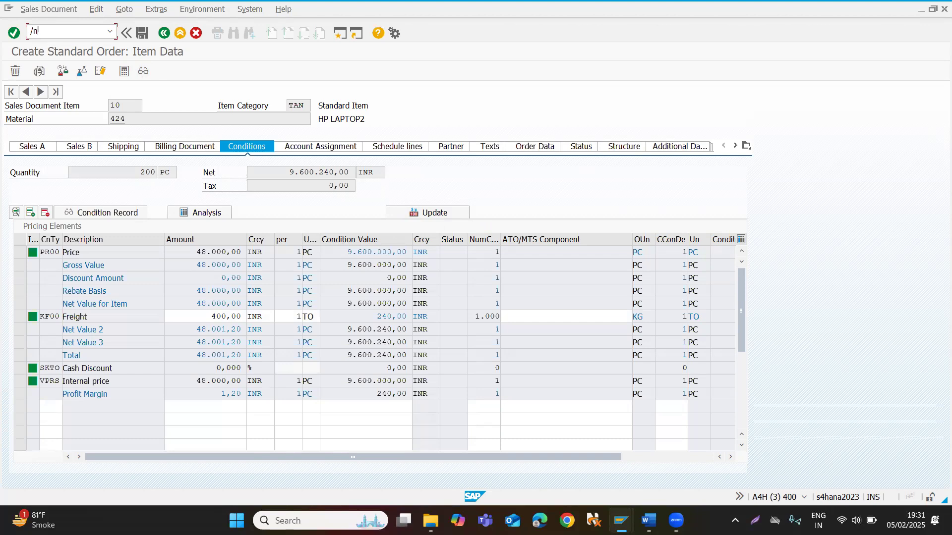
pyautogui.write('/nva01')
pyautogui.press('Return')
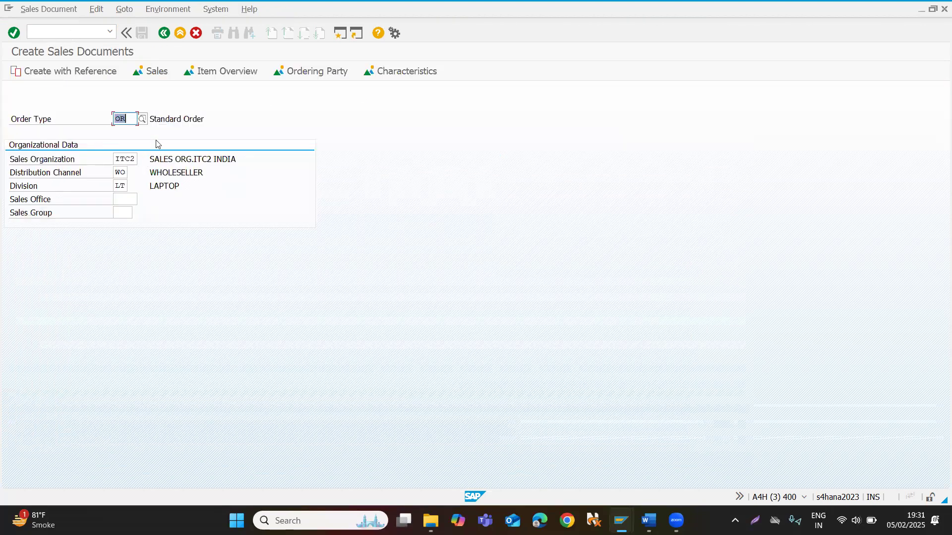
pyautogui.press('Return')
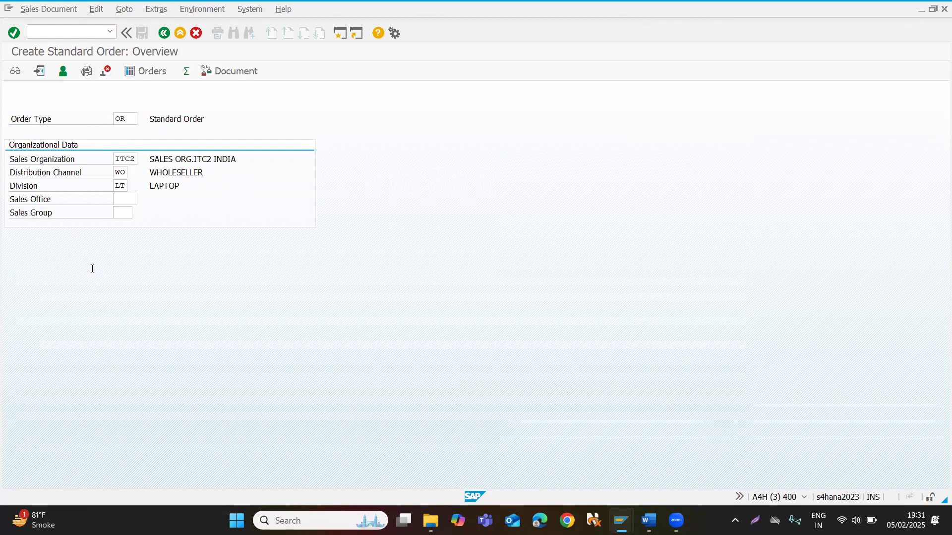
# Fill in the sold-to party's customer number and add material 424 with an order quantity of 20.
pyautogui.press('space')
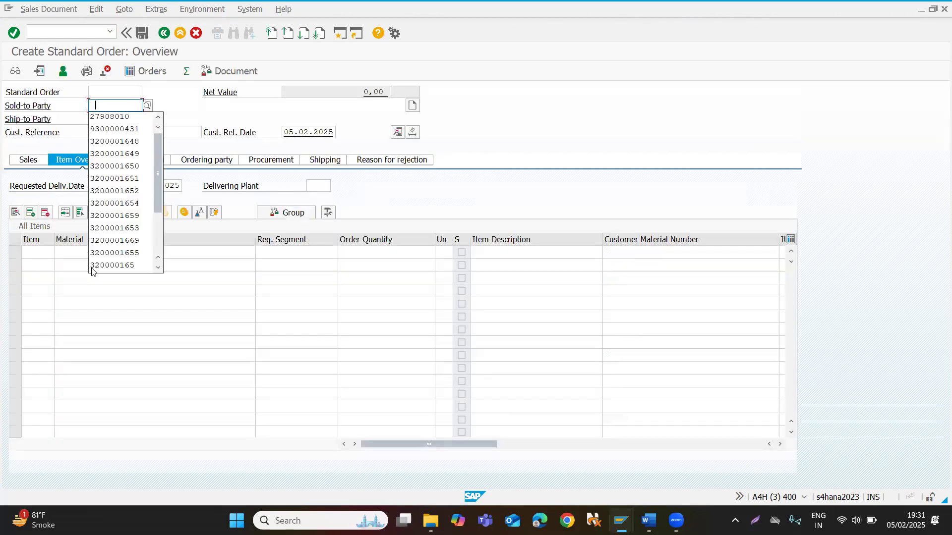
pyautogui.click(127, 116)
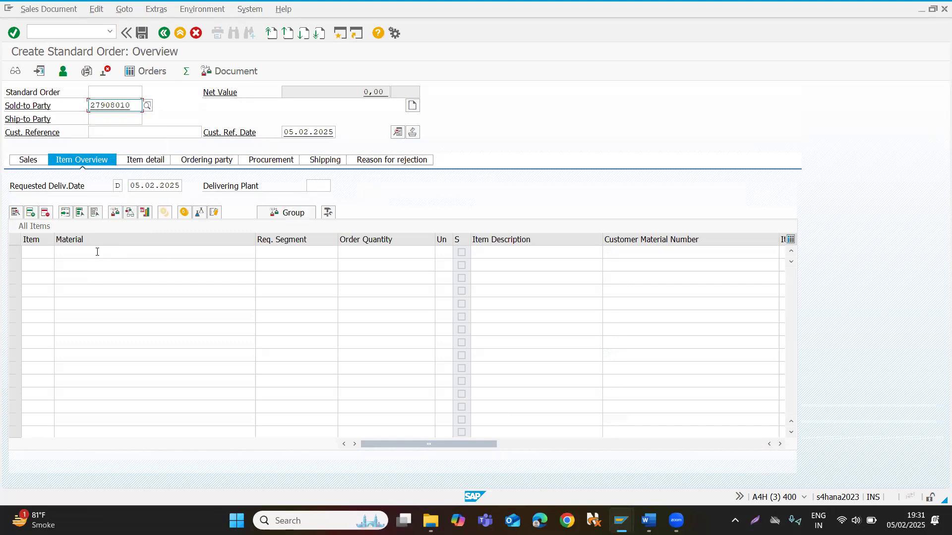
pyautogui.click(97, 252)
pyautogui.write('424')
pyautogui.press('Tab')
pyautogui.press('Tab')
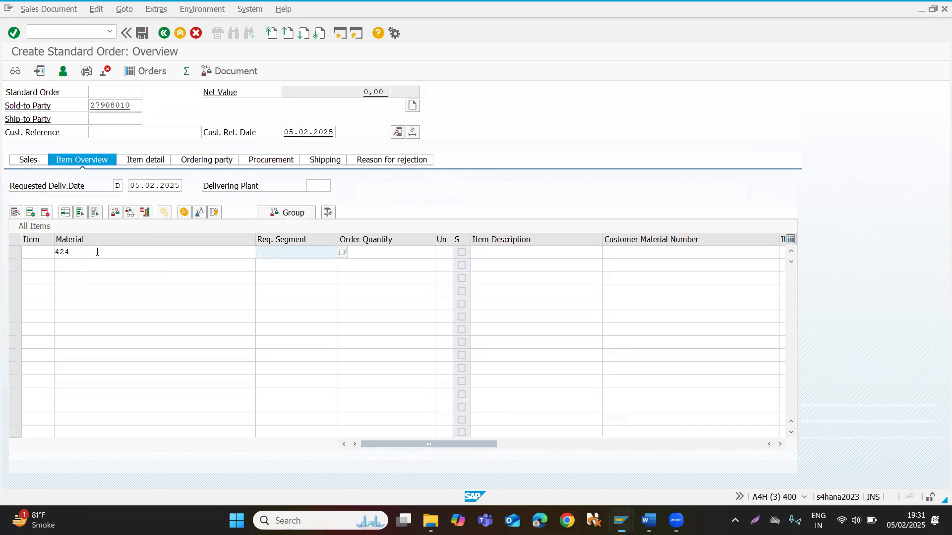
pyautogui.write('2')
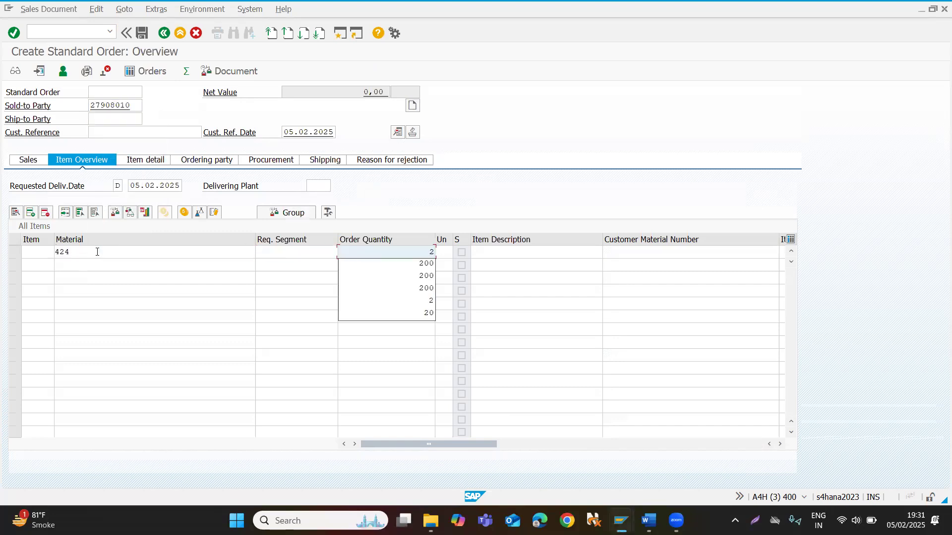
pyautogui.write('0')
pyautogui.press('Return')
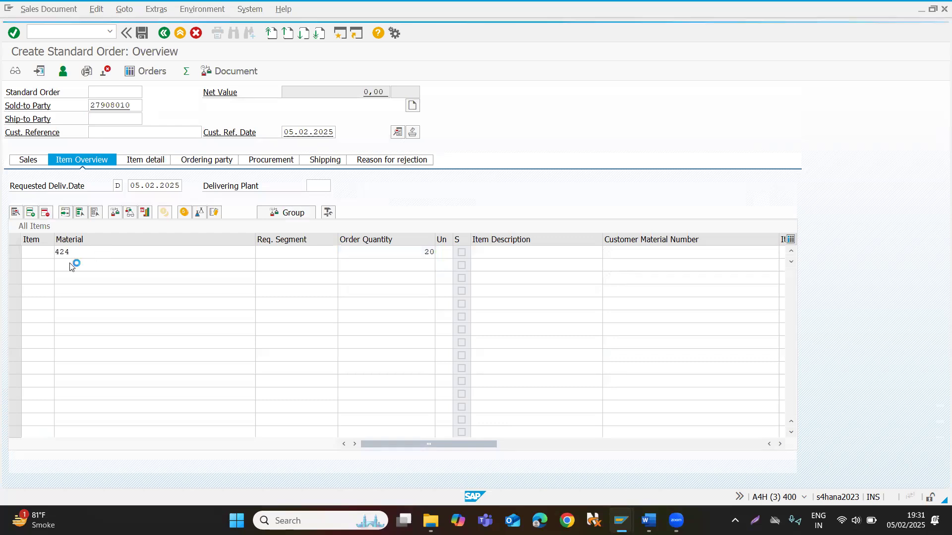
# Examine the pricing conditions of the material 424 item, particularly the PR00 amount, and return to the order overview.
pyautogui.doubleClick(83, 255)
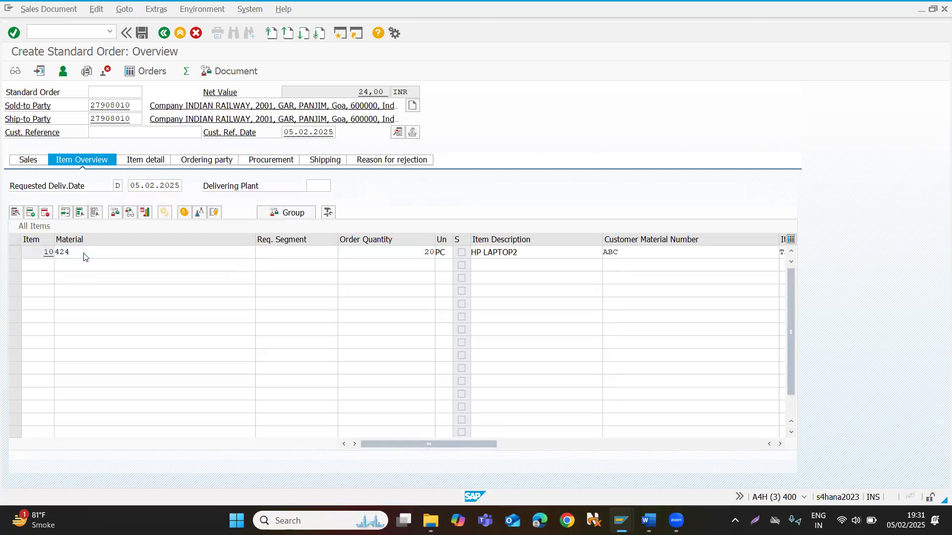
pyautogui.click(245, 150)
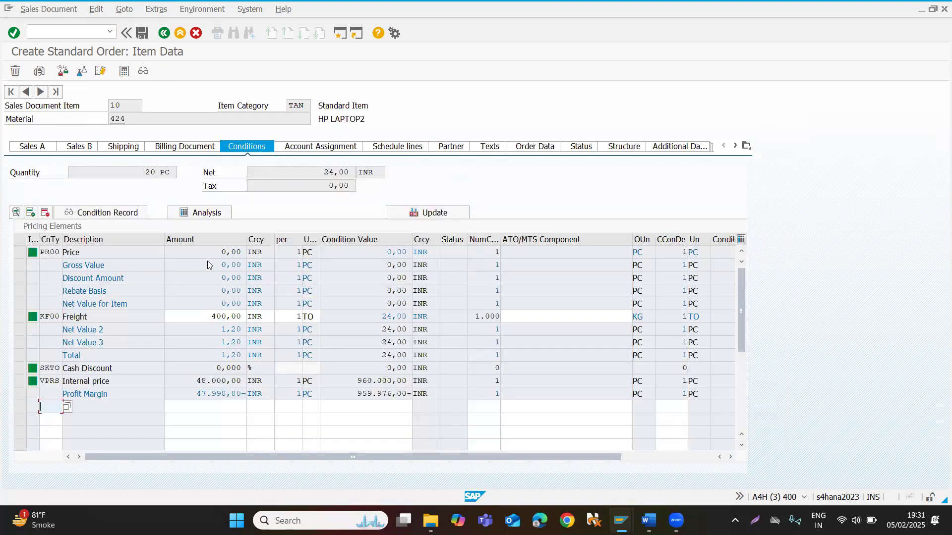
pyautogui.moveTo(210, 256); pyautogui.dragTo(257, 258)
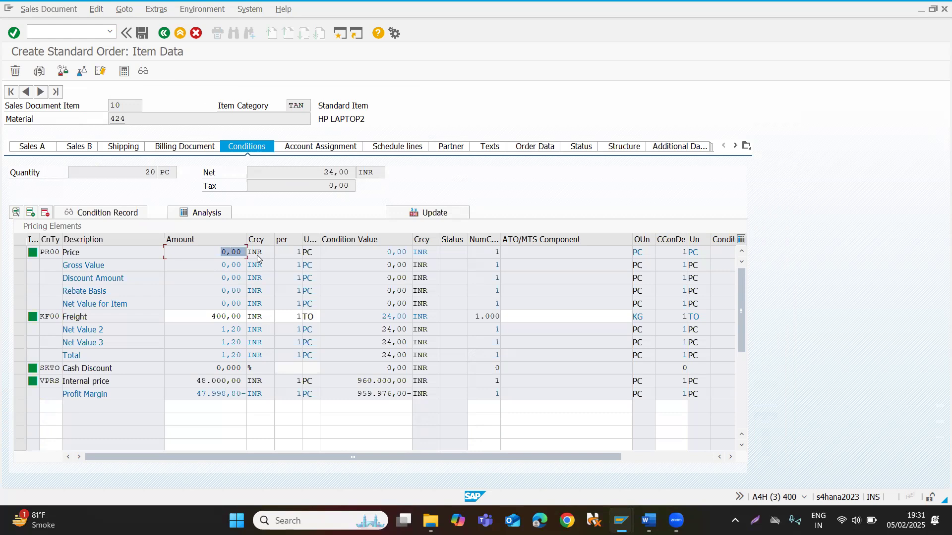
pyautogui.click(62, 36)
pyautogui.click(164, 32)
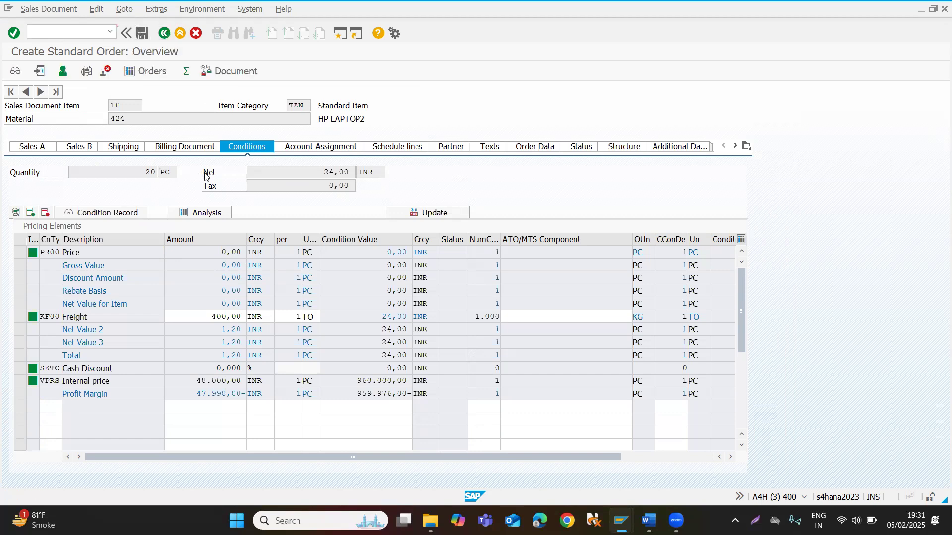
# Set the order quantity of material 424 to 100 and display the item's pricing conditions.
pyautogui.moveTo(379, 251); pyautogui.dragTo(447, 255)
pyautogui.write('100')
pyautogui.press('Return')
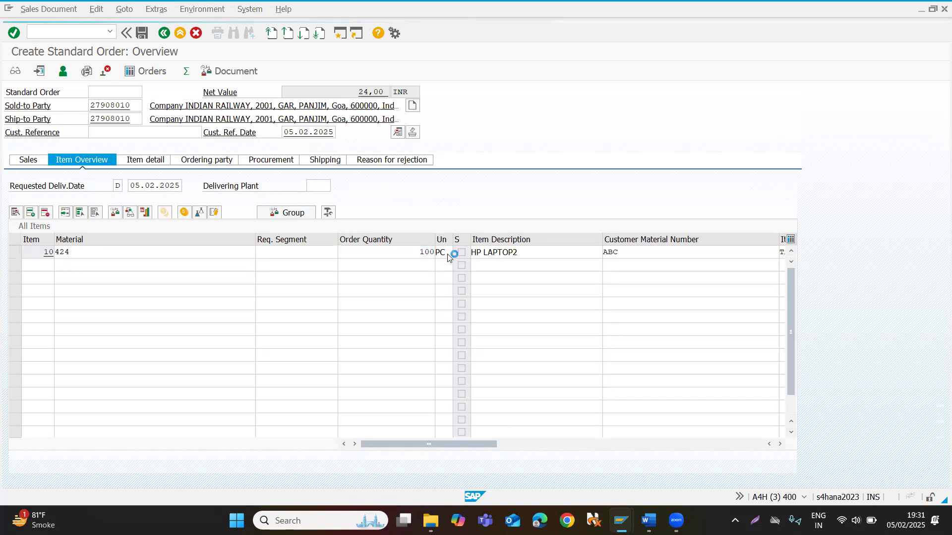
pyautogui.doubleClick(144, 252)
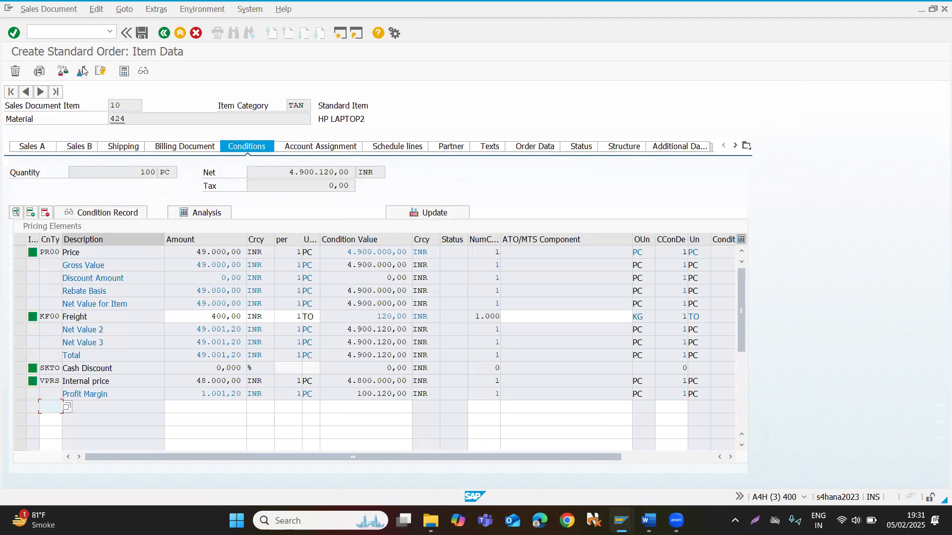
# Compare the control data and manual entry settings of condition types PR00 and K004 in the other sessions.
pyautogui.hotkey('alt', 'Tab')
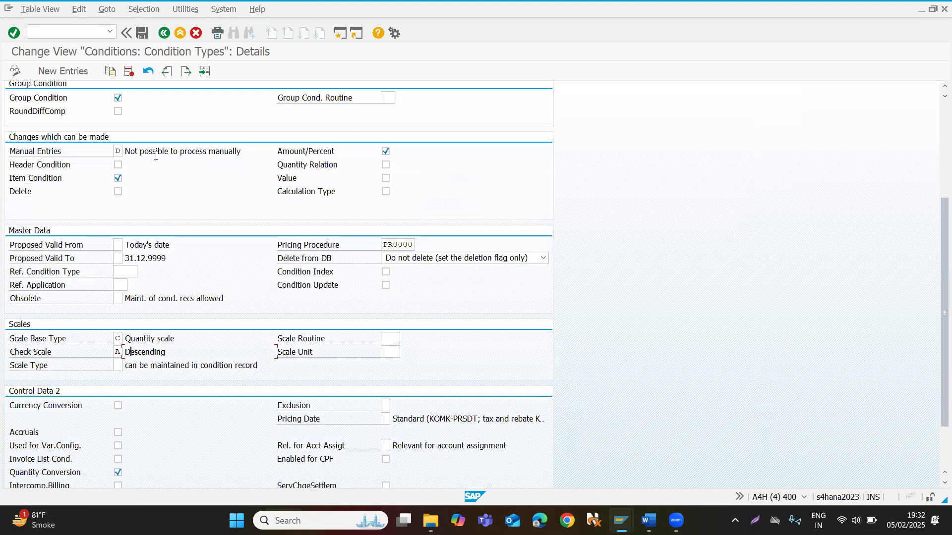
pyautogui.scroll(5, 156, 155)
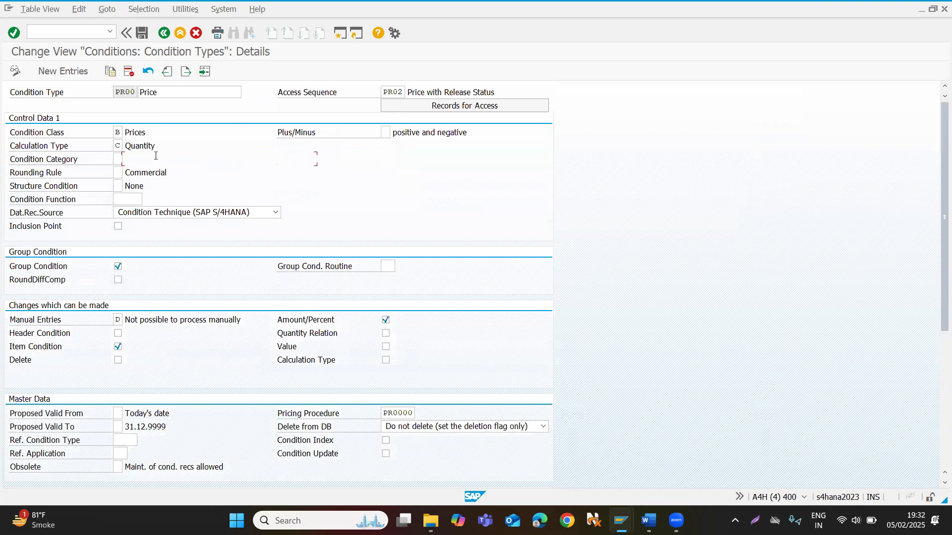
pyautogui.hotkey('alt', 'Tab')
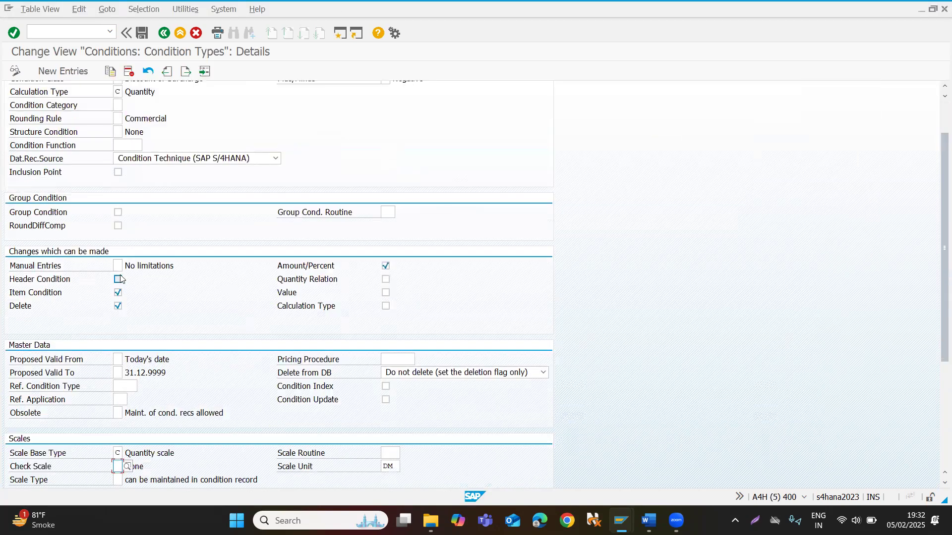
pyautogui.scroll(2, 152, 320)
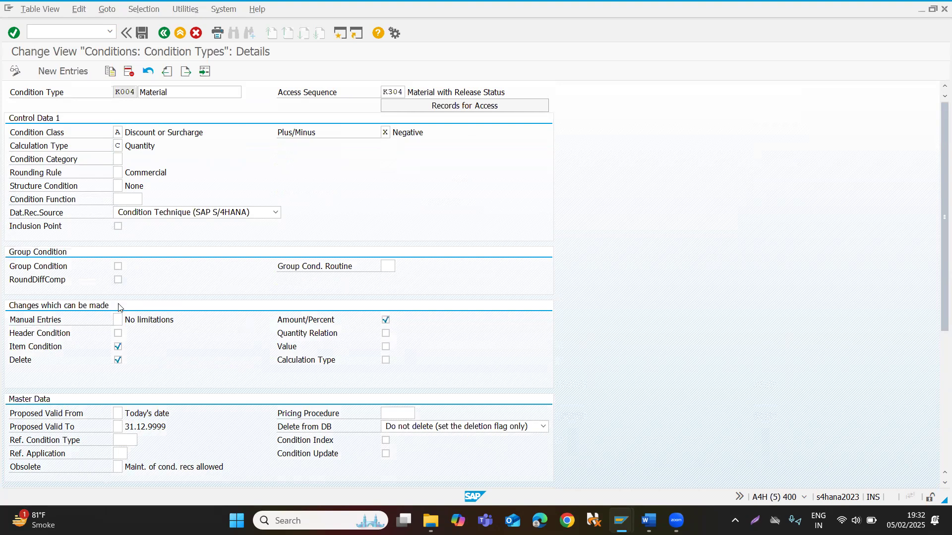
# Set Manual Entries of condition type K004 to D (Not possible to process manually), save it and leave the condition type maintenance.
pyautogui.click(118, 319)
pyautogui.click(128, 320)
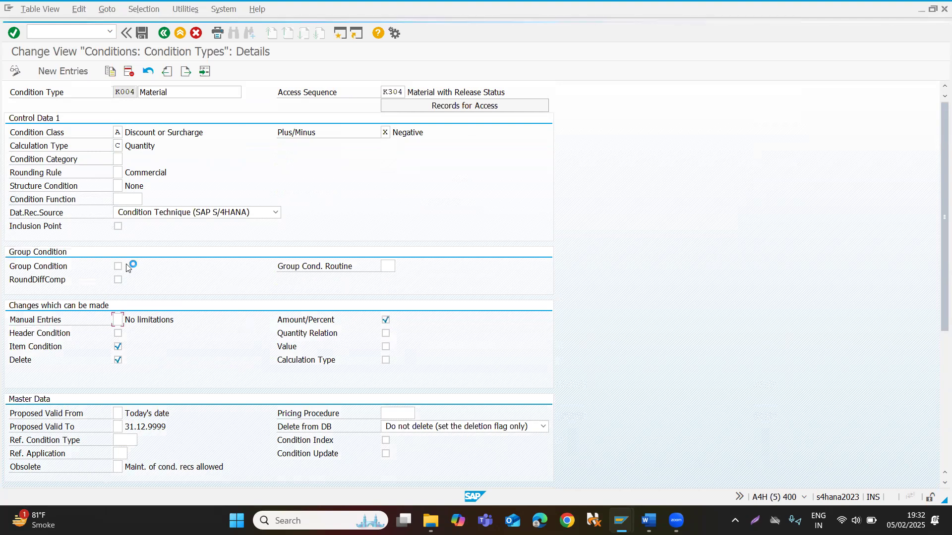
pyautogui.doubleClick(127, 176)
pyautogui.click(142, 33)
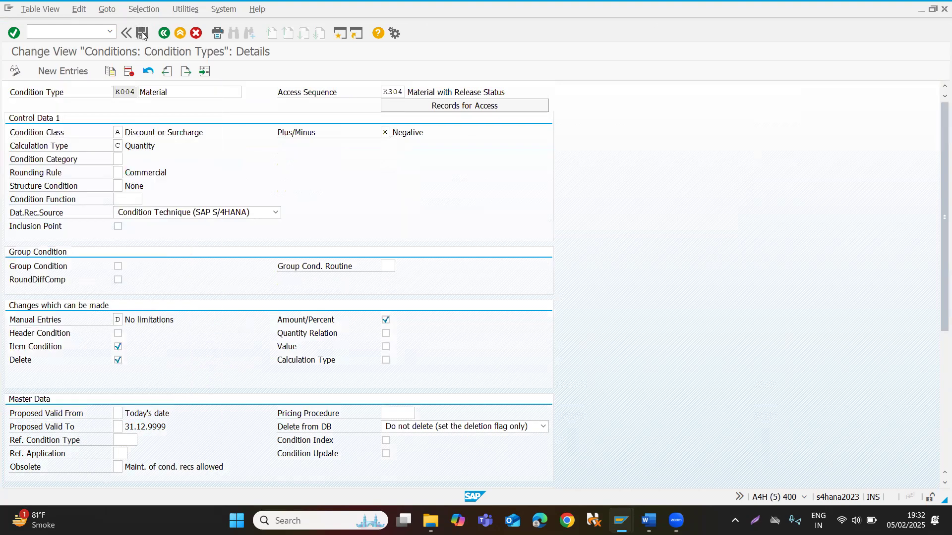
pyautogui.click(194, 201)
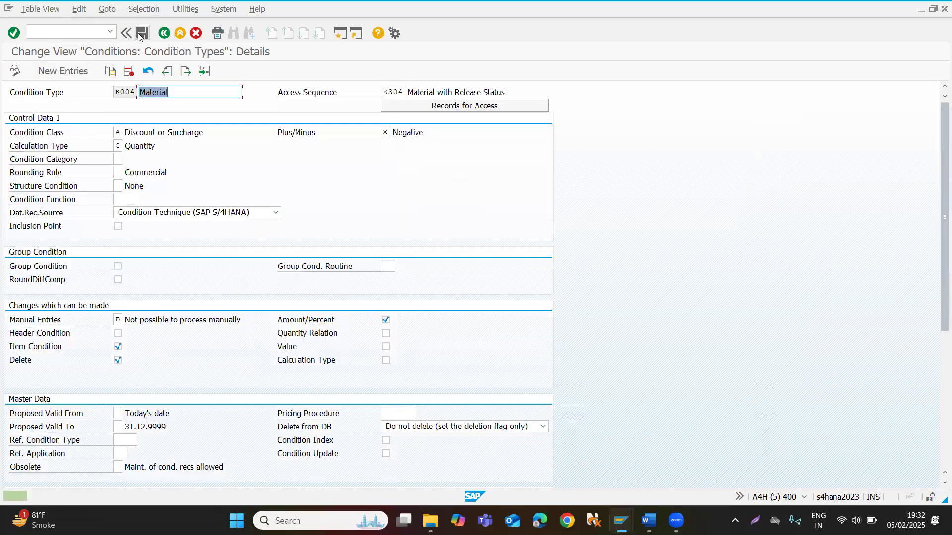
pyautogui.click(158, 35)
pyautogui.click(158, 36)
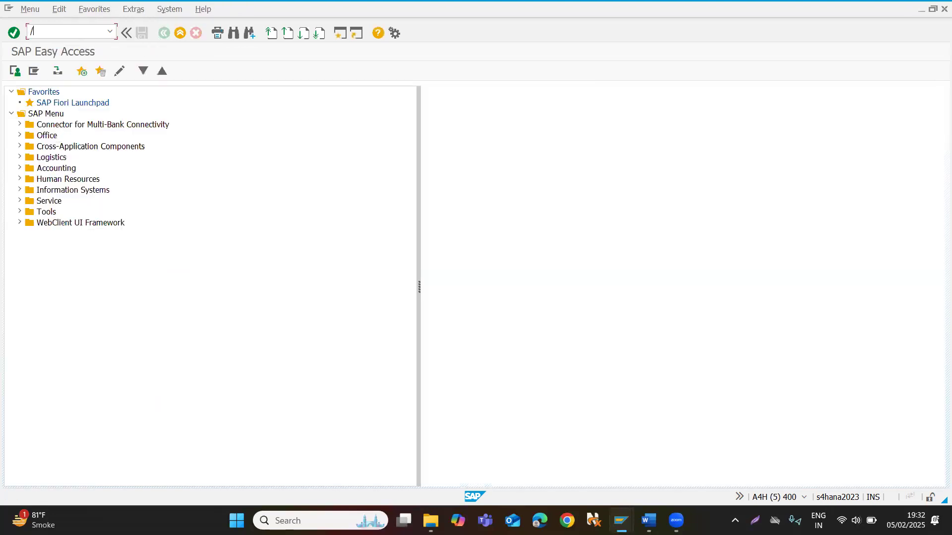
# Open pricing procedure maintenance with transaction V/08 and position the procedure list at RVAA01.
pyautogui.write('/nv/08')
pyautogui.press('Return')
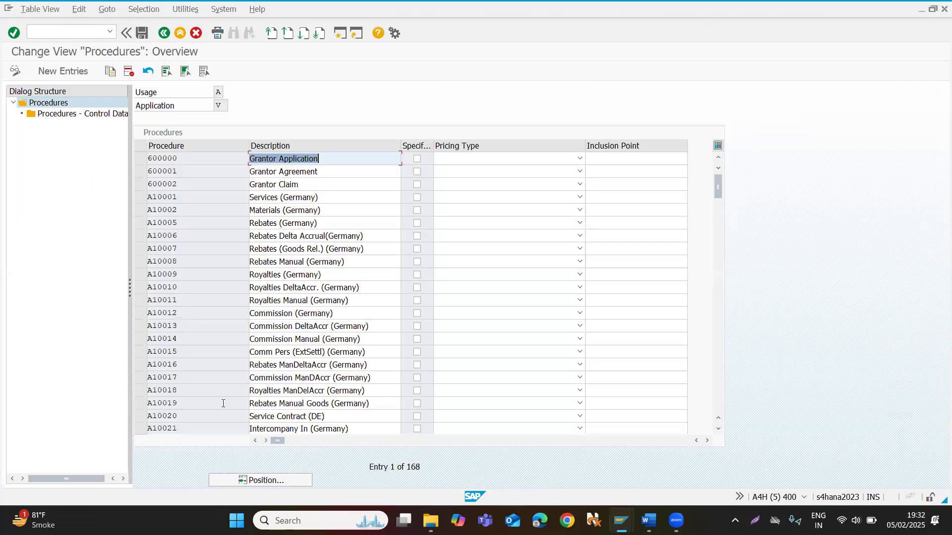
pyautogui.click(260, 480)
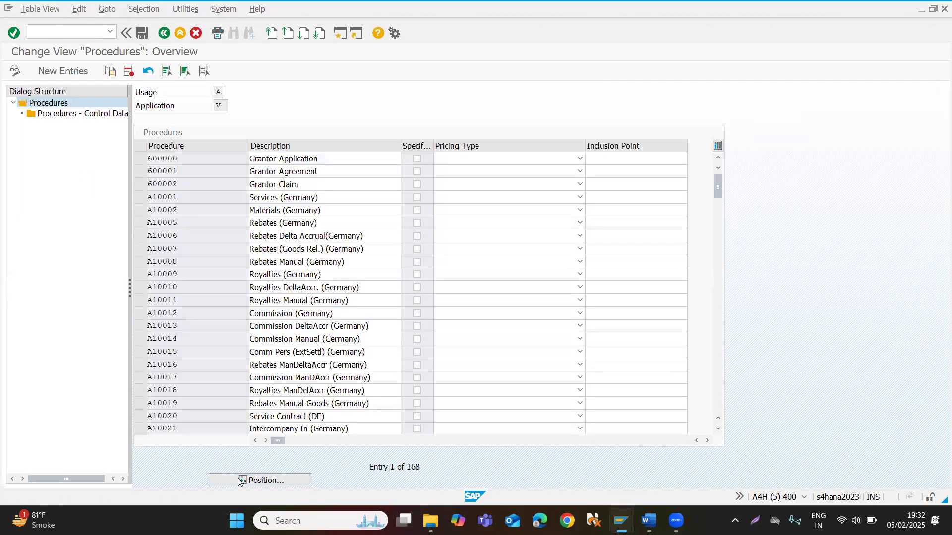
pyautogui.write('rvaa01')
pyautogui.press('Return')
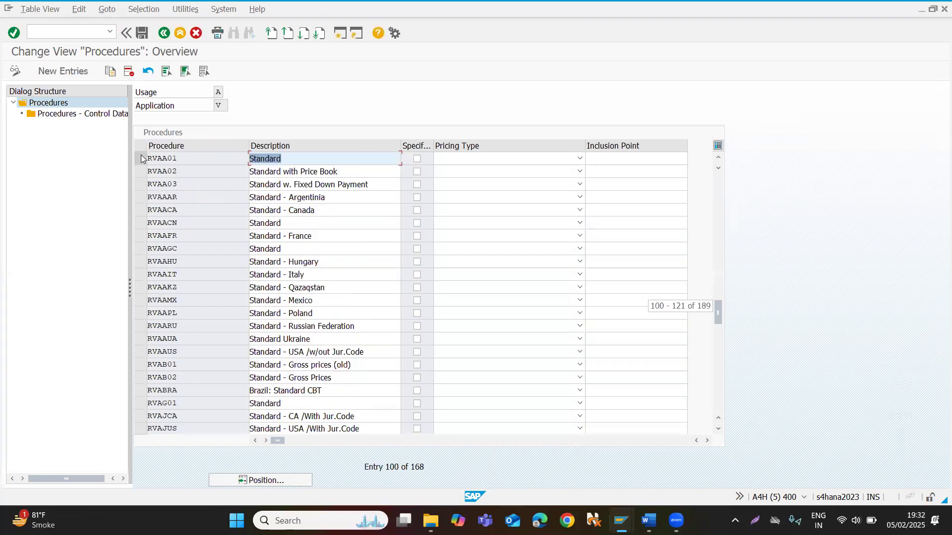
# Display the control data of pricing procedure RVAA01 and locate the K004 condition type entry.
pyautogui.click(142, 162)
pyautogui.doubleClick(79, 113)
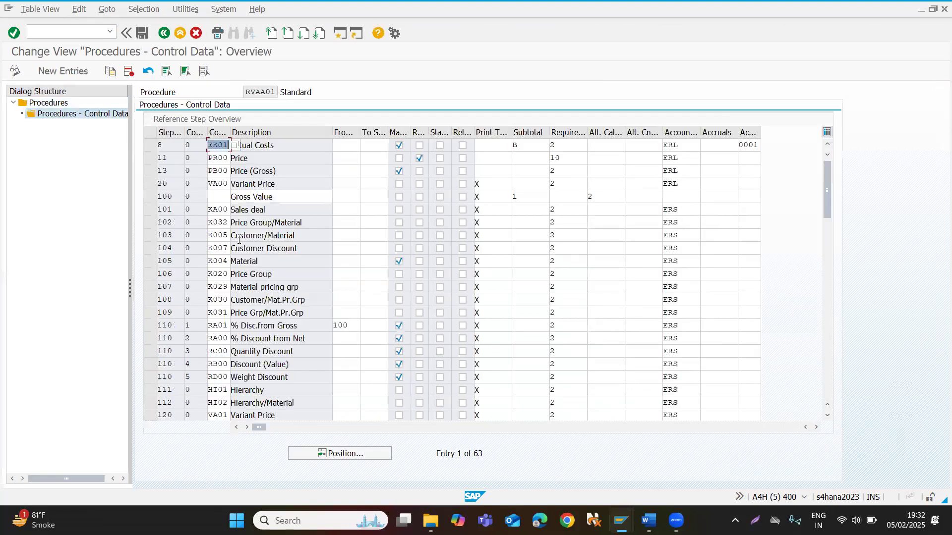
pyautogui.click(222, 261)
# In the sales order session, manually add condition type K004 with amount 20 to the material 424 item's pricing conditions.
pyautogui.hotkey('alt', 'Tab')
pyautogui.hotkey('alt', 'Tab')
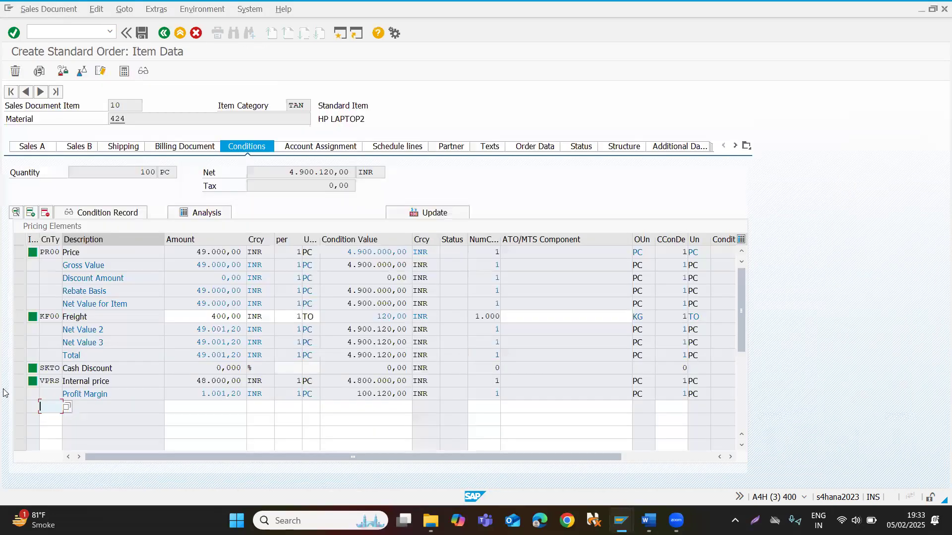
pyautogui.write('k004')
pyautogui.press('Tab')
pyautogui.write('20')
pyautogui.press('Return')
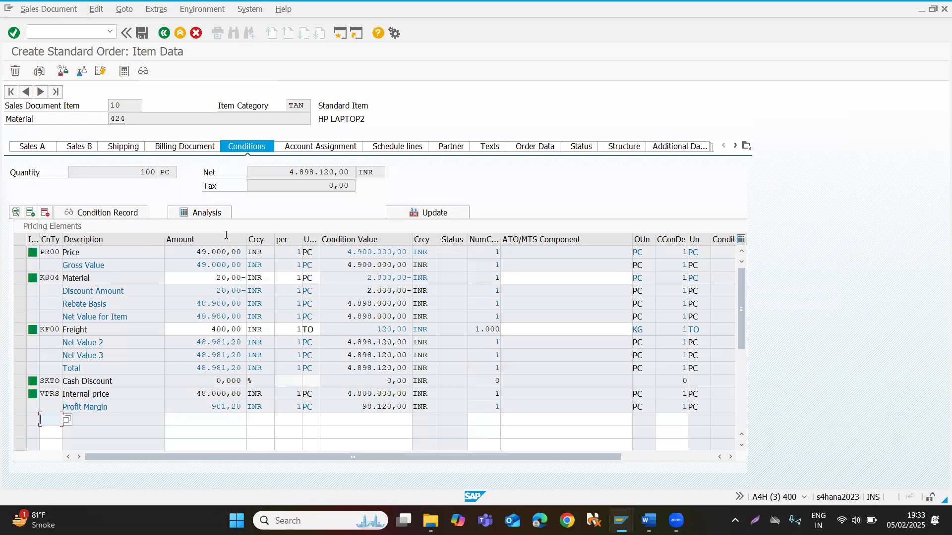
pyautogui.doubleClick(218, 278)
pyautogui.moveTo(242, 284); pyautogui.dragTo(248, 279)
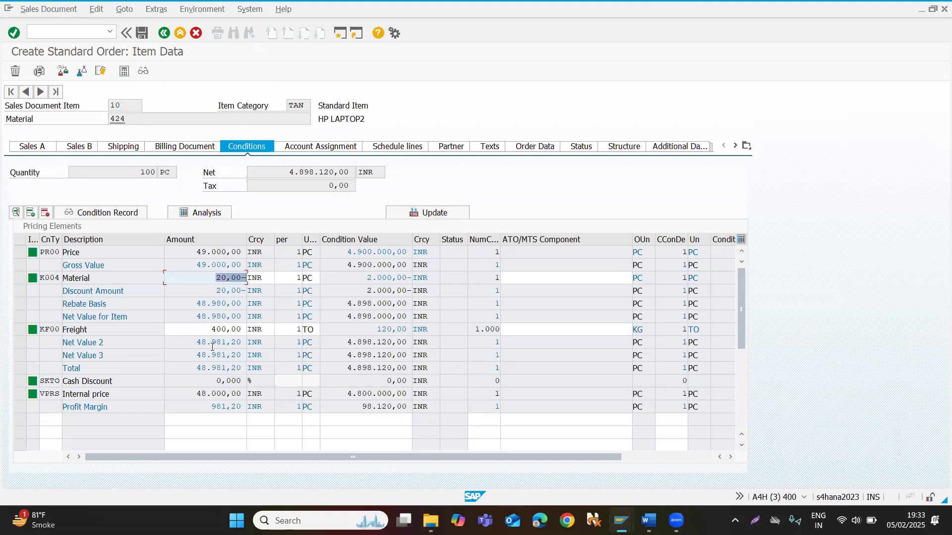
# Check the manual setting of K004 in the RVAA01 control data and return to the sales order session.
pyautogui.hotkey('alt', 'Tab')
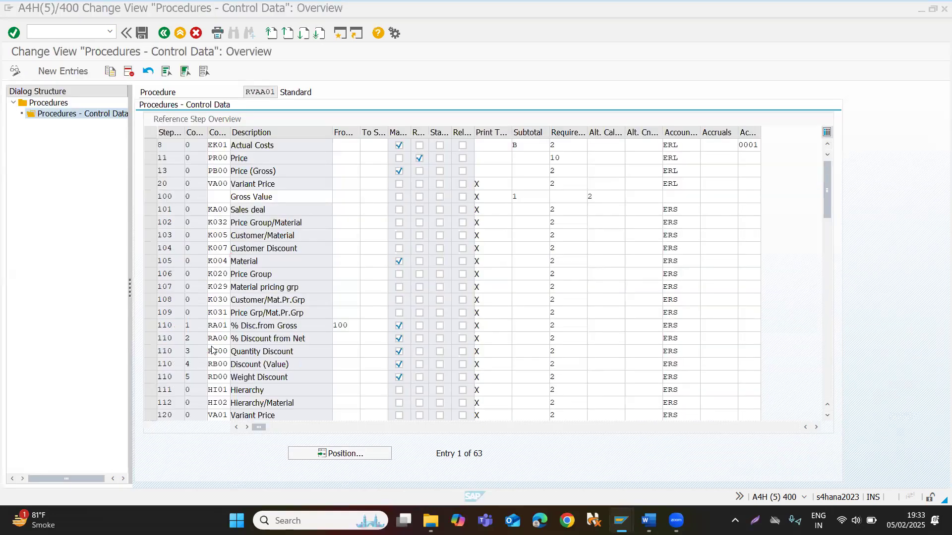
pyautogui.click(398, 261)
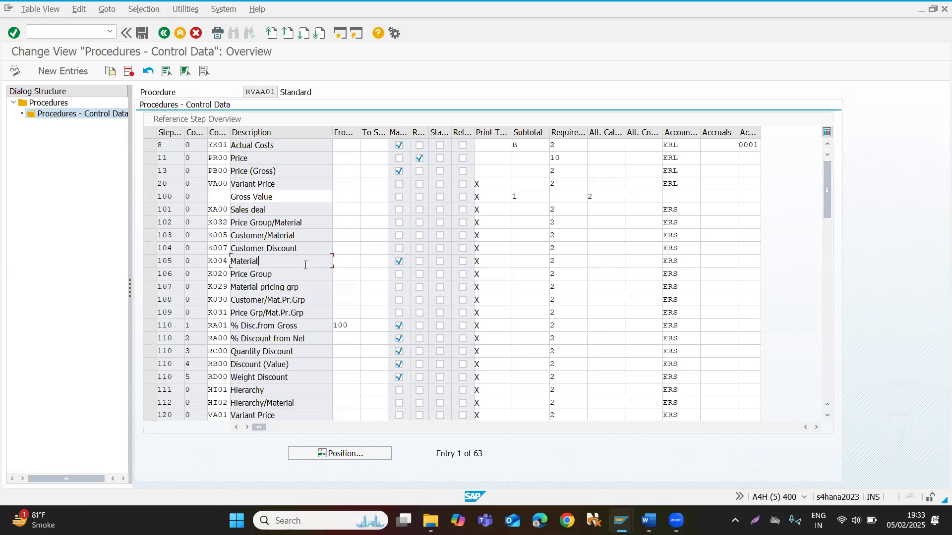
pyautogui.hotkey('alt', 'Tab')
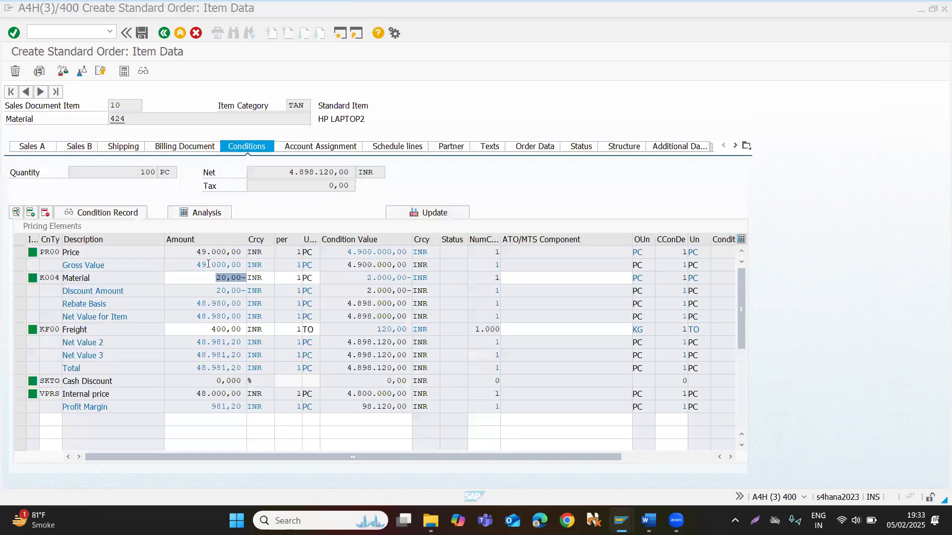
# Set the order quantity of material 424 to 10 and examine the K004 amount in the item's pricing conditions.
pyautogui.click(161, 32)
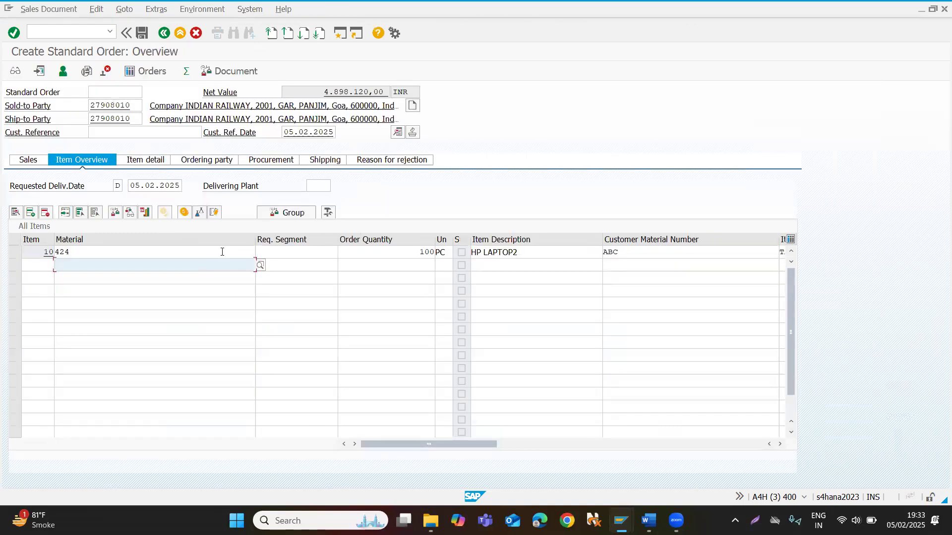
pyautogui.click(389, 253)
pyautogui.write('10')
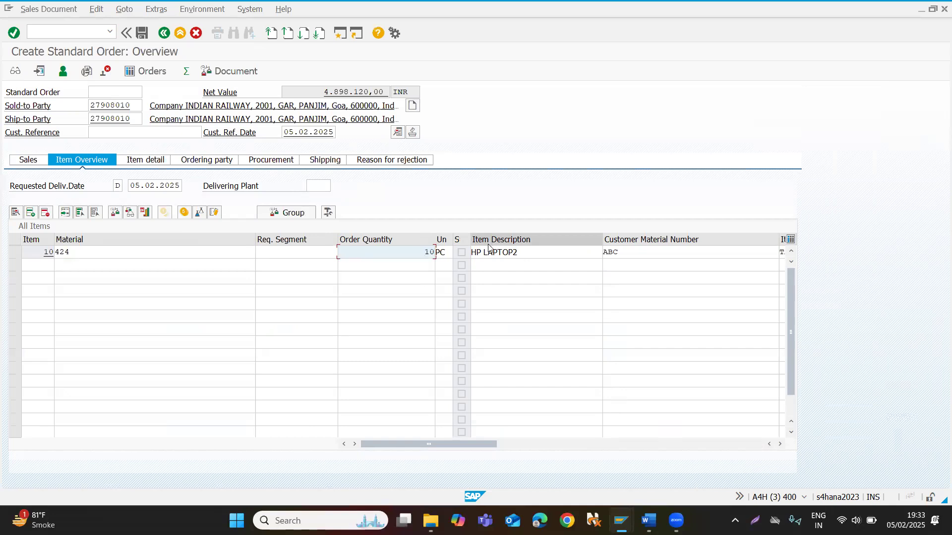
pyautogui.press('Return')
pyautogui.doubleClick(113, 251)
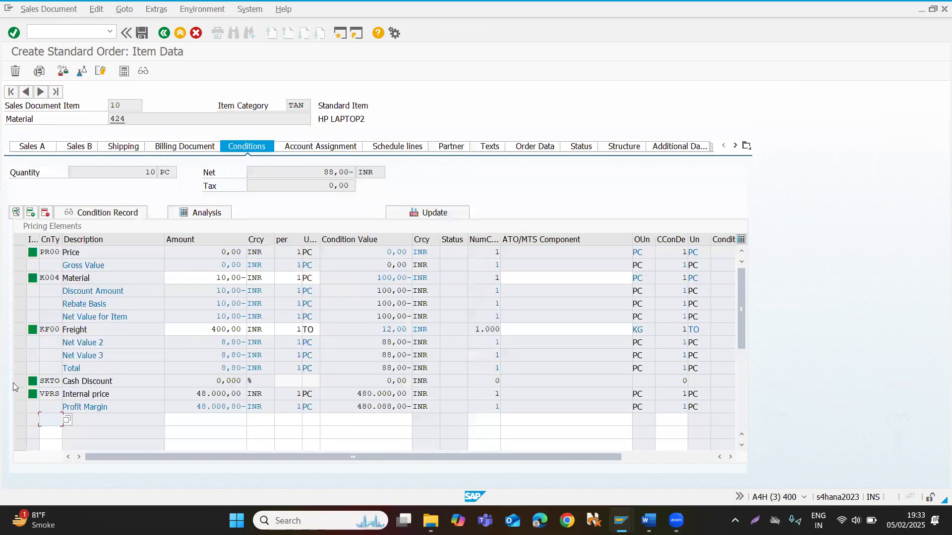
pyautogui.moveTo(216, 277); pyautogui.dragTo(247, 285)
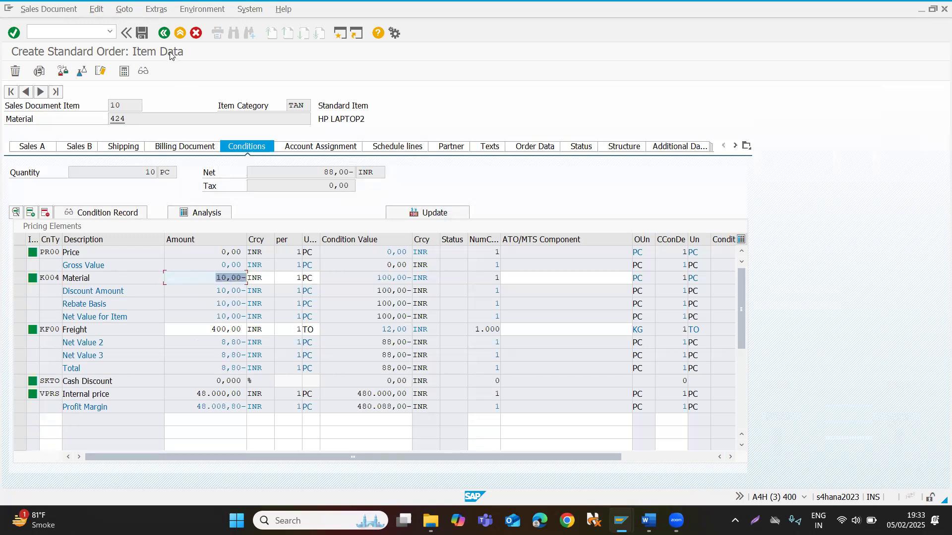
# Set the order quantity of material 424 to 1 and examine the item's K004 condition amount and currency.
pyautogui.click(164, 33)
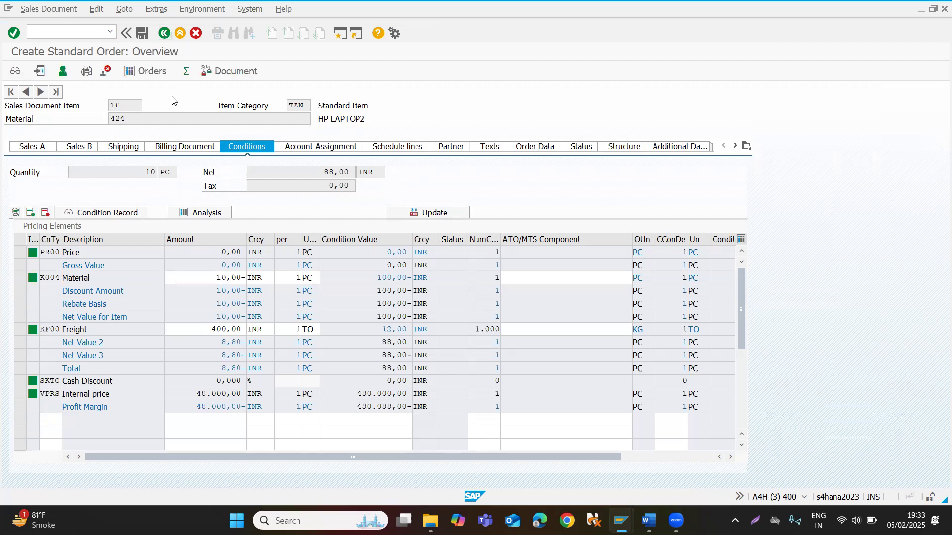
pyautogui.click(403, 253)
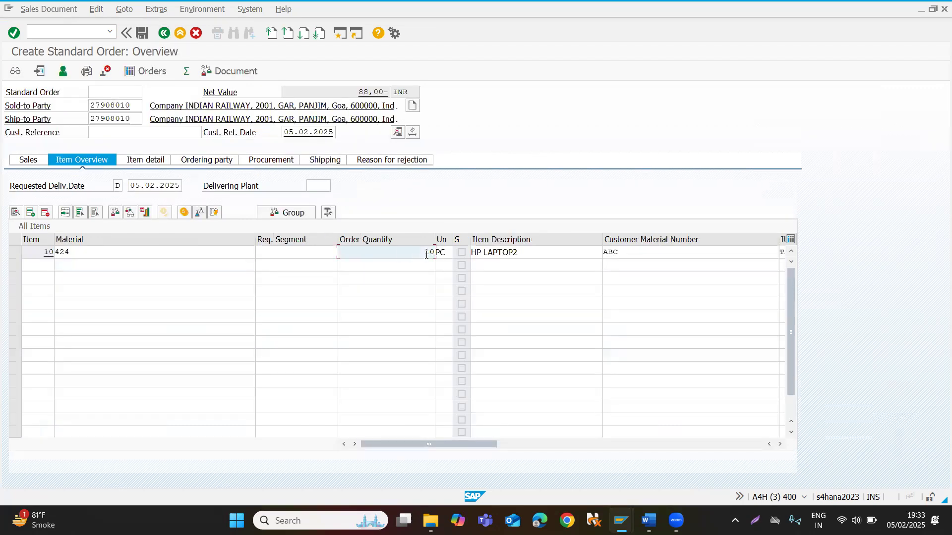
pyautogui.moveTo(425, 252); pyautogui.dragTo(491, 251)
pyautogui.write('1')
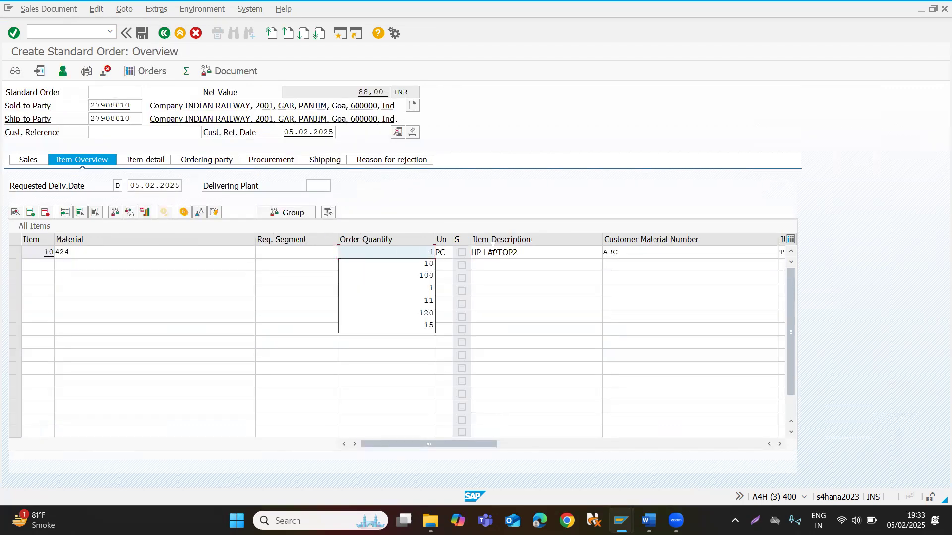
pyautogui.press('Return')
pyautogui.doubleClick(215, 253)
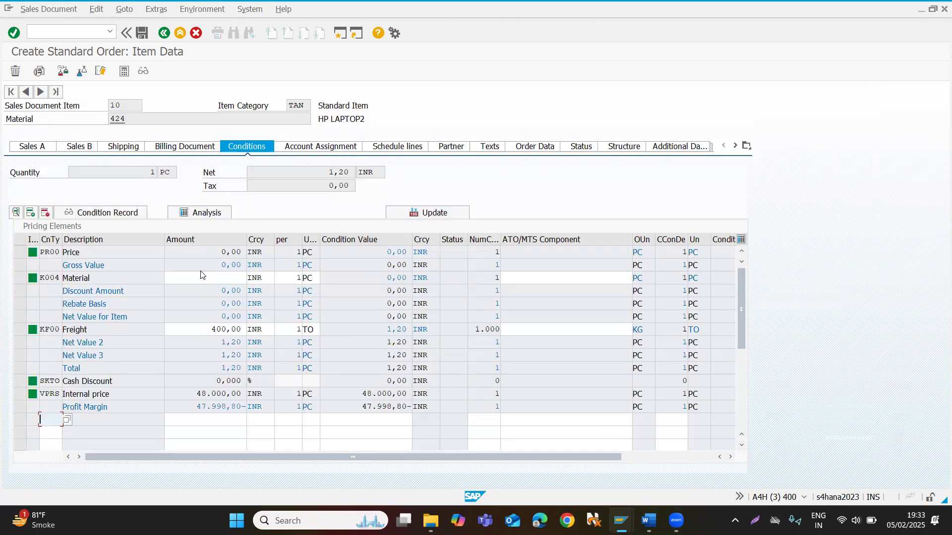
pyautogui.click(203, 278)
pyautogui.click(272, 280)
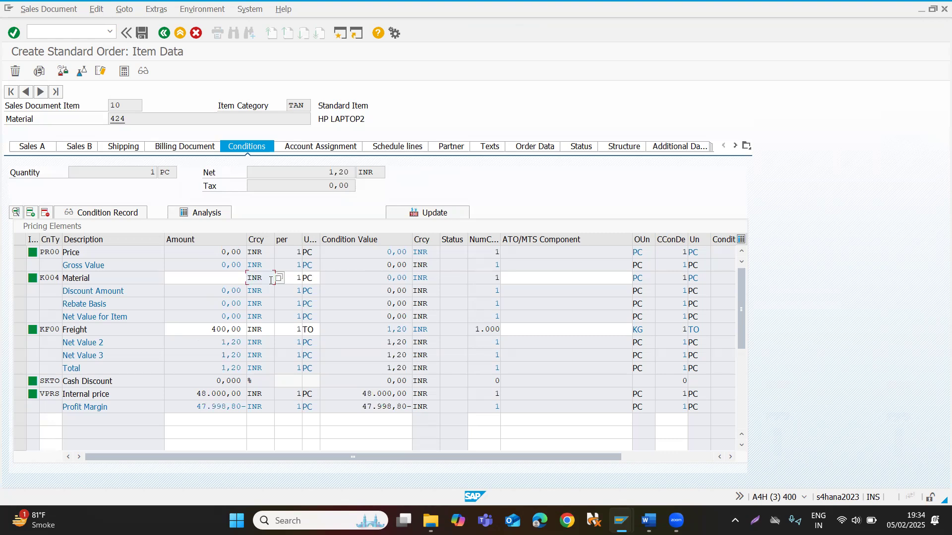
pyautogui.click(204, 280)
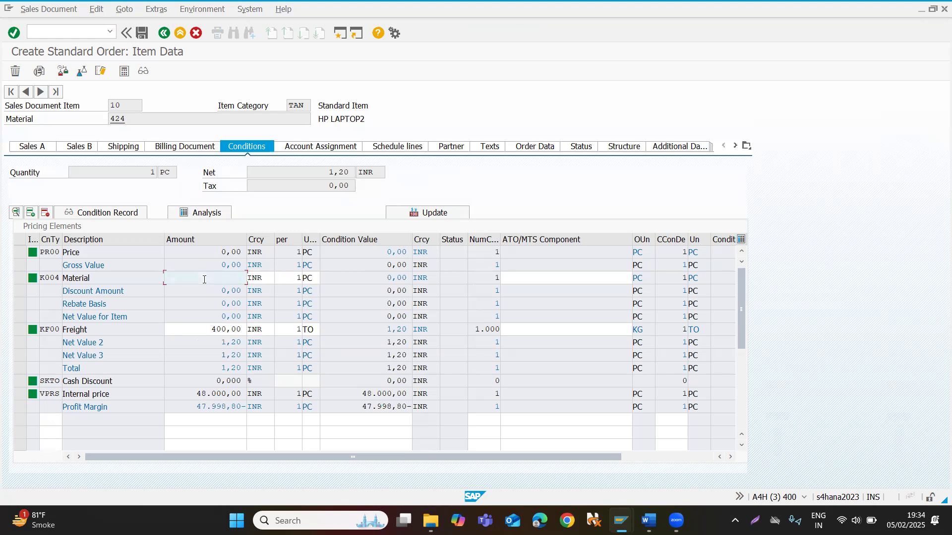
pyautogui.hotkey('alt', 'Tab')
pyautogui.hotkey('alt', 'Tab')
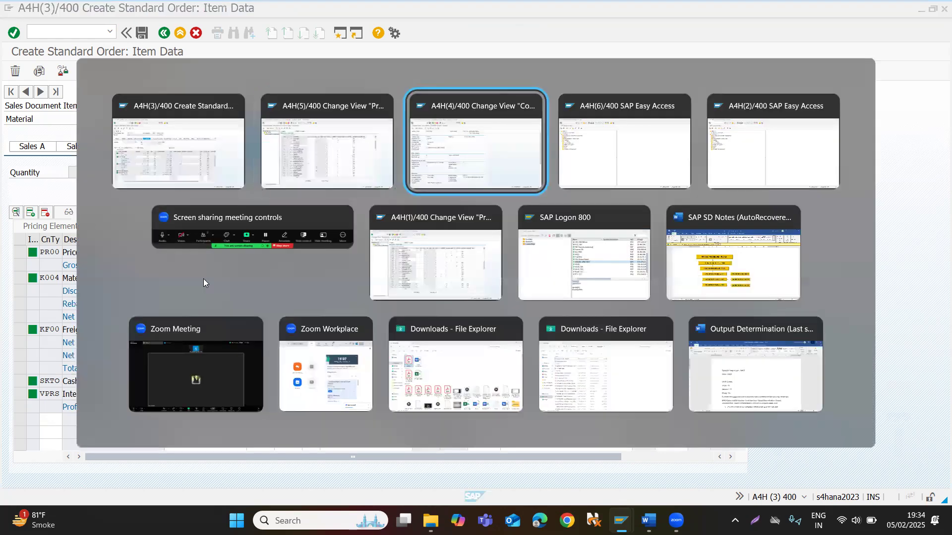
pyautogui.hotkey('alt', 'Tab')
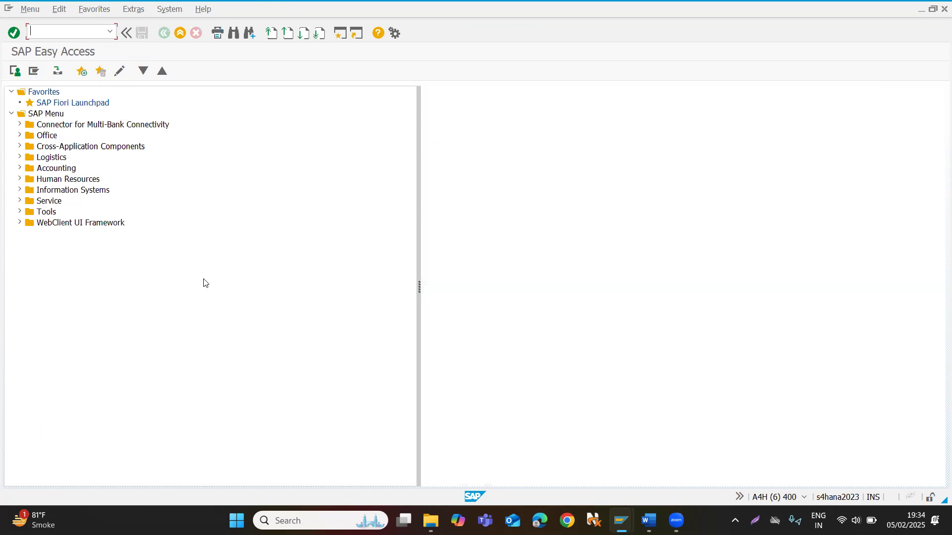
pyautogui.hotkey('alt', 'Tab')
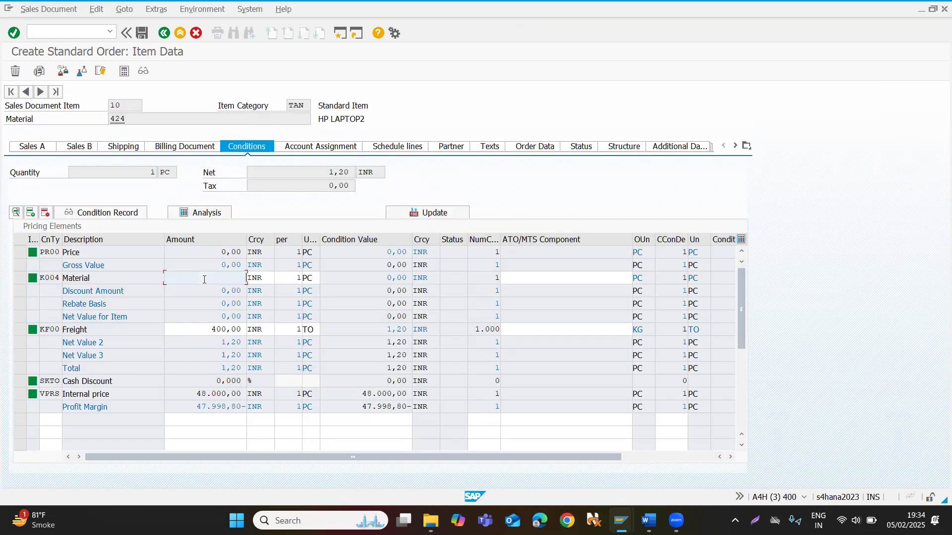
# Set the order quantity of material 424 to 19 and examine the K004 amount in the item's pricing conditions.
pyautogui.click(163, 32)
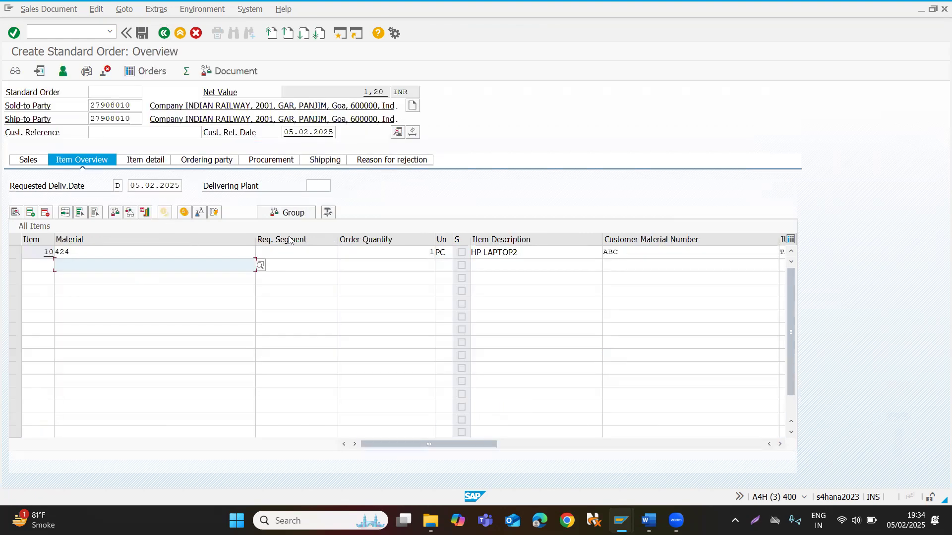
pyautogui.click(381, 252)
pyautogui.write('19')
pyautogui.press('Return')
pyautogui.doubleClick(197, 252)
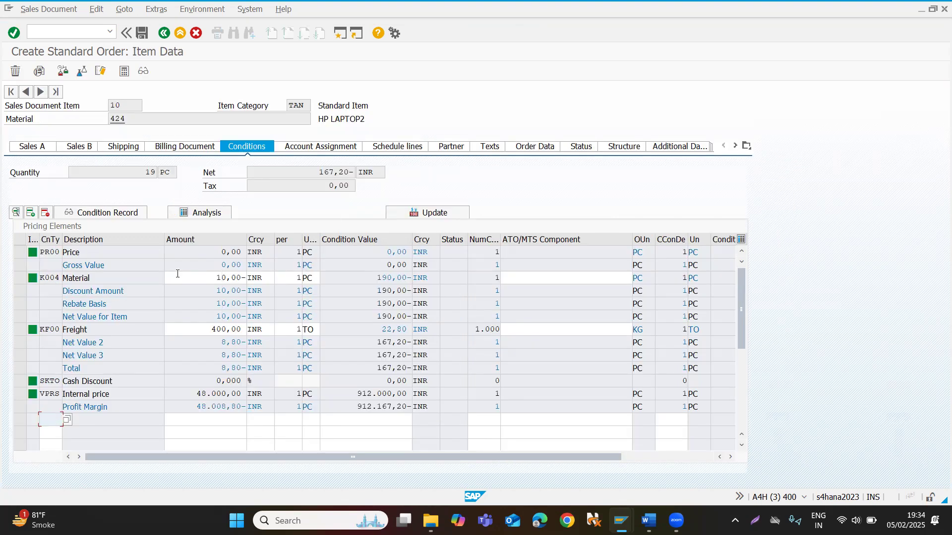
pyautogui.click(203, 279)
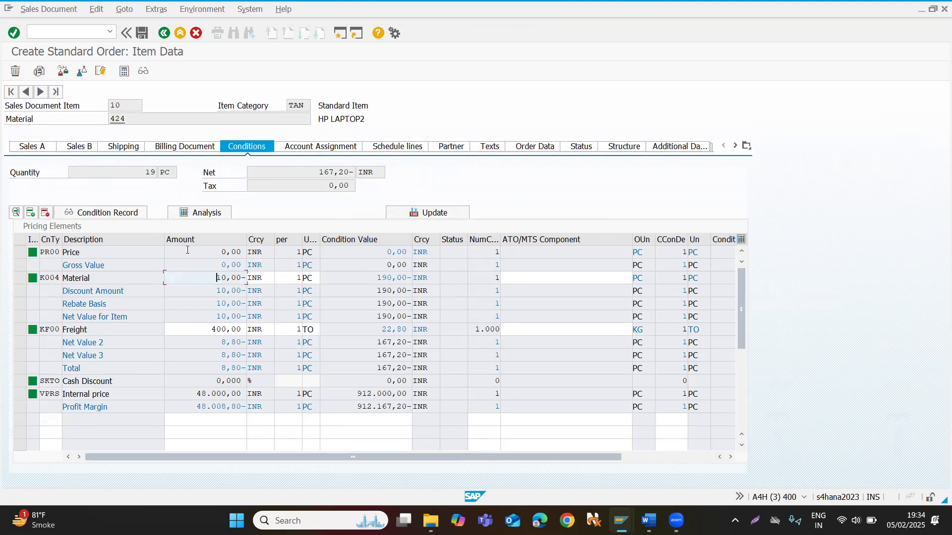
# Back in the order overview, try an order quantity of 19.5 for material 424 and replace it with 1.
pyautogui.click(163, 33)
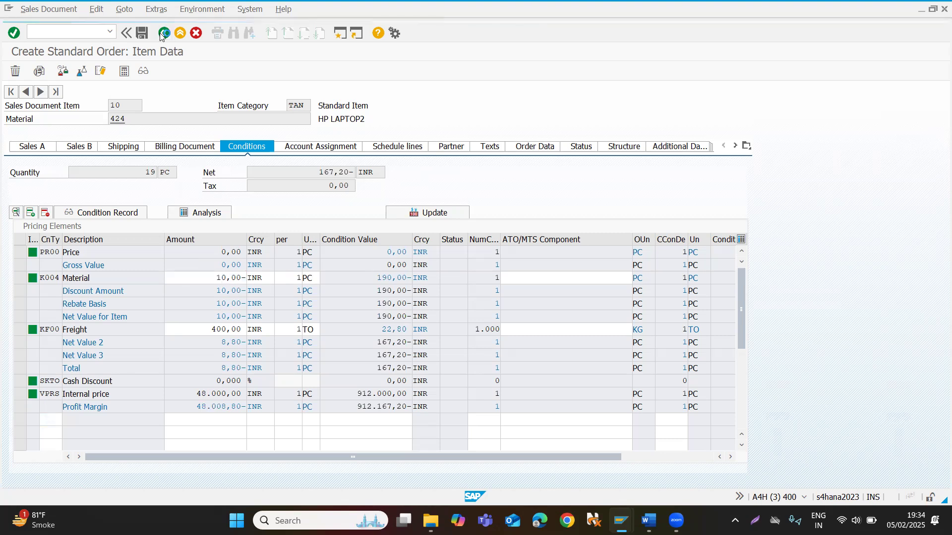
pyautogui.click(426, 252)
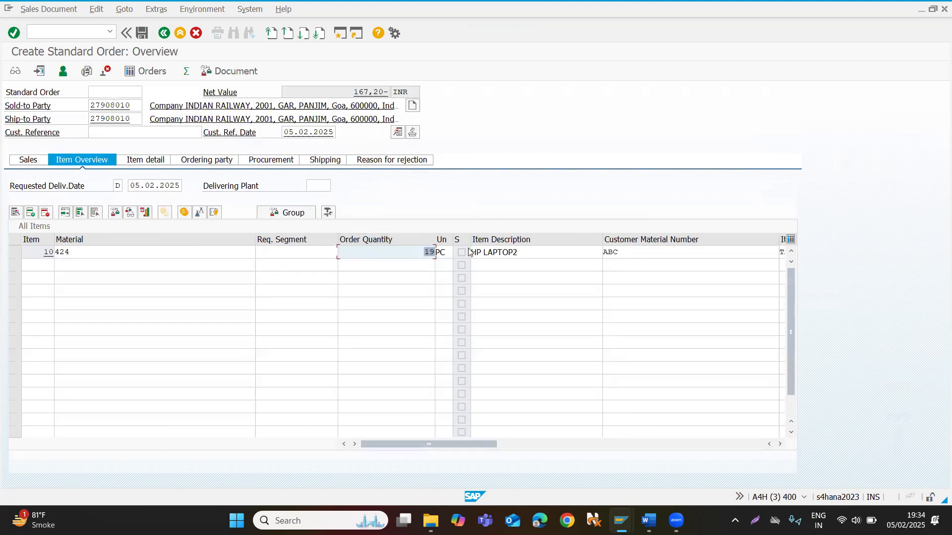
pyautogui.write('.5')
pyautogui.press('Return')
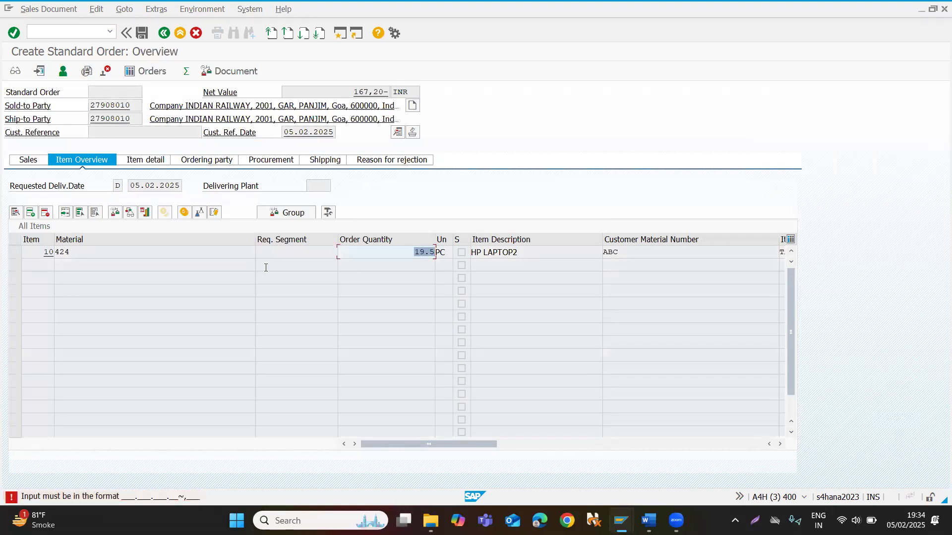
pyautogui.write('1')
pyautogui.press('Return')
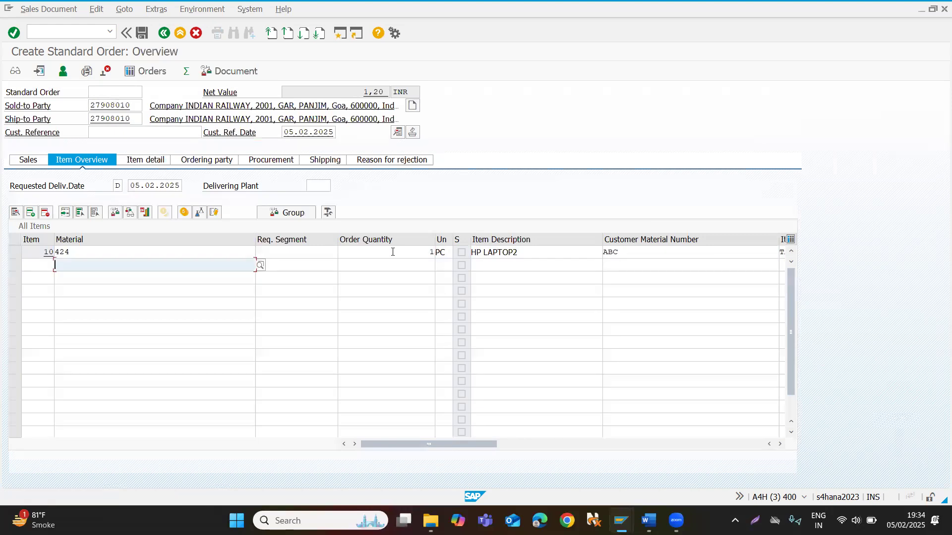
# Set the order quantity of material 424 to 22 and examine the K004 amount in the item's pricing conditions.
pyautogui.click(392, 252)
pyautogui.write('22')
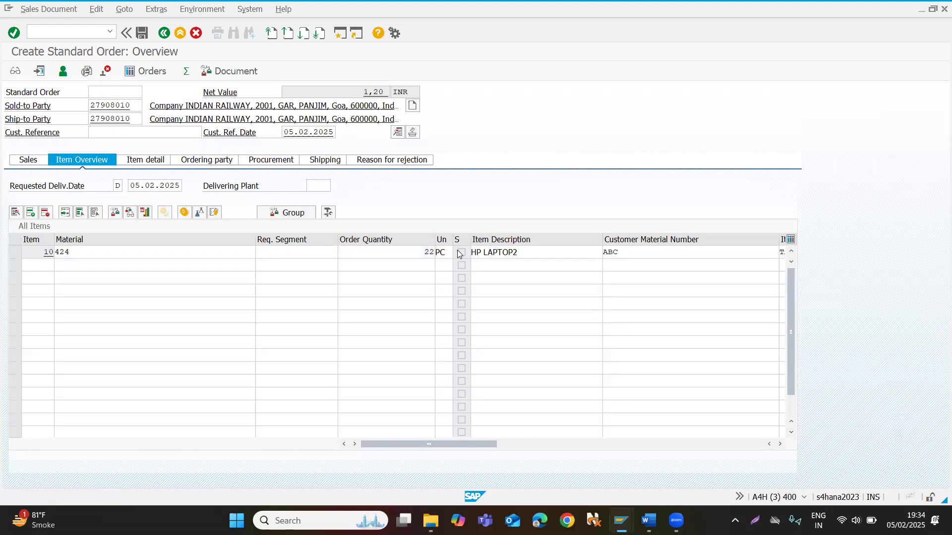
pyautogui.press('Return')
pyautogui.doubleClick(127, 252)
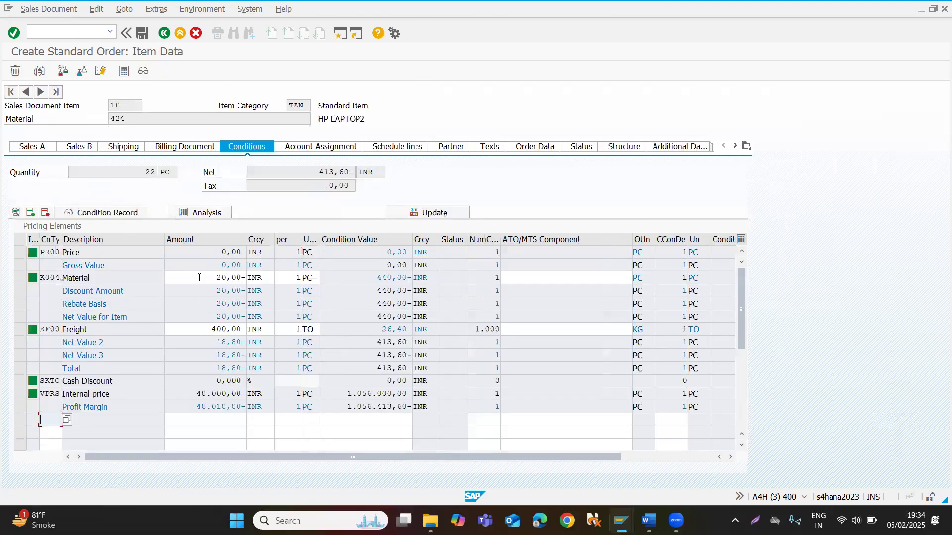
pyautogui.click(198, 278)
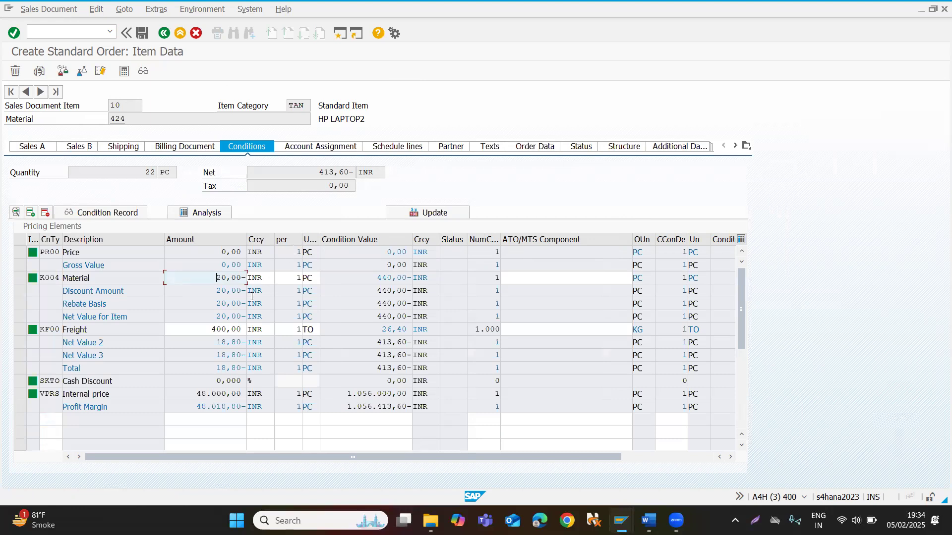
pyautogui.moveTo(241, 276); pyautogui.dragTo(254, 278)
# In the free SAP Easy Access session, start VK12 and open the K004 record of material 424 to examine its amount.
pyautogui.hotkey('alt', 'Tab')
pyautogui.hotkey('alt', 'Tab')
pyautogui.hotkey('alt', 'Tab')
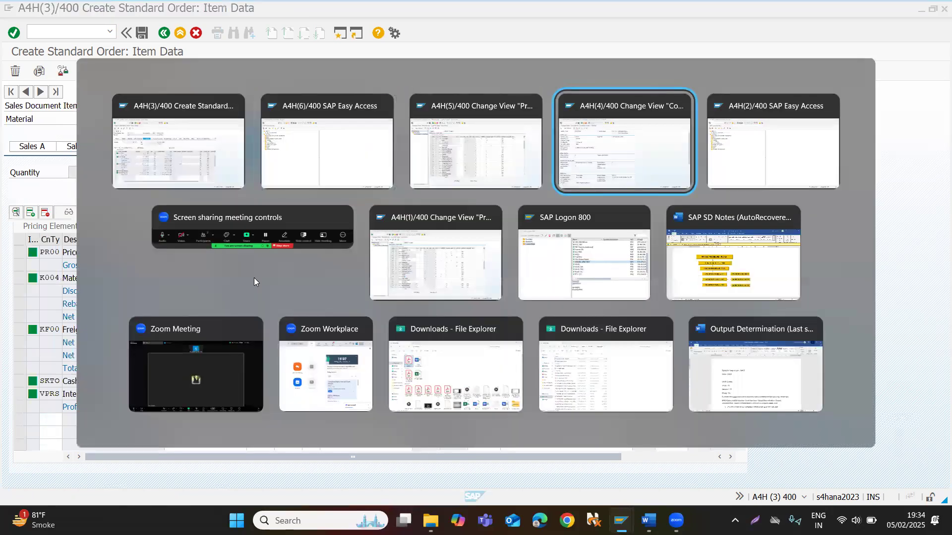
pyautogui.hotkey('shift', 'alt', 'Tab')
pyautogui.hotkey('shift', 'alt', 'Tab')
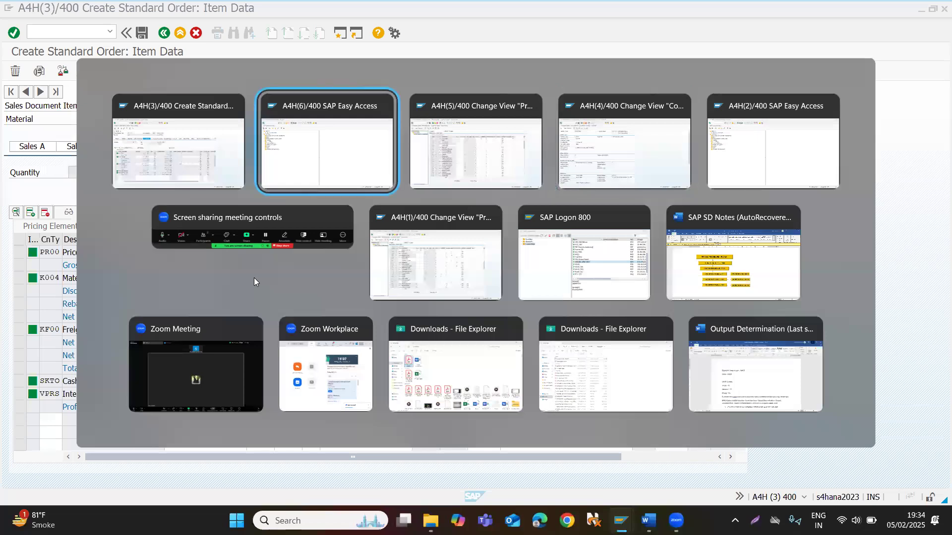
pyautogui.write('vk12')
pyautogui.press('Return')
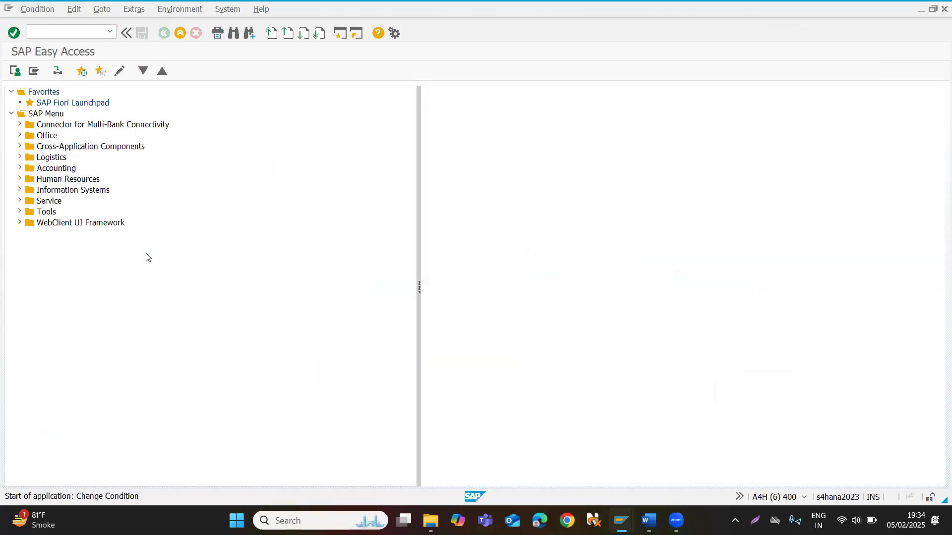
pyautogui.press('Return')
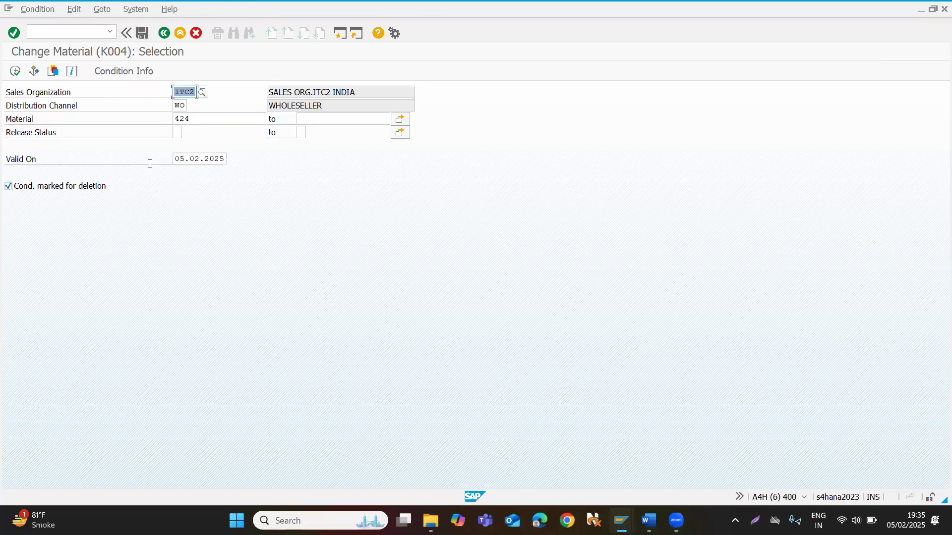
pyautogui.click(14, 72)
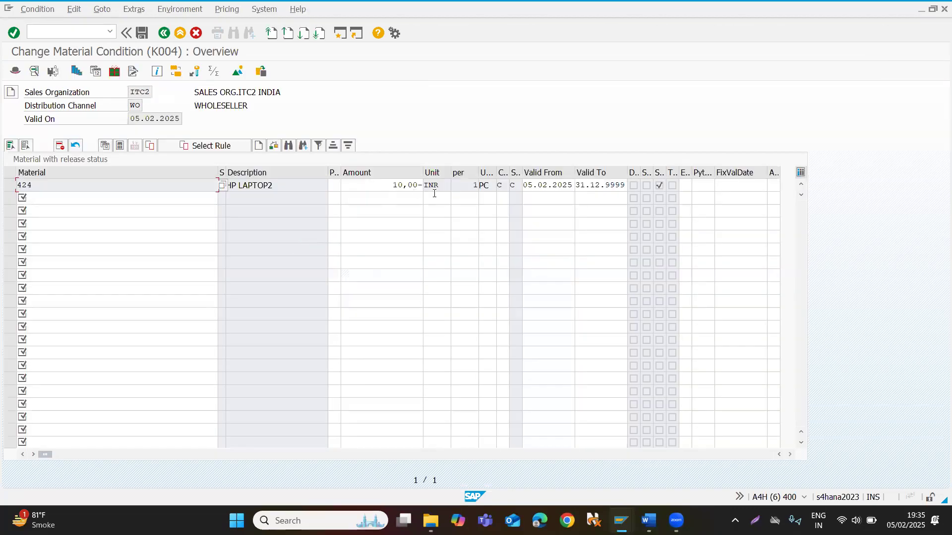
pyautogui.moveTo(392, 185); pyautogui.dragTo(429, 183)
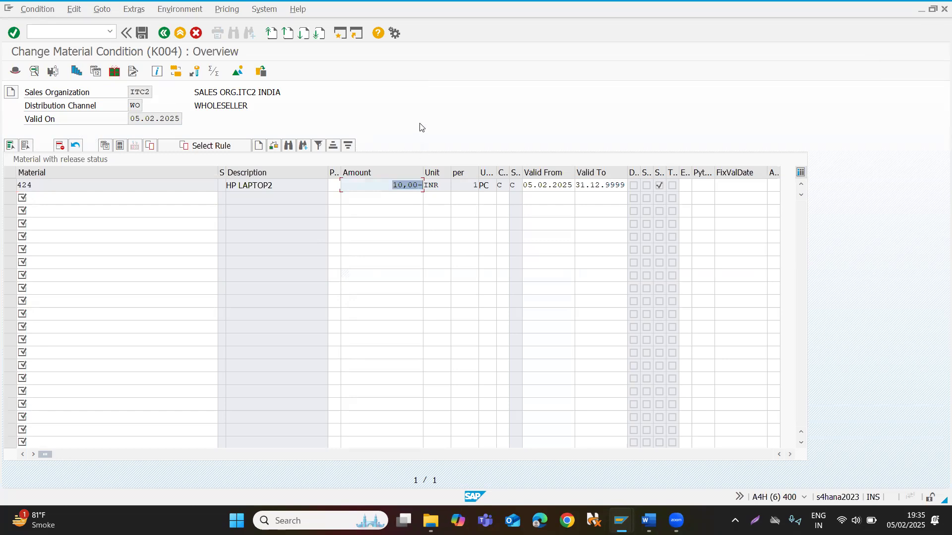
pyautogui.click(402, 185)
# Check the Plus/Minus setting of condition type PR00 in the condition types session and open transaction V/06 in a new session.
pyautogui.hotkey('alt', 'Tab')
pyautogui.hotkey('alt', 'Tab')
pyautogui.hotkey('alt', 'Tab')
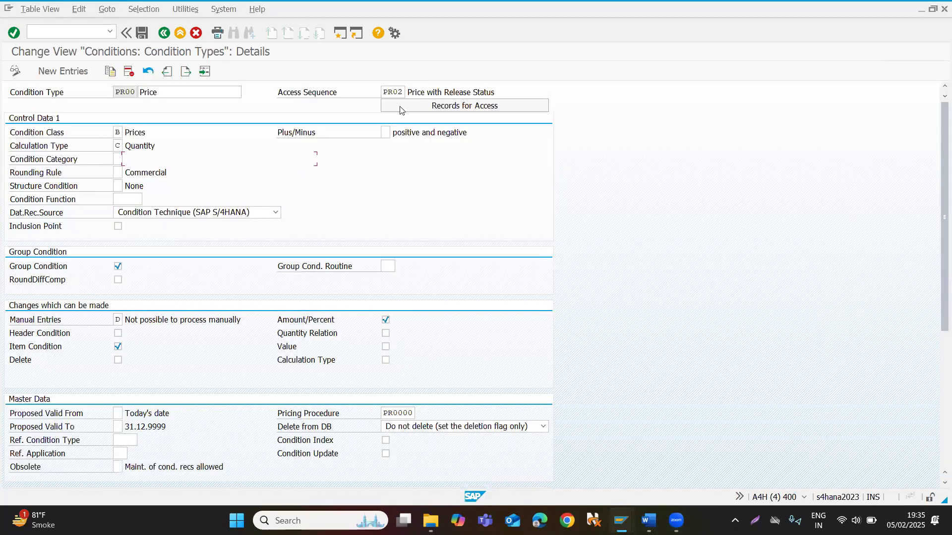
pyautogui.click(385, 133)
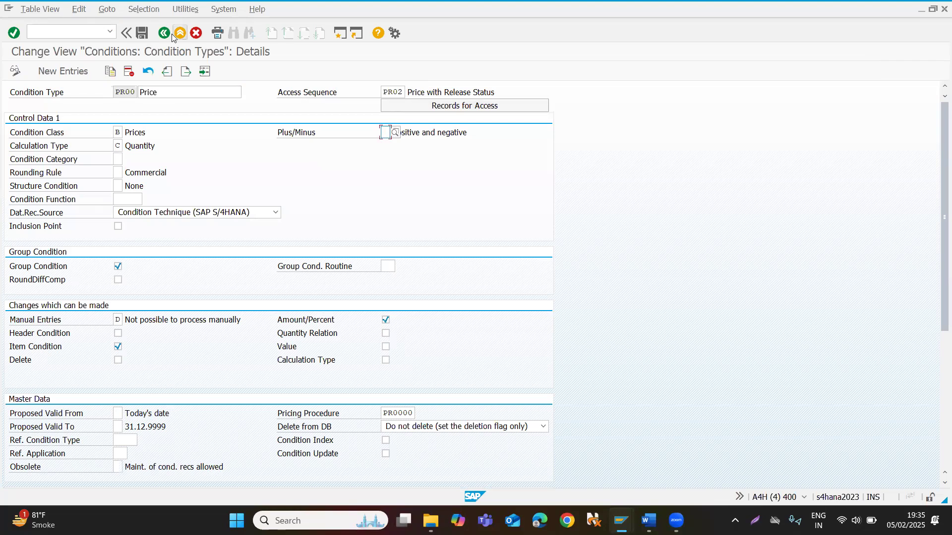
pyautogui.click(67, 31)
pyautogui.write('/ov/06')
pyautogui.press('Return')
pyautogui.press('F3')
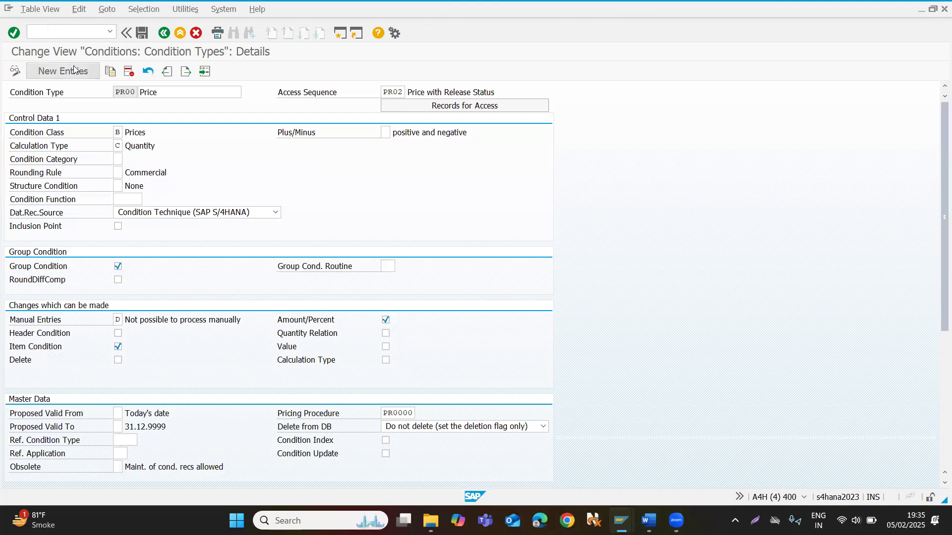
# Find condition type K004 in the condition types list, examine the Plus/Minus setting in its details and return to the list.
pyautogui.click(134, 481)
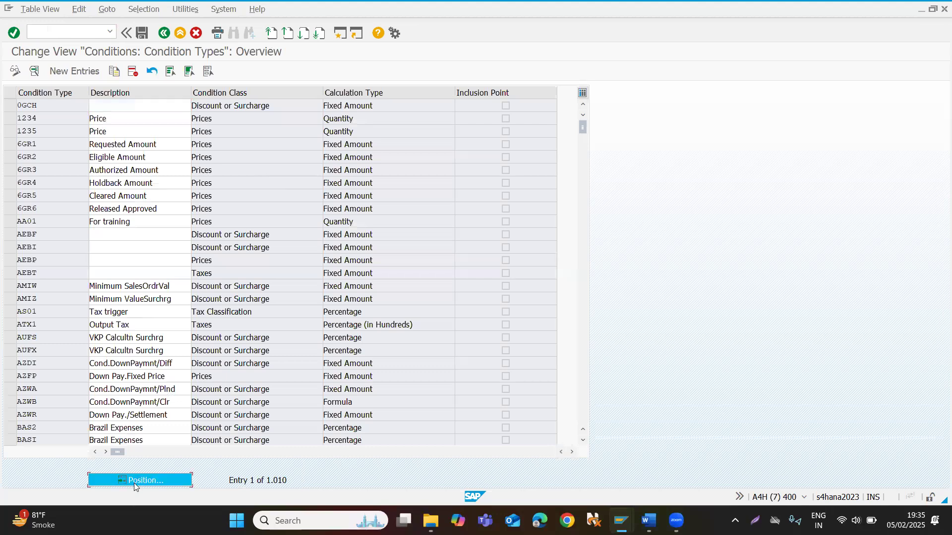
pyautogui.write('k004')
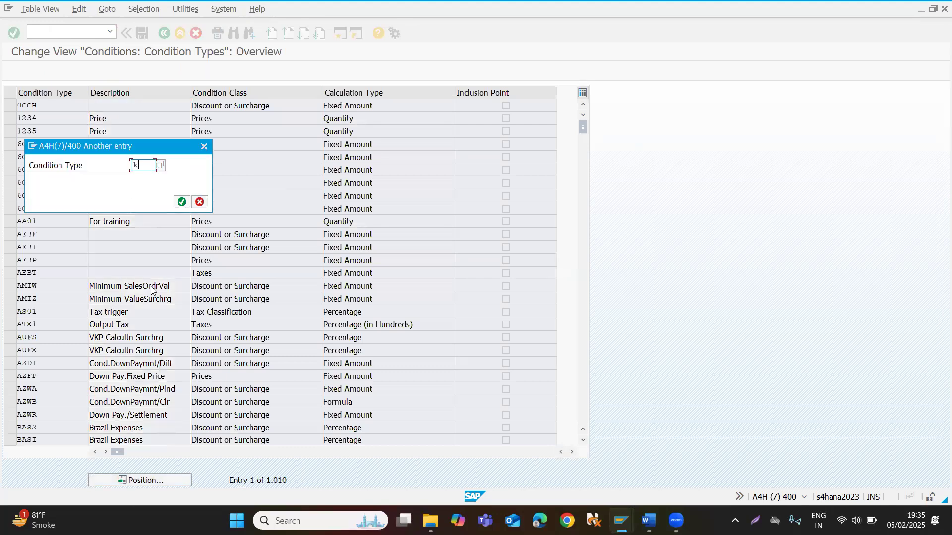
pyautogui.press('Return')
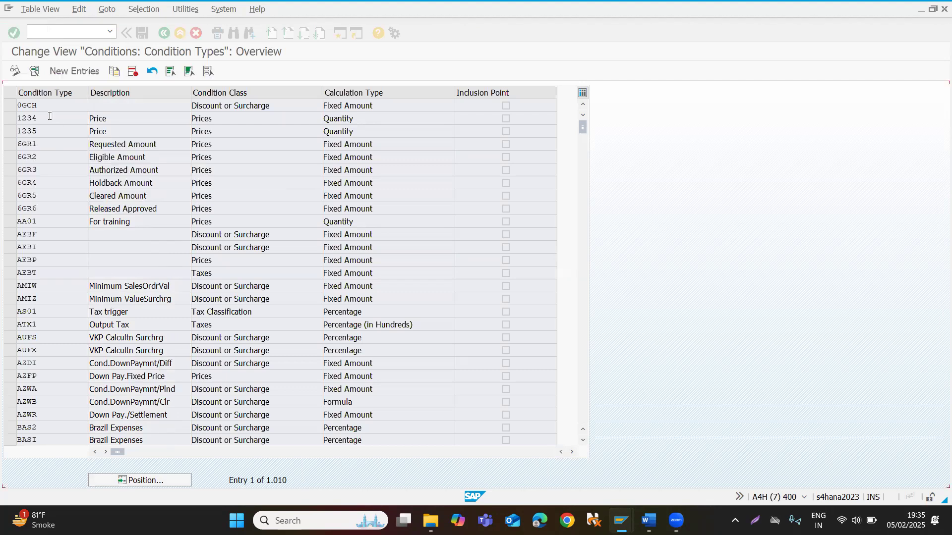
pyautogui.doubleClick(48, 108)
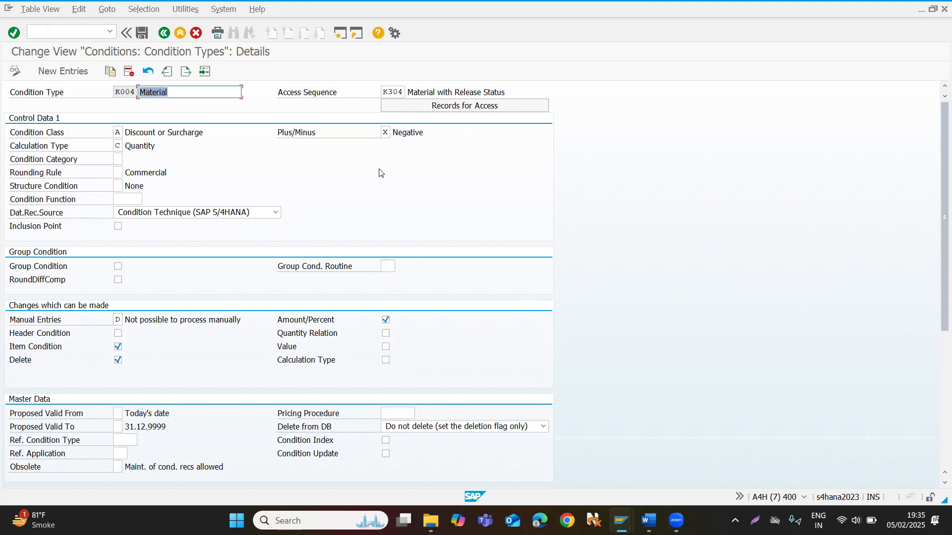
pyautogui.click(164, 32)
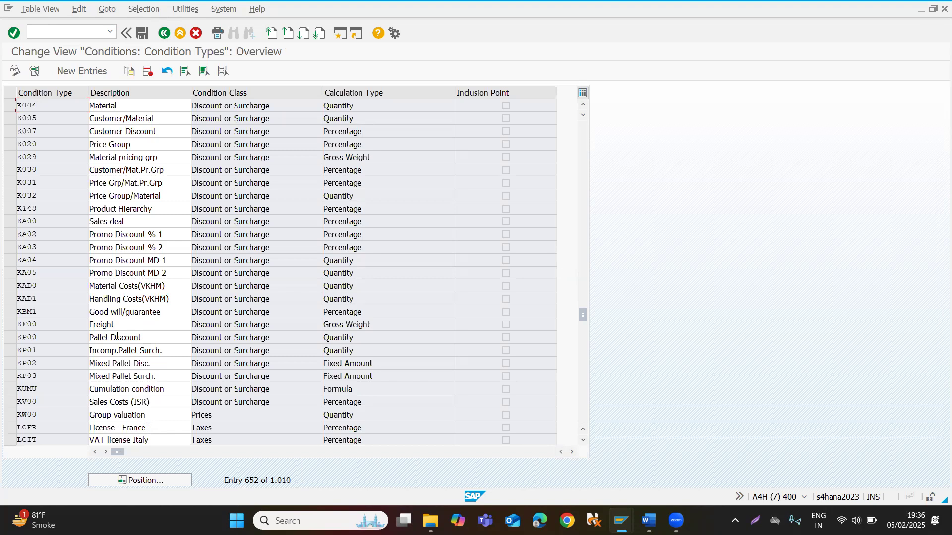
# Return to the VK12 session, leave the K004 record and open the condition information for condition type PR00.
pyautogui.hotkey('alt', 'Tab')
pyautogui.hotkey('alt', 'Tab')
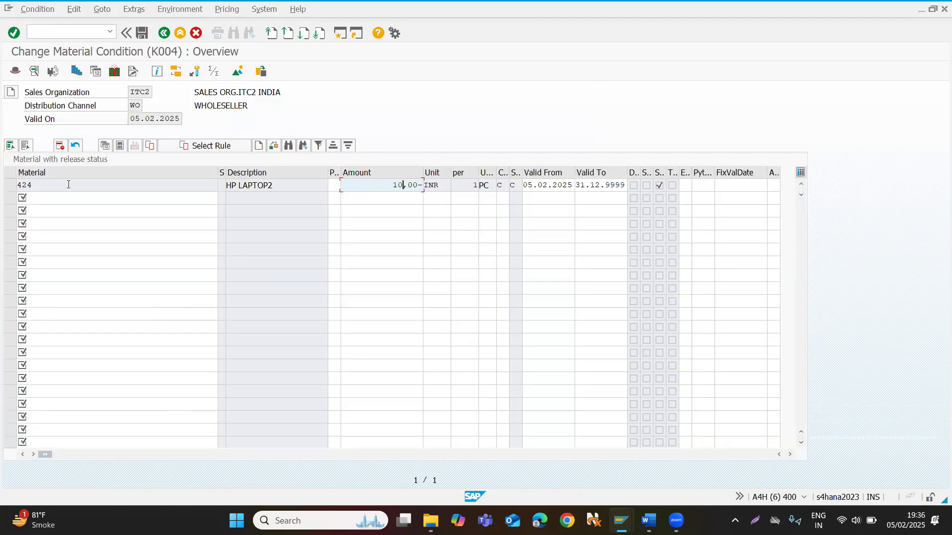
pyautogui.click(158, 34)
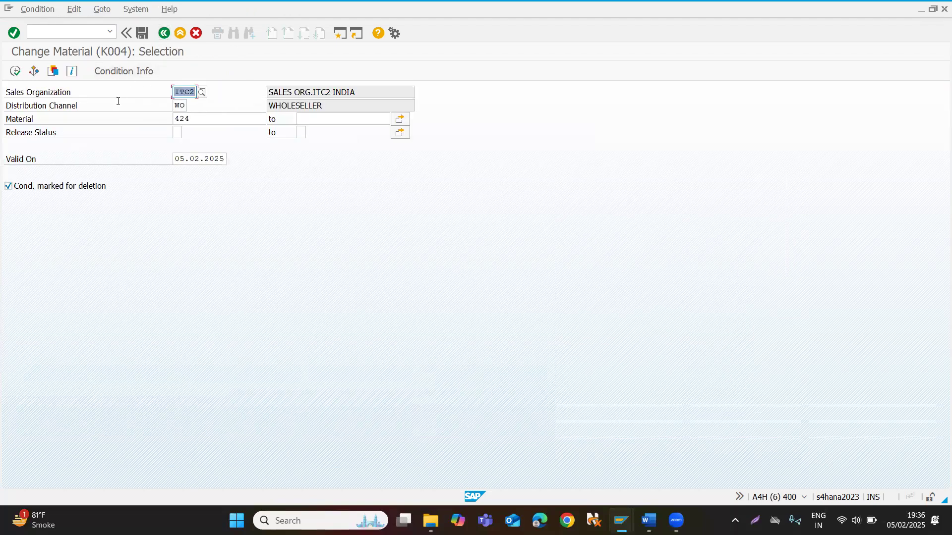
pyautogui.click(163, 33)
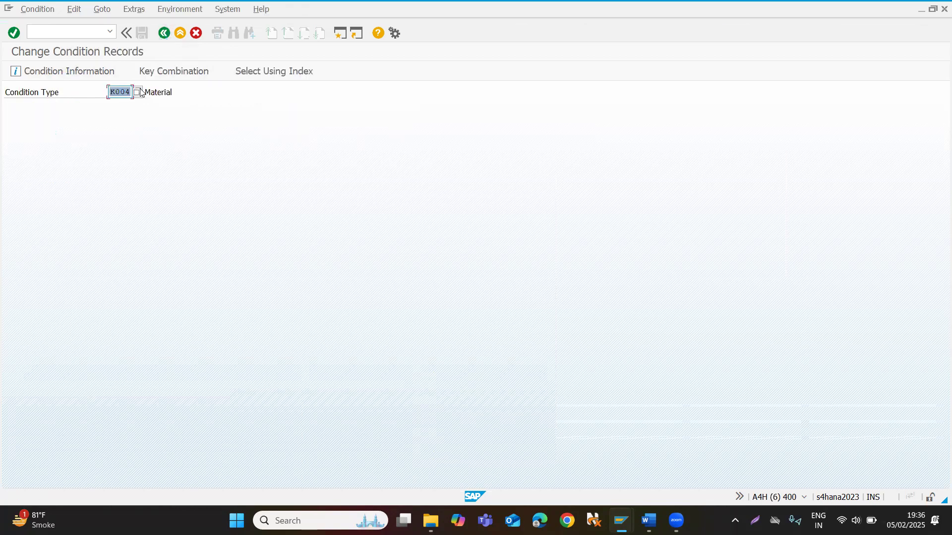
pyautogui.write('pr00')
pyautogui.click(77, 76)
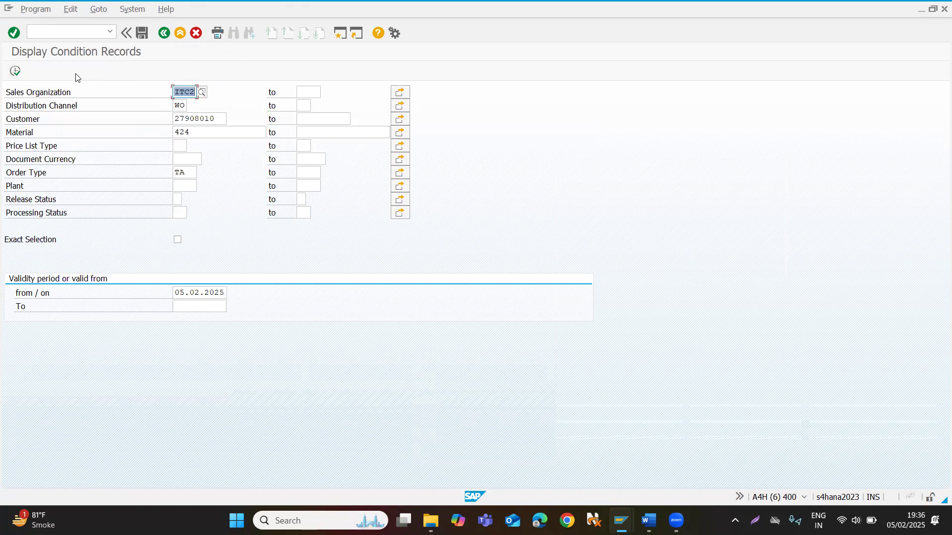
# Clear the order type from the selection criteria and list the PR00 condition records for material 424.
pyautogui.click(194, 172)
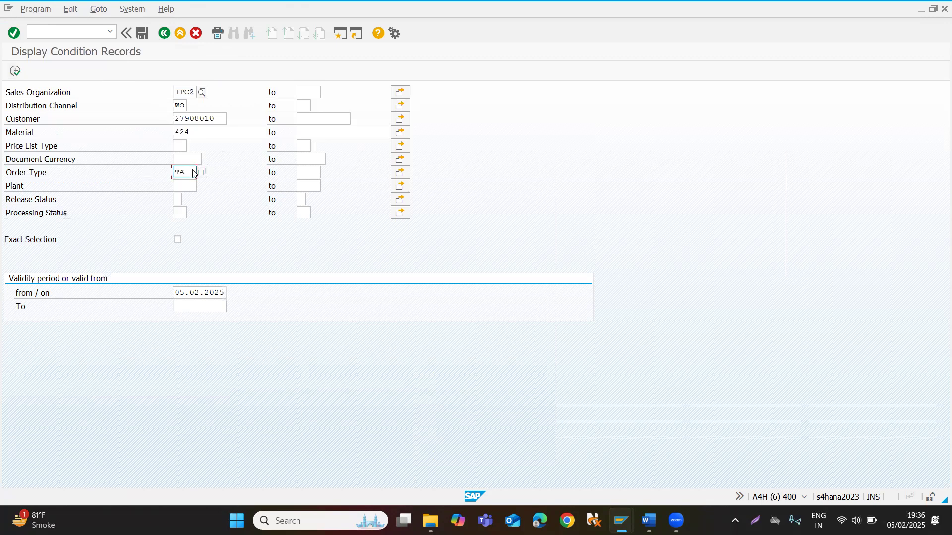
pyautogui.press('BackSpace')
pyautogui.press('BackSpace')
pyautogui.click(37, 157)
pyautogui.click(35, 147)
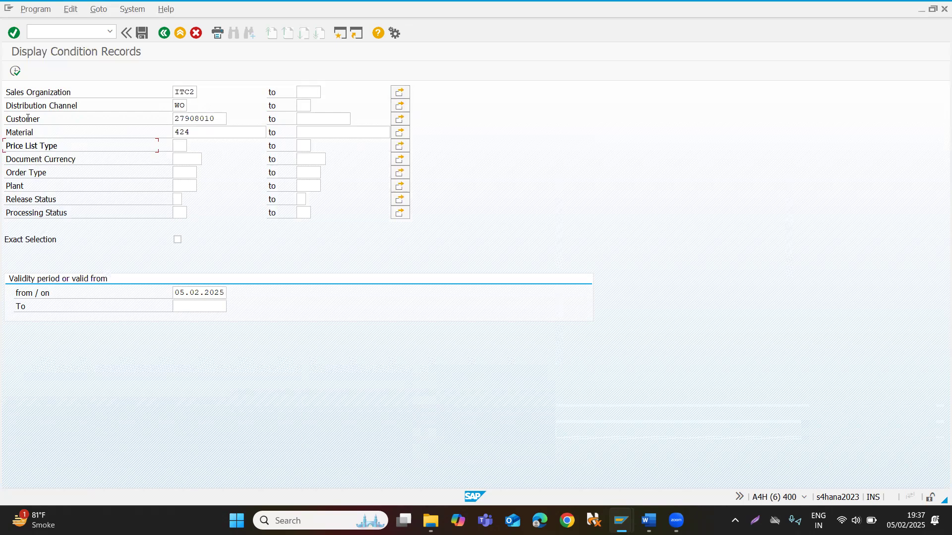
pyautogui.click(15, 72)
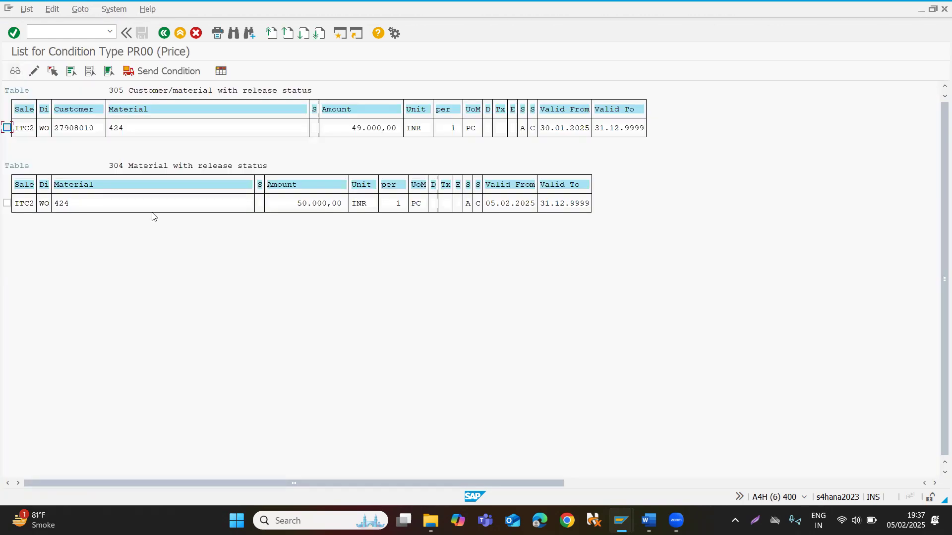
# Examine the amount and validity dates of the customer/material PR00 record, select it and open the overview of PR00 condition tables.
pyautogui.click(112, 92)
pyautogui.click(353, 128)
pyautogui.click(570, 112)
pyautogui.click(546, 130)
pyautogui.click(575, 130)
pyautogui.click(7, 128)
pyautogui.click(220, 72)
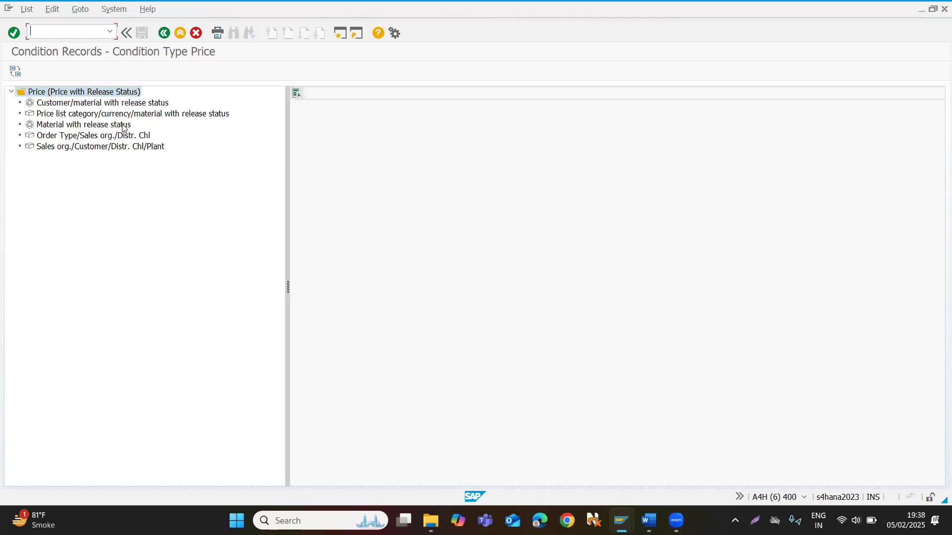
# Display the customer/material with release status records for PR00, check the available layouts and return to the PR00 record list.
pyautogui.click(72, 104)
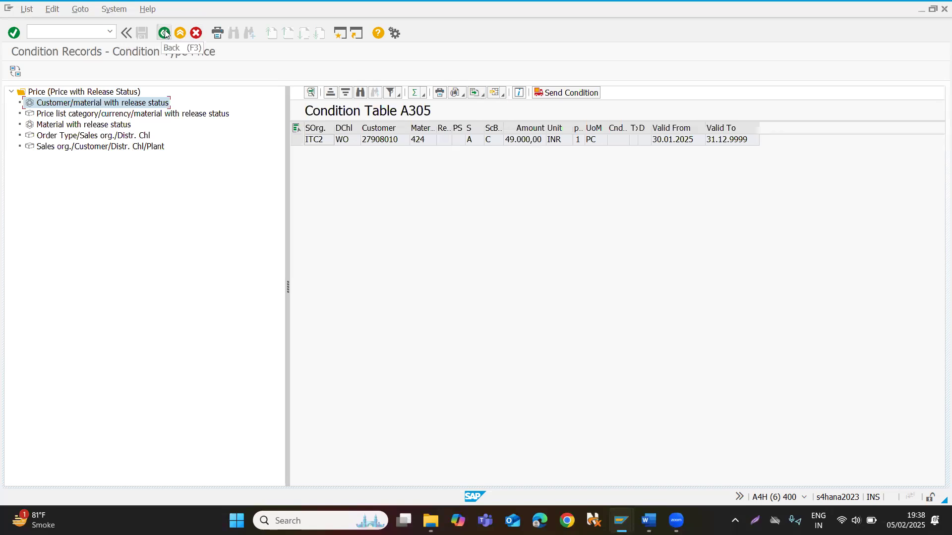
pyautogui.click(496, 93)
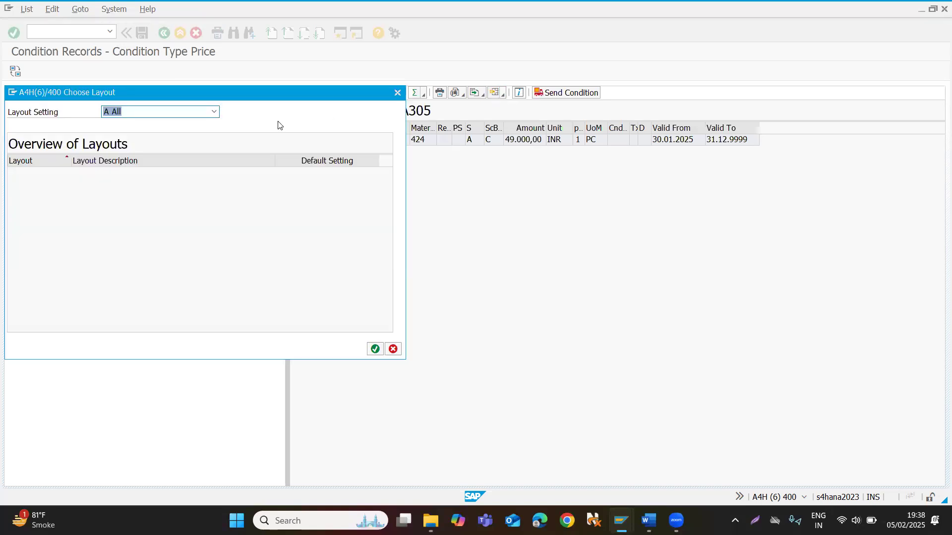
pyautogui.click(398, 93)
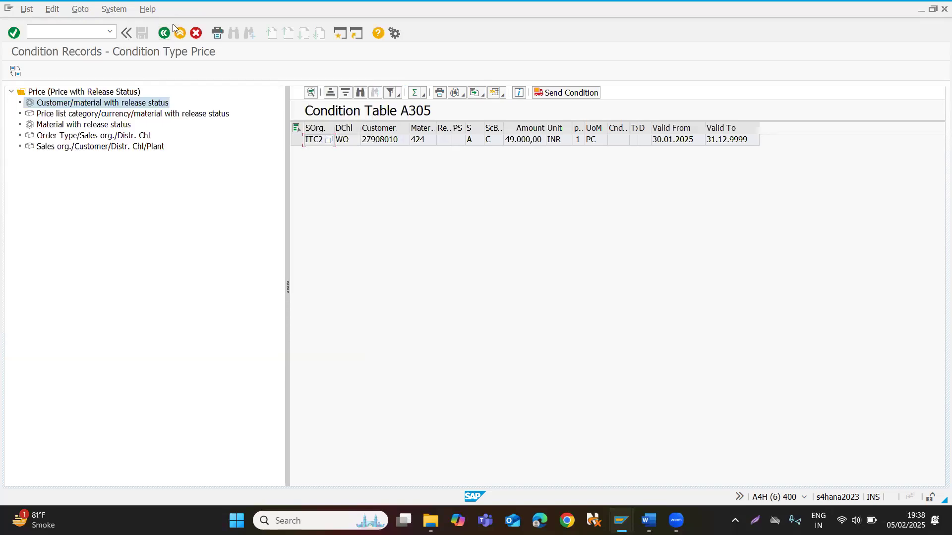
pyautogui.click(169, 33)
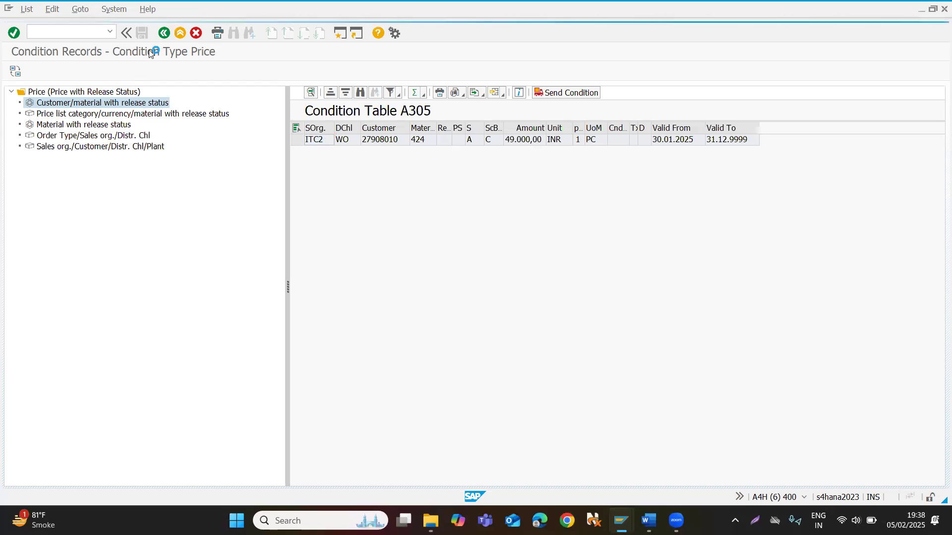
# Start creating a pricing report with transaction V/LA.
pyautogui.click(80, 33)
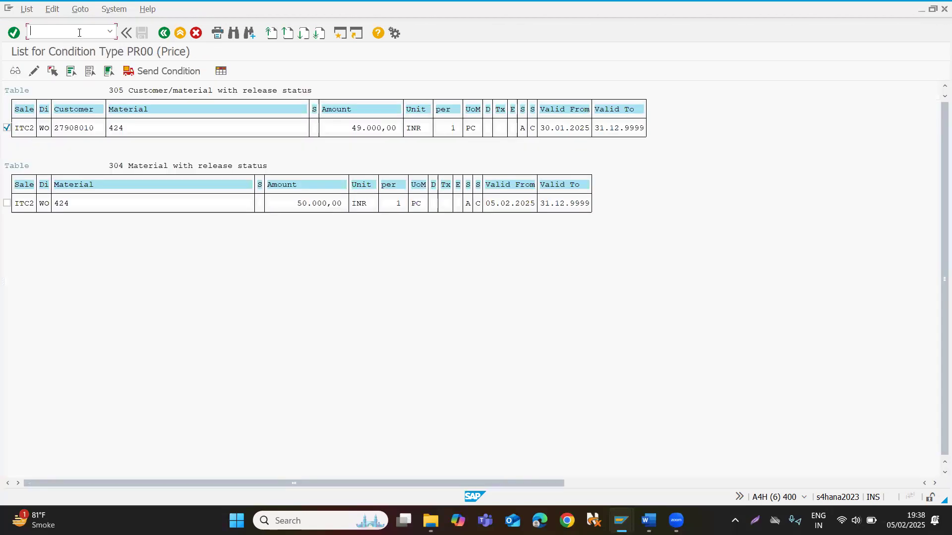
pyautogui.write('/nv/la')
pyautogui.press('Return')
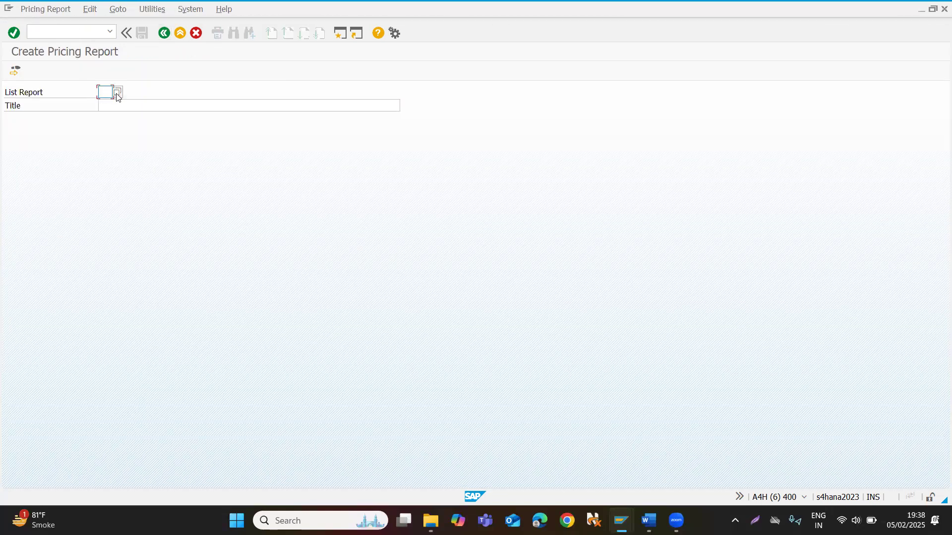
# Look through the existing list reports for conditions and close the value help without choosing one.
pyautogui.click(117, 93)
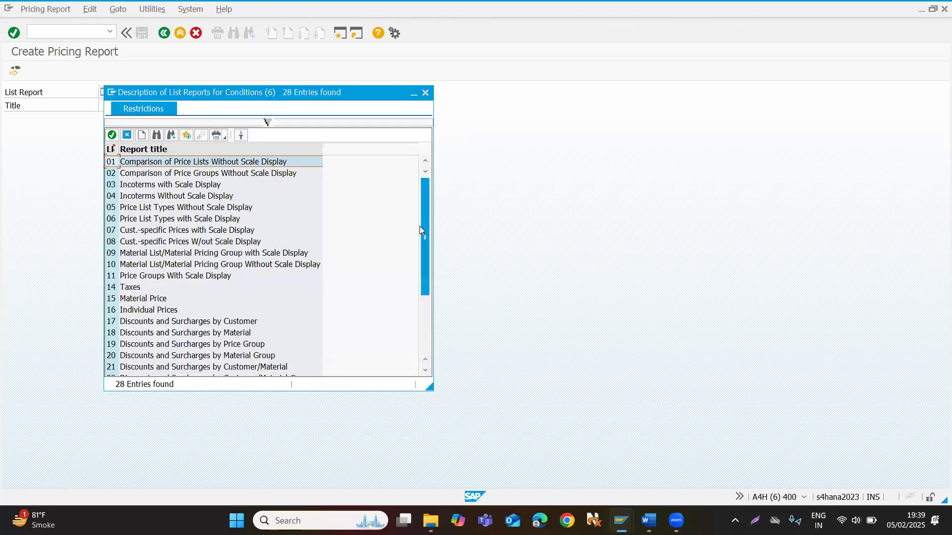
pyautogui.moveTo(424, 228); pyautogui.dragTo(426, 332)
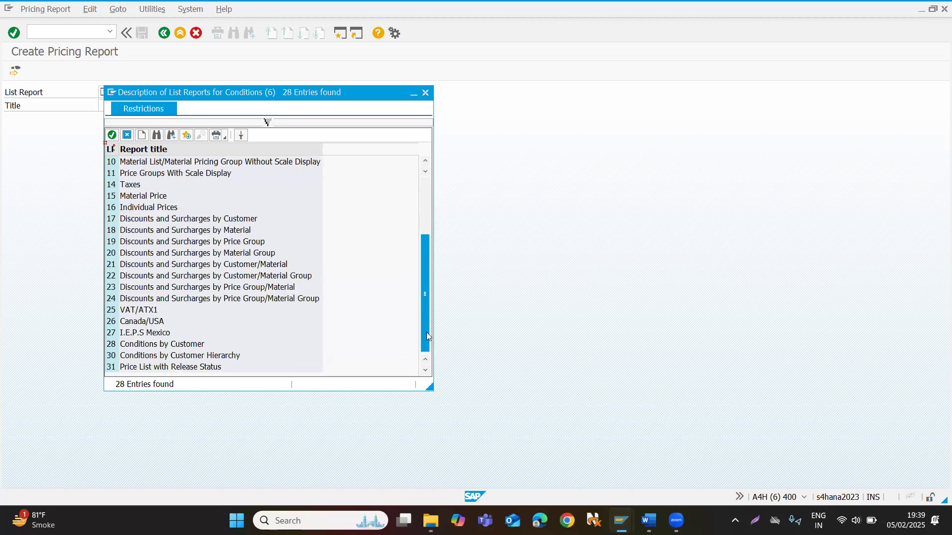
pyautogui.click(425, 93)
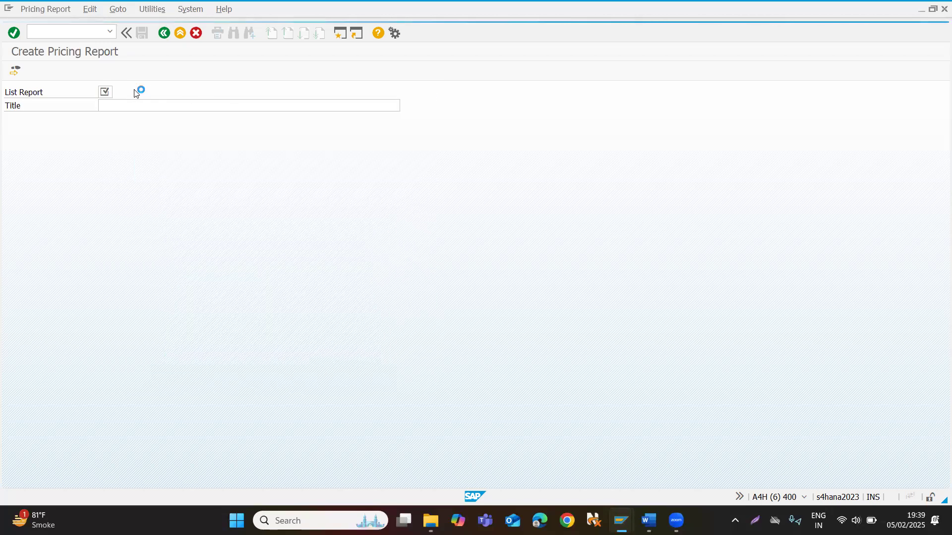
# Name the list report Z1, give it the title "SD Test report" and continue to the field selection.
pyautogui.write('Z')
pyautogui.press('Return')
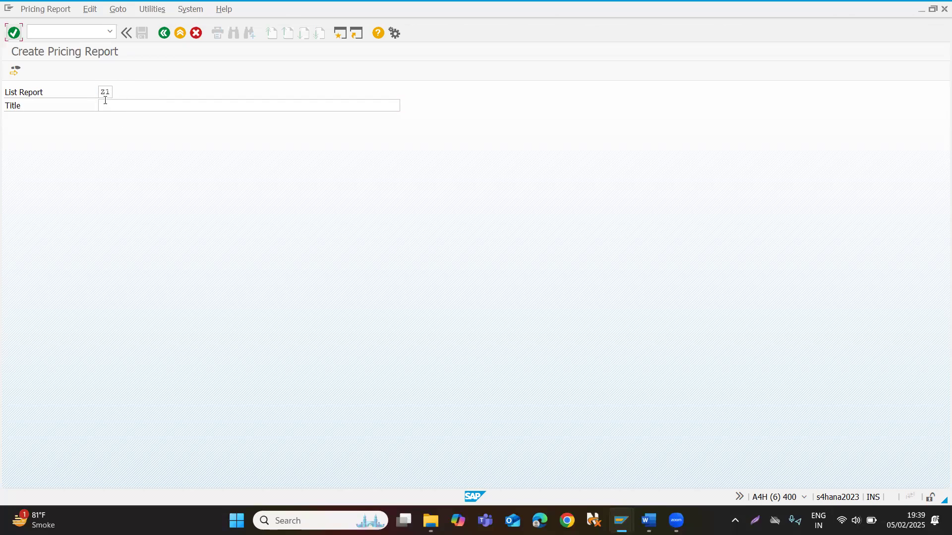
pyautogui.click(105, 104)
pyautogui.write('T')
pyautogui.press('BackSpace')
pyautogui.write('SD Test repor')
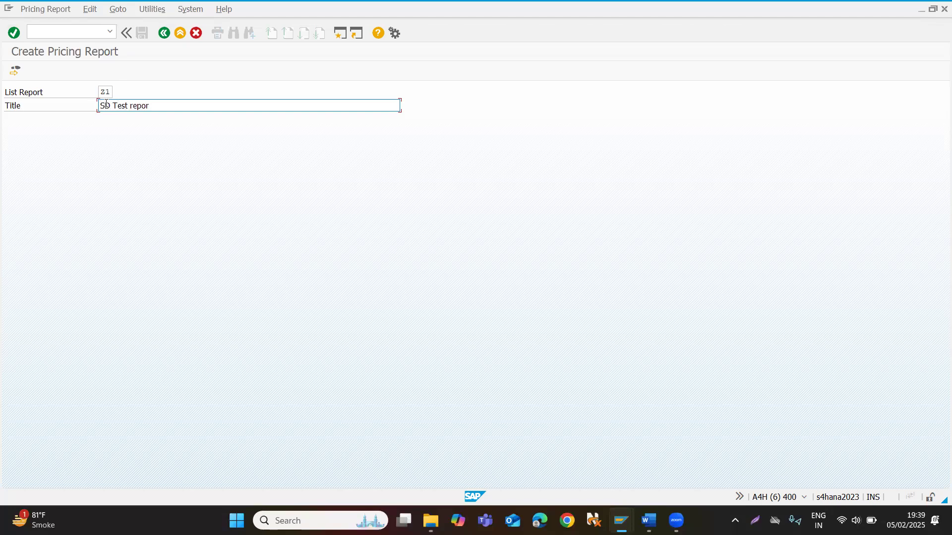
pyautogui.write('t')
pyautogui.click(19, 72)
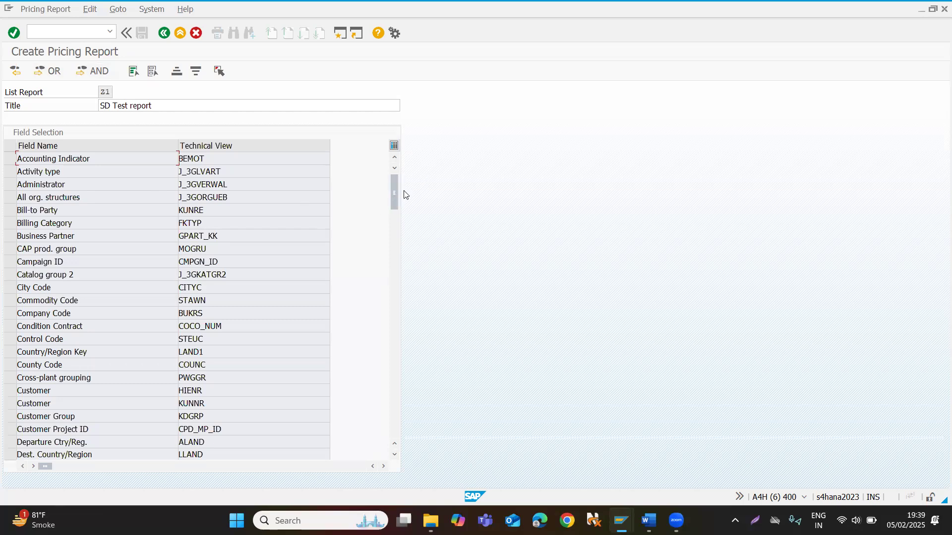
pyautogui.moveTo(392, 199); pyautogui.dragTo(393, 209)
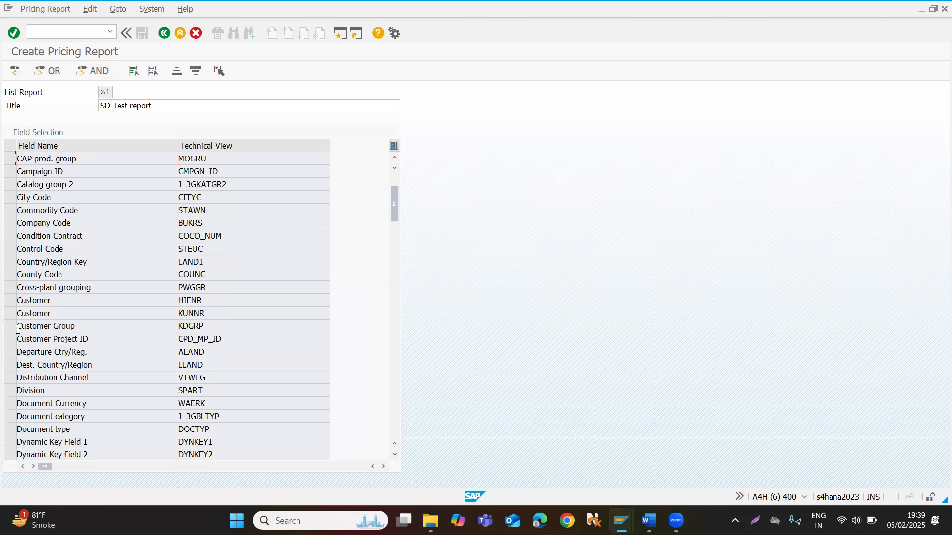
pyautogui.click(8, 318)
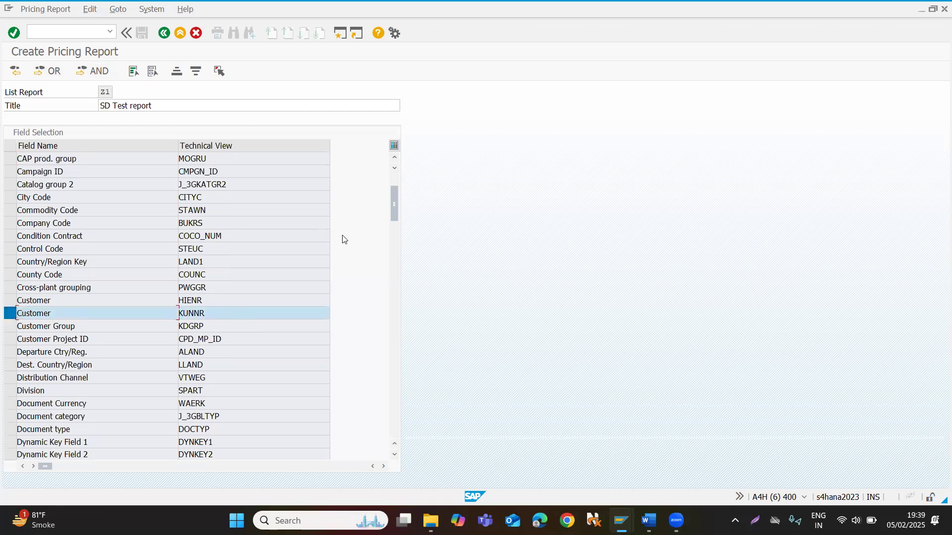
pyautogui.click(9, 313)
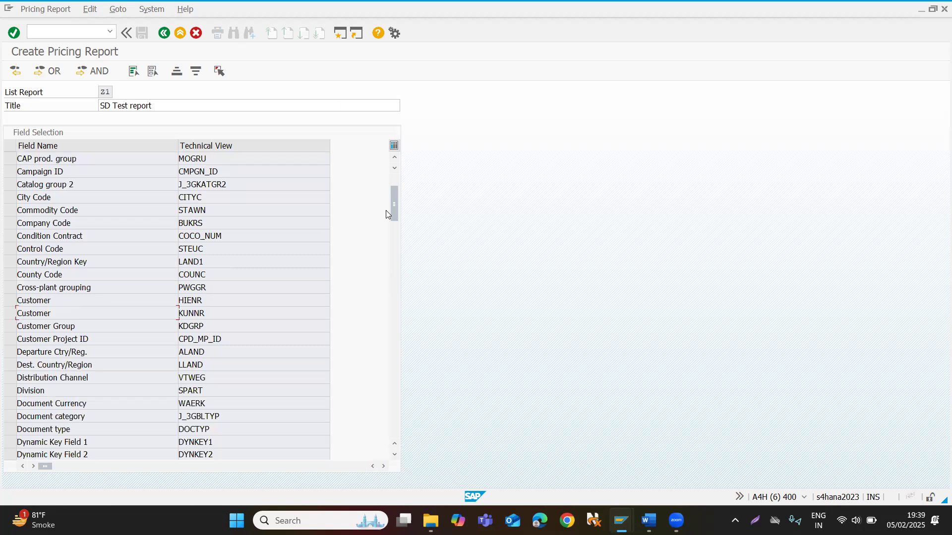
pyautogui.moveTo(398, 206); pyautogui.dragTo(403, 120)
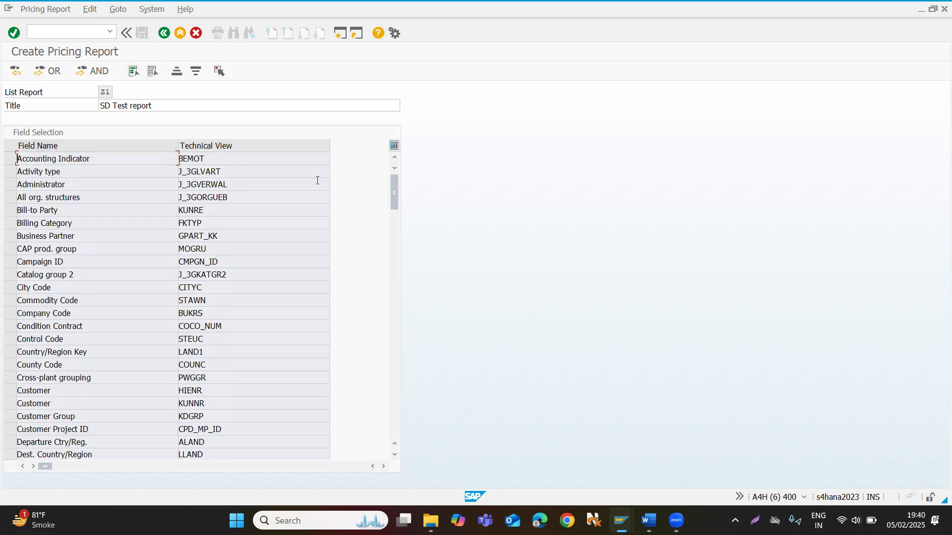
# Select the Sales Organization field (VKORG) and list the matching key combinations using the AND search.
pyautogui.moveTo(395, 185); pyautogui.dragTo(404, 251)
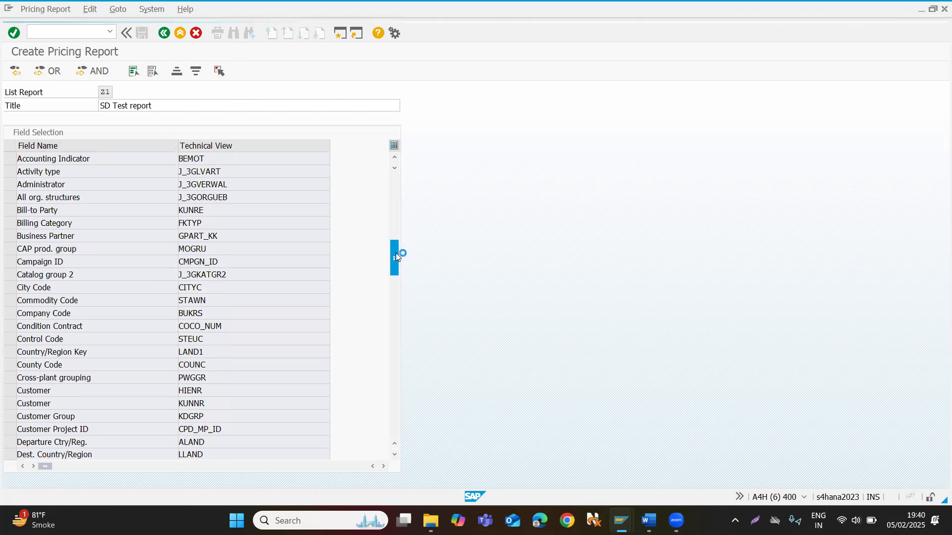
pyautogui.moveTo(396, 254); pyautogui.dragTo(395, 309)
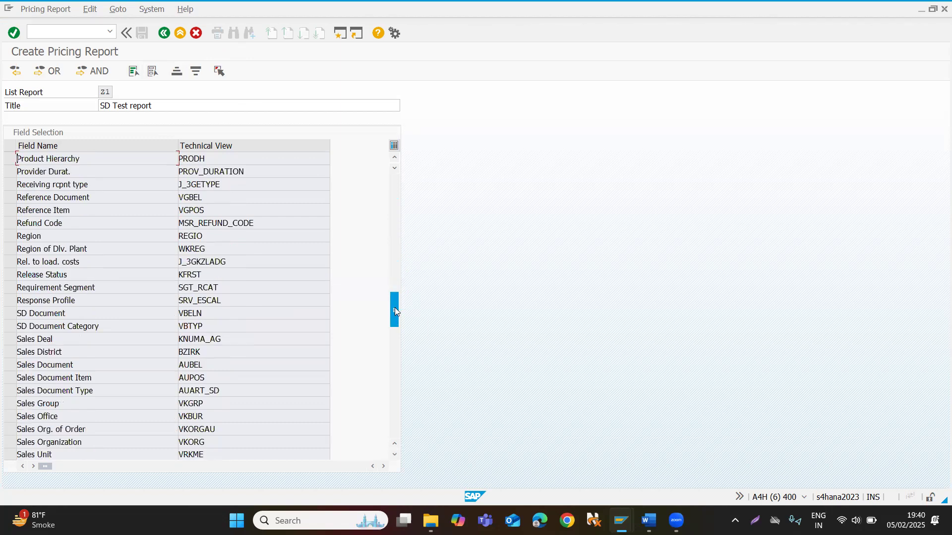
pyautogui.click(10, 442)
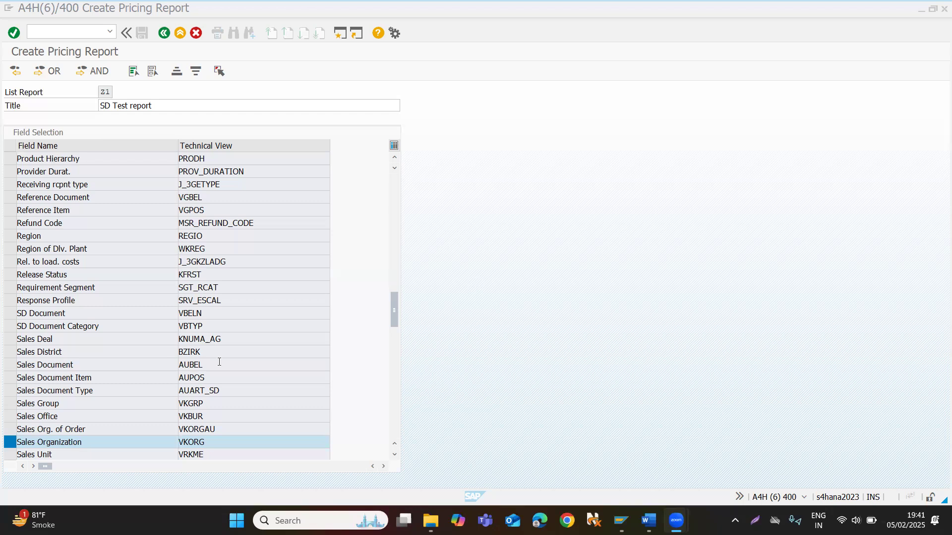
pyautogui.click(11, 453)
pyautogui.click(11, 453)
pyautogui.click(93, 72)
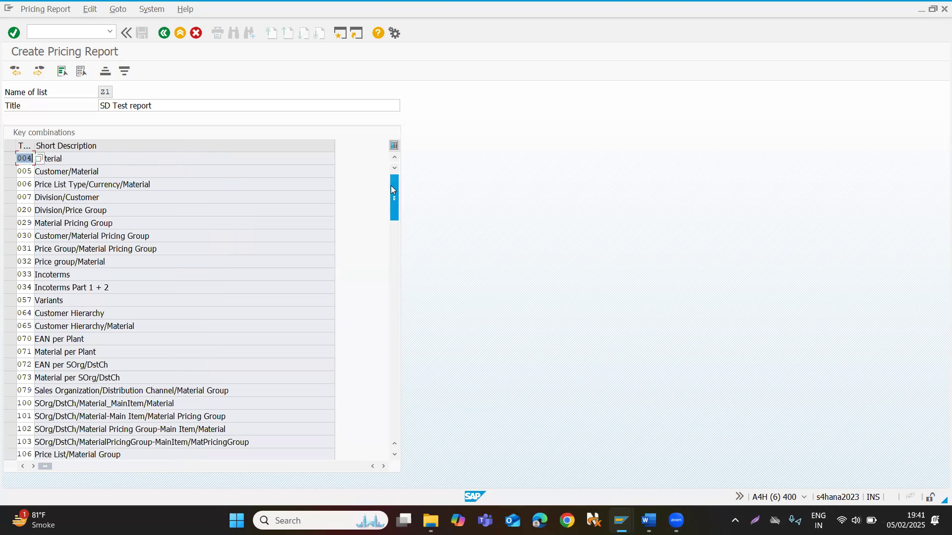
# Mark key combinations 304, 305, 306 and 307, covering the material and customer tables with release status.
pyautogui.moveTo(390, 185); pyautogui.dragTo(392, 278)
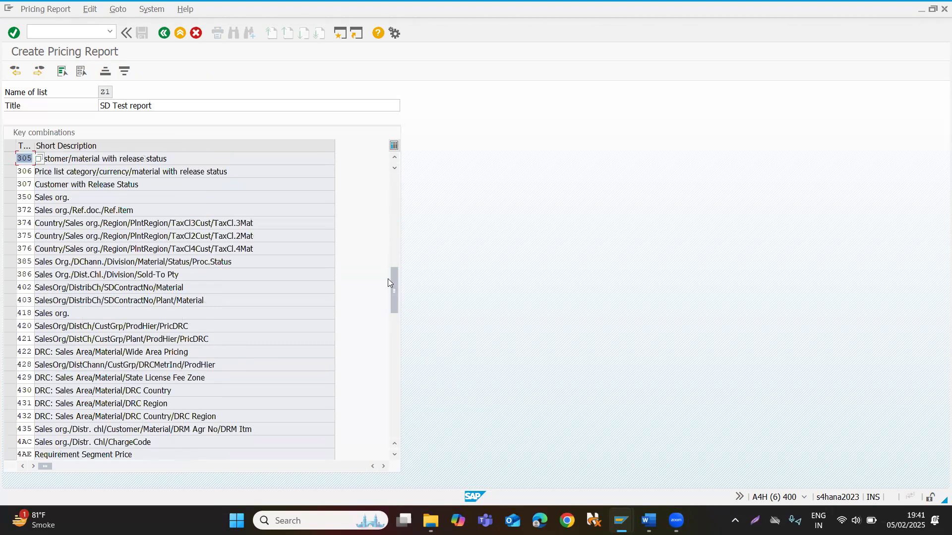
pyautogui.moveTo(394, 297); pyautogui.dragTo(395, 289)
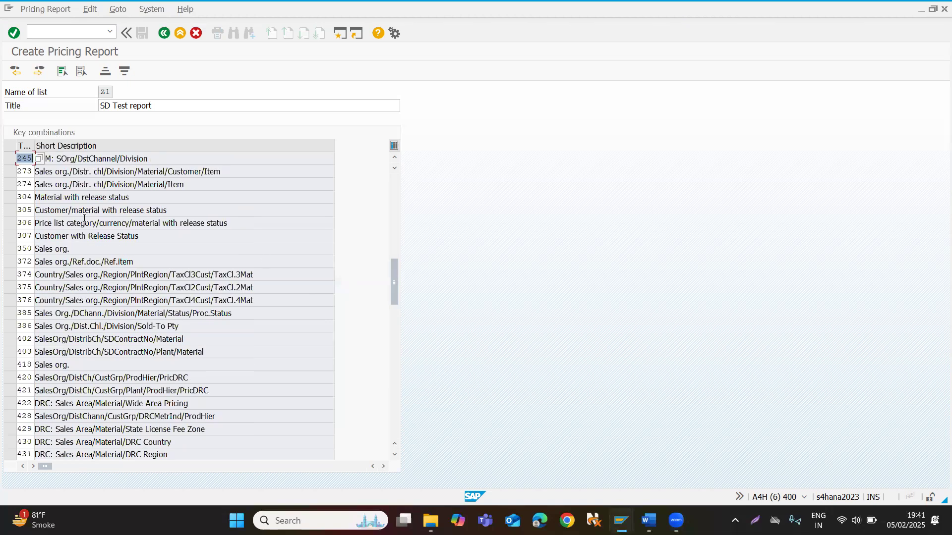
pyautogui.click(10, 197)
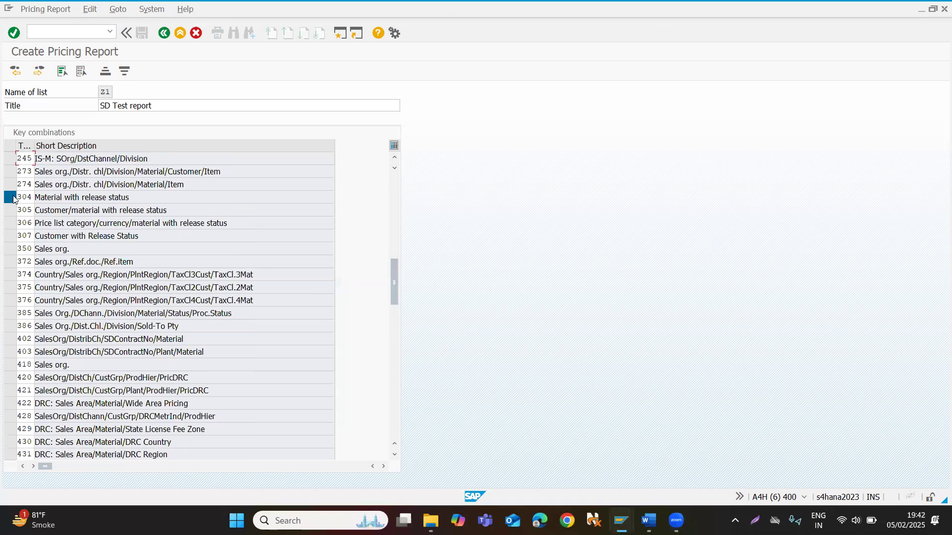
pyautogui.click(12, 207)
pyautogui.click(12, 215)
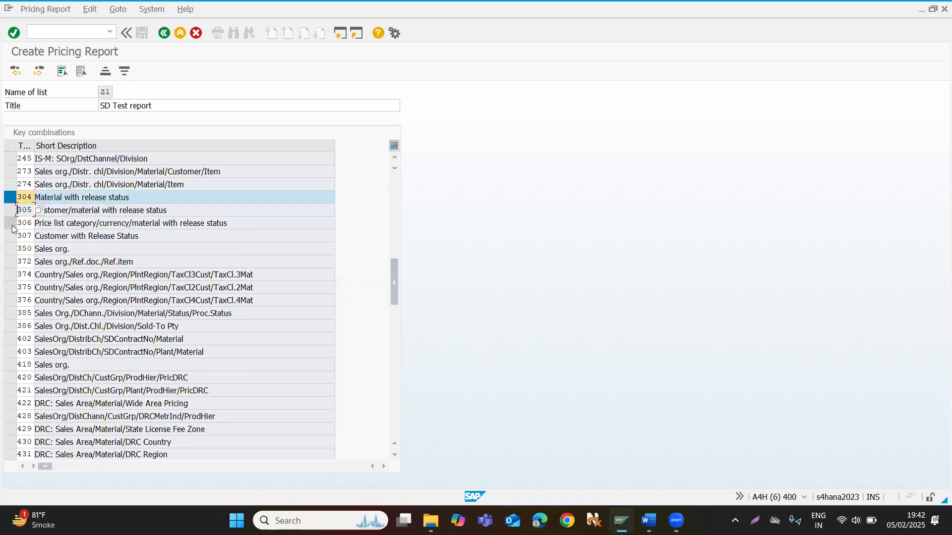
pyautogui.click(13, 210)
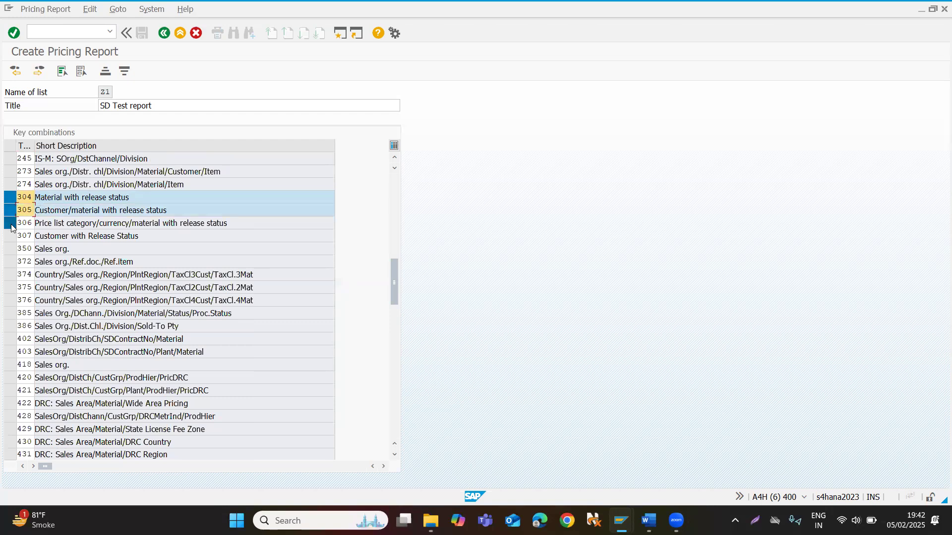
pyautogui.click(12, 225)
pyautogui.click(11, 237)
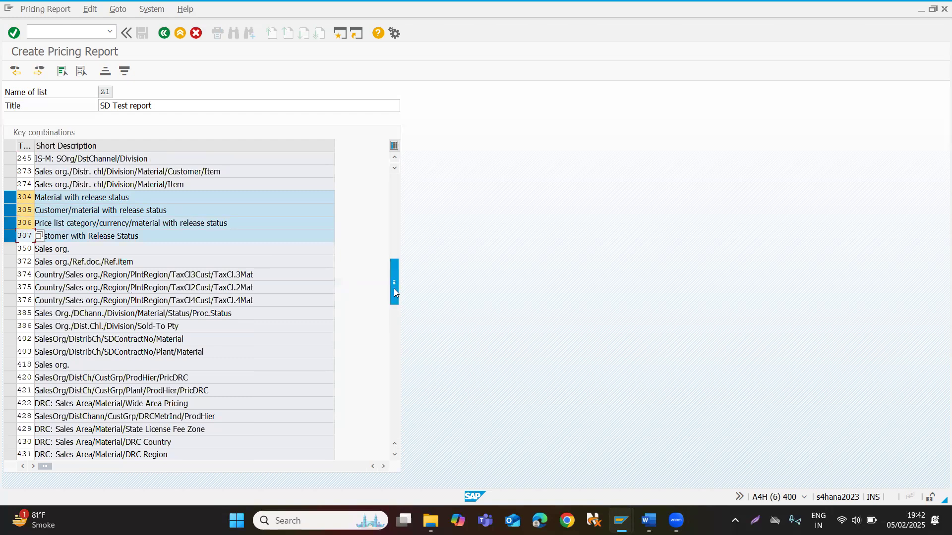
# Add key combinations 916 and 917 to the selection and continue to the field positioning.
pyautogui.moveTo(395, 288); pyautogui.dragTo(389, 378)
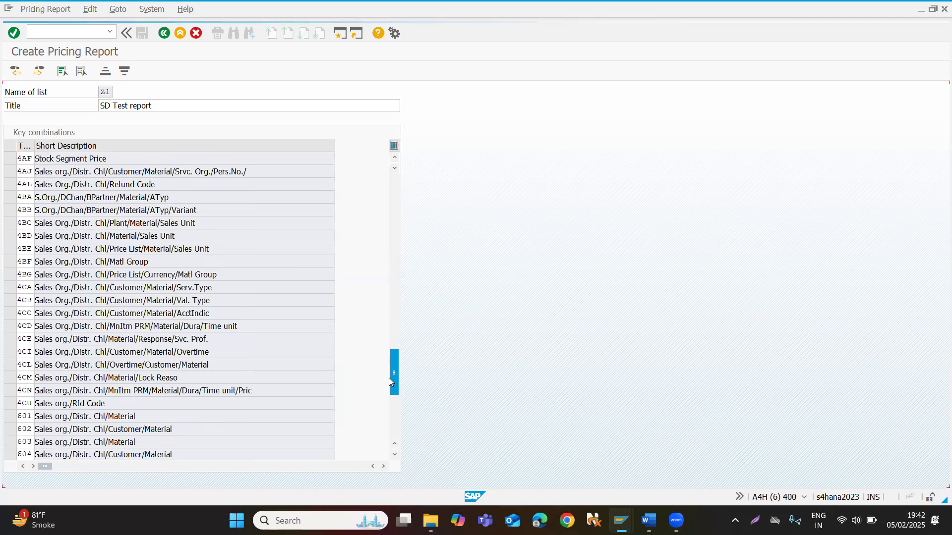
pyautogui.click(7, 378)
pyautogui.click(6, 391)
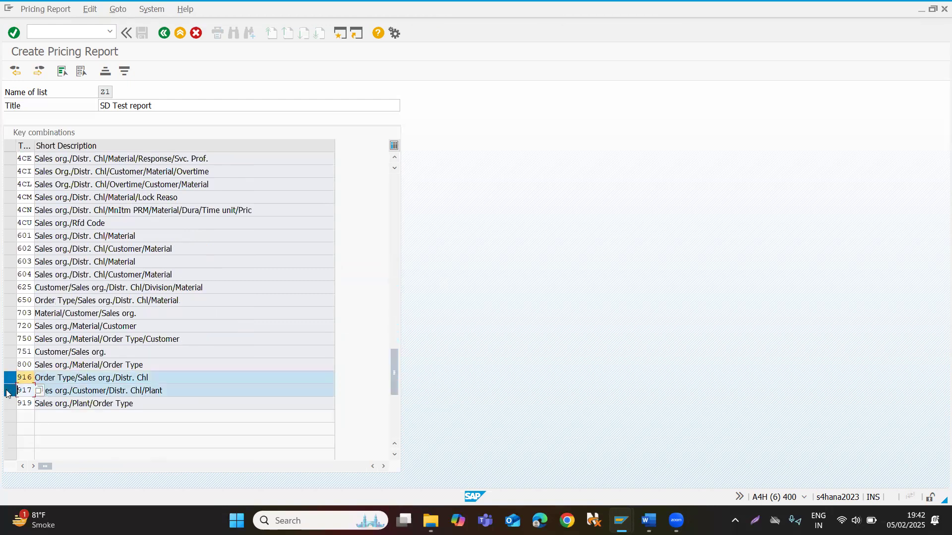
pyautogui.click(44, 74)
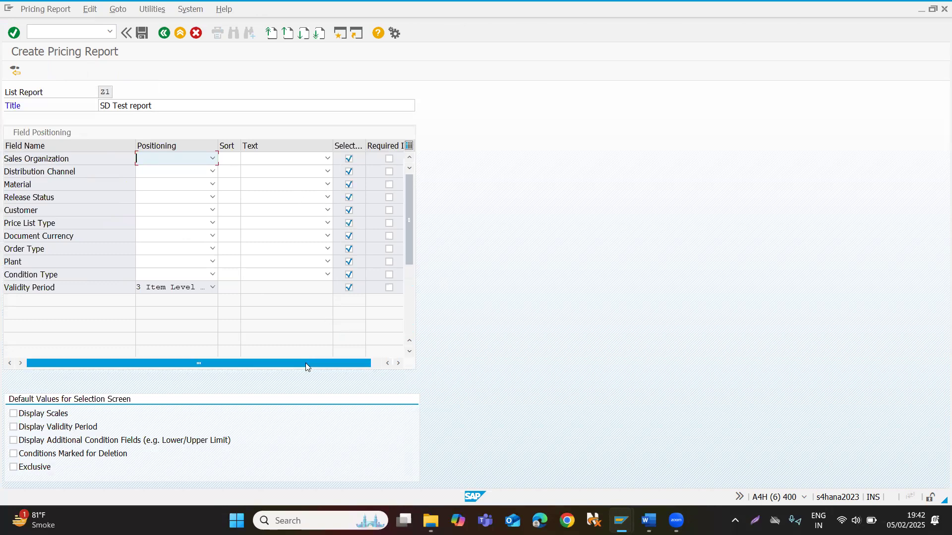
# Mark every field from Sales Organization to Condition Type as required in the field positioning table.
pyautogui.moveTo(306, 362); pyautogui.dragTo(190, 360)
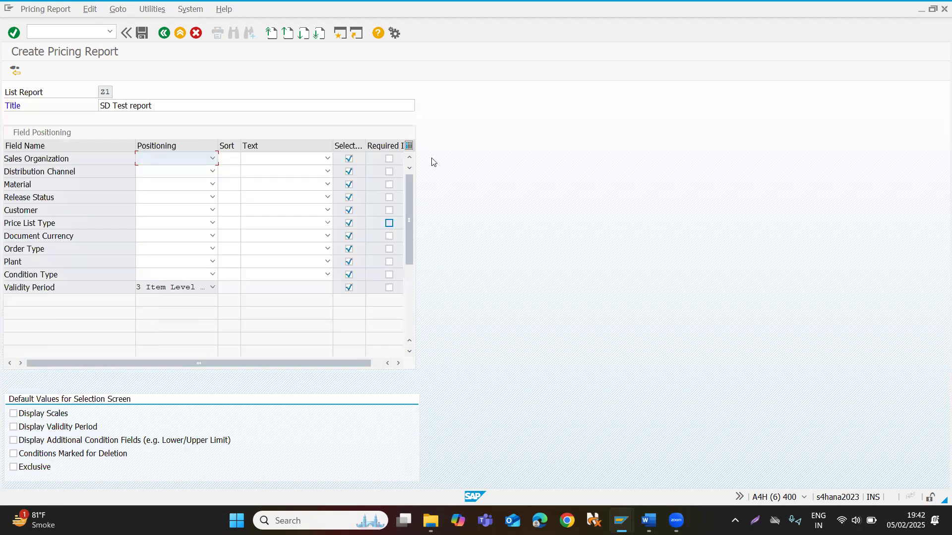
pyautogui.click(389, 159)
pyautogui.click(389, 172)
pyautogui.click(389, 184)
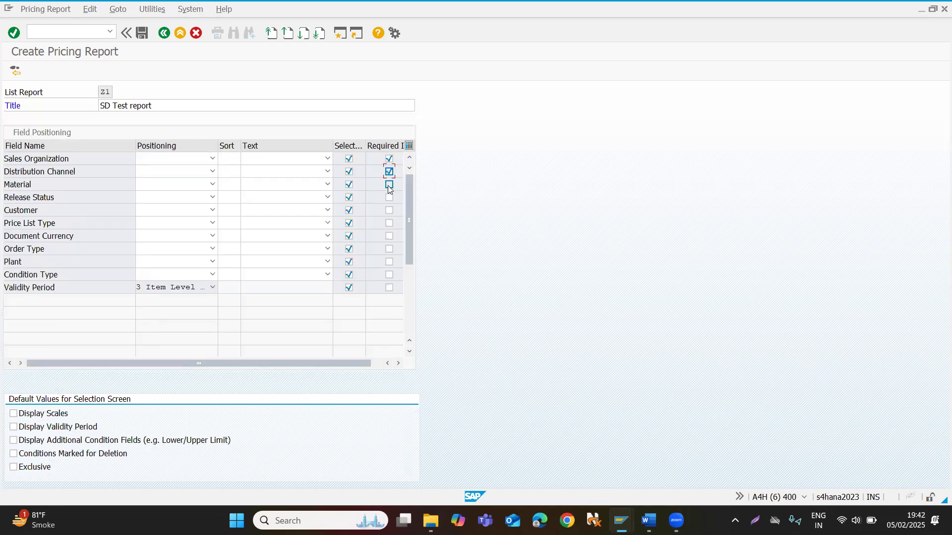
pyautogui.click(389, 197)
pyautogui.click(389, 210)
pyautogui.click(389, 223)
pyautogui.click(389, 236)
pyautogui.click(389, 251)
pyautogui.click(389, 263)
pyautogui.click(389, 276)
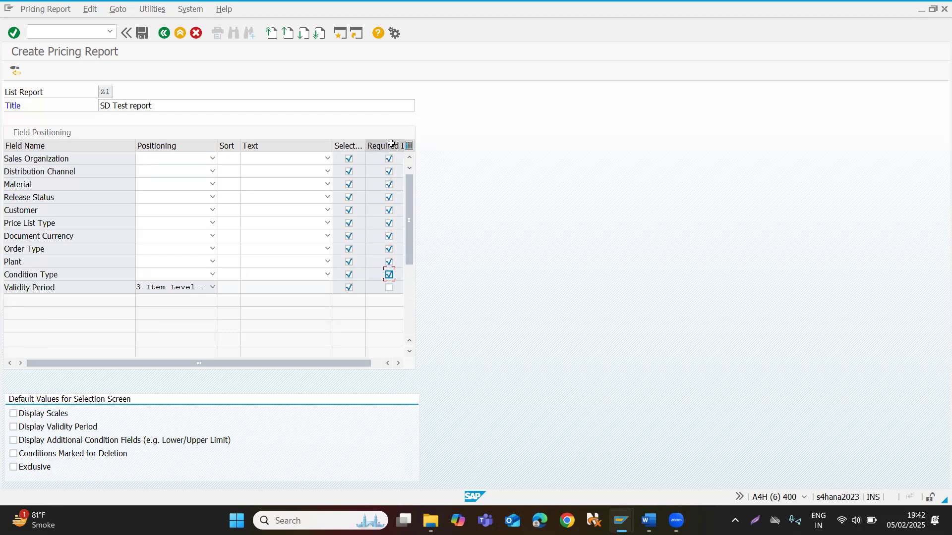
# Clear the required setting on all fields except Sales Organization and Material.
pyautogui.click(389, 172)
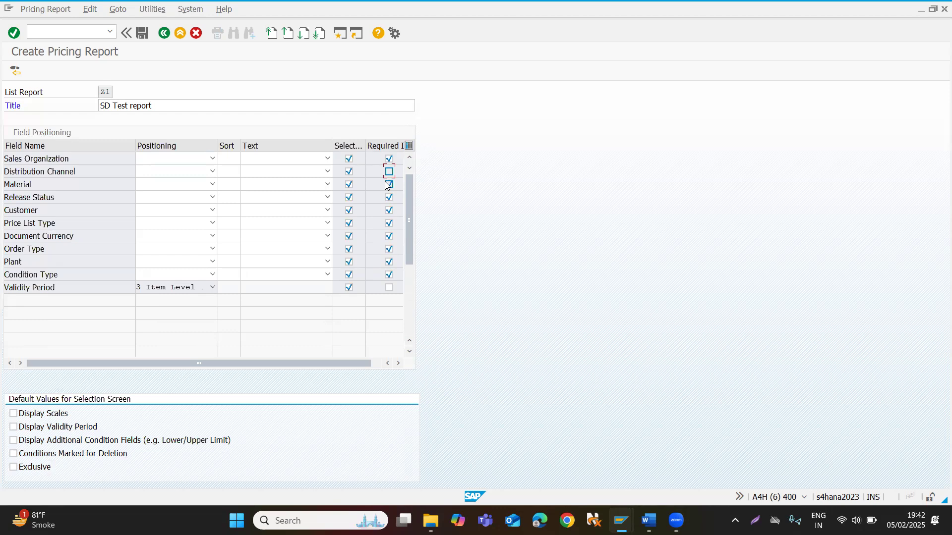
pyautogui.click(389, 197)
pyautogui.click(389, 211)
pyautogui.click(389, 224)
pyautogui.click(389, 236)
pyautogui.click(389, 249)
pyautogui.click(389, 275)
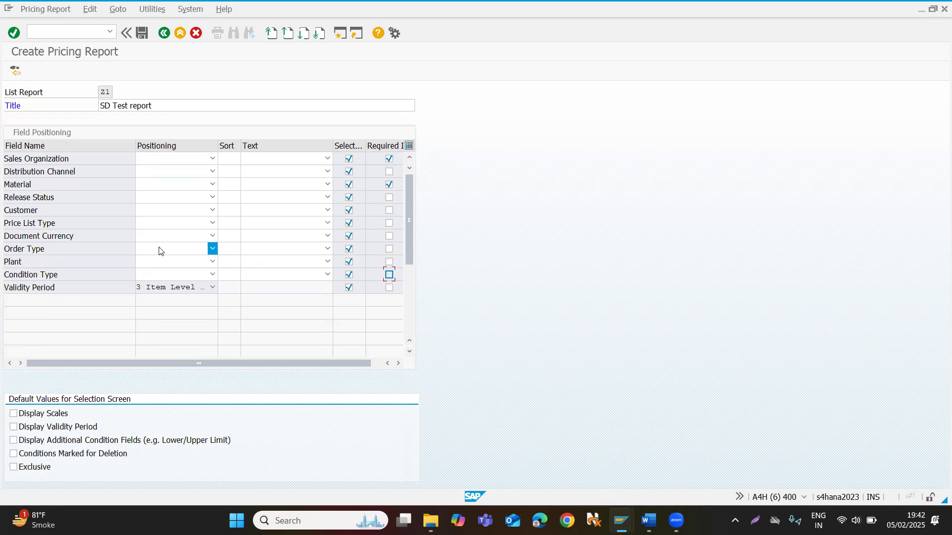
# Position Sales Organization in the page header of the pricing report, and Distribution Channel and Material at item level.
pyautogui.click(213, 158)
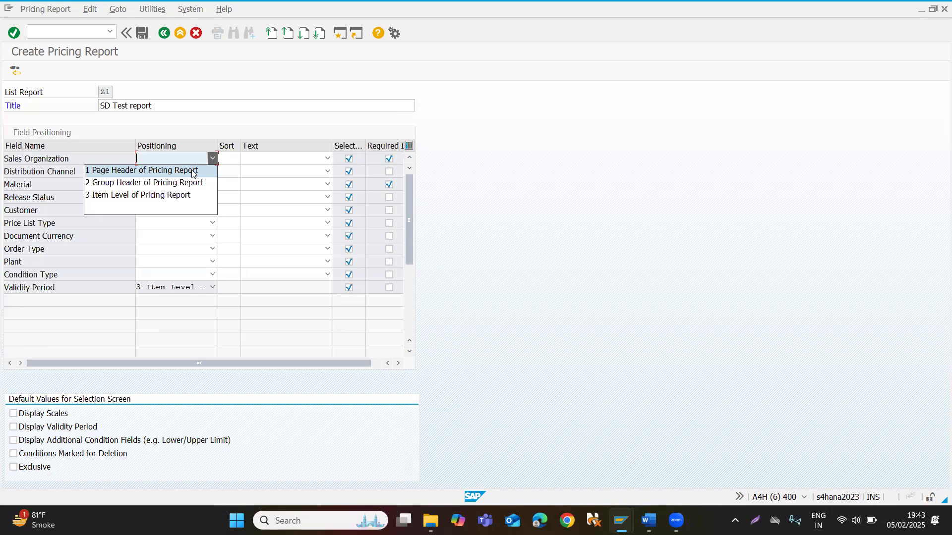
pyautogui.click(195, 170)
pyautogui.click(214, 172)
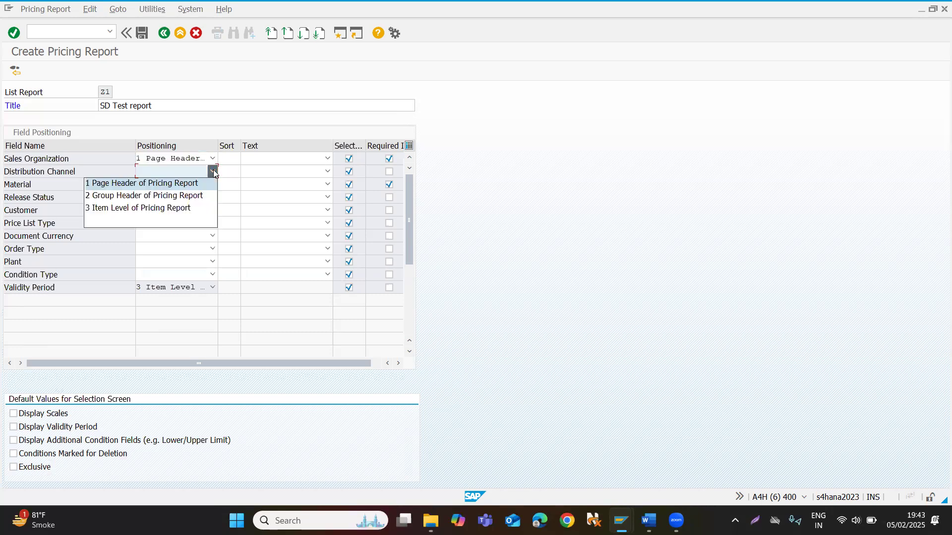
pyautogui.click(175, 207)
pyautogui.click(213, 183)
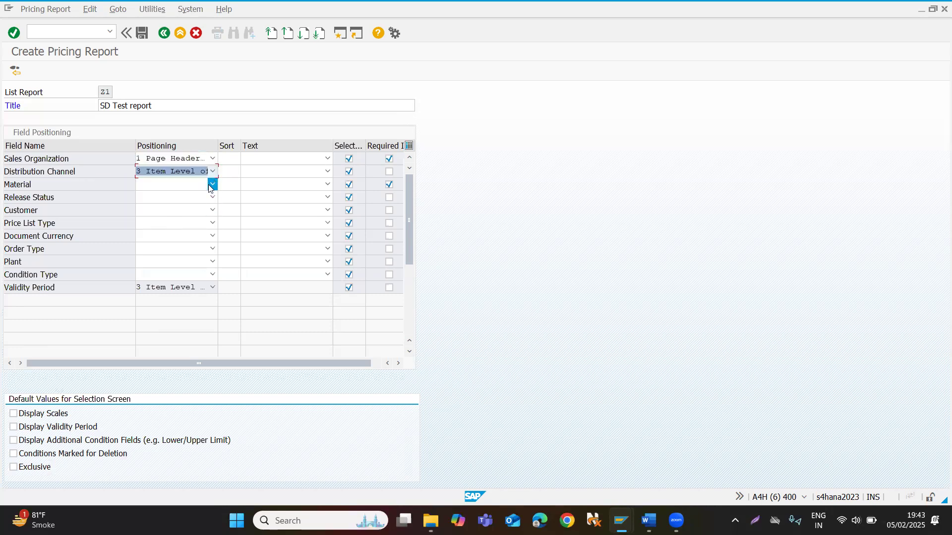
pyautogui.click(167, 226)
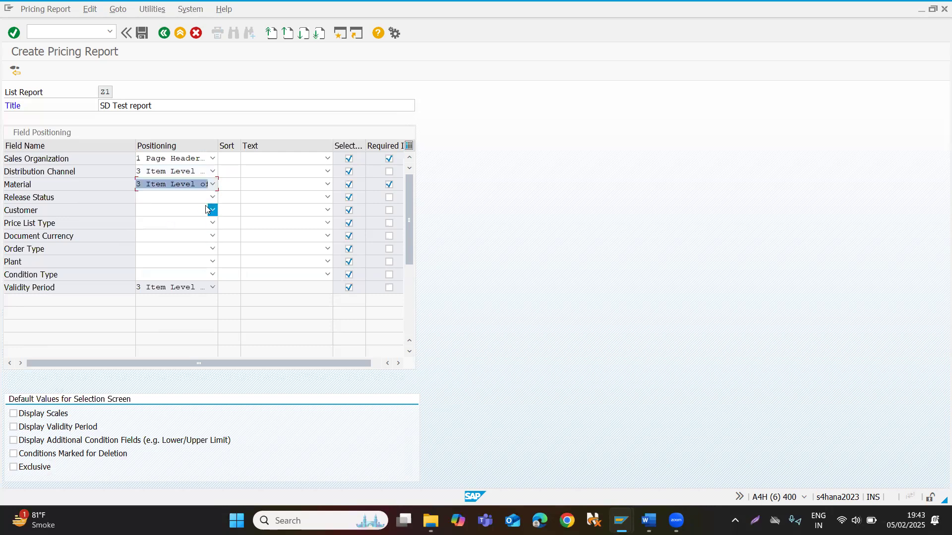
# Position Release Status, Customer and Price List Type at the item level of the pricing report.
pyautogui.click(212, 197)
pyautogui.click(169, 235)
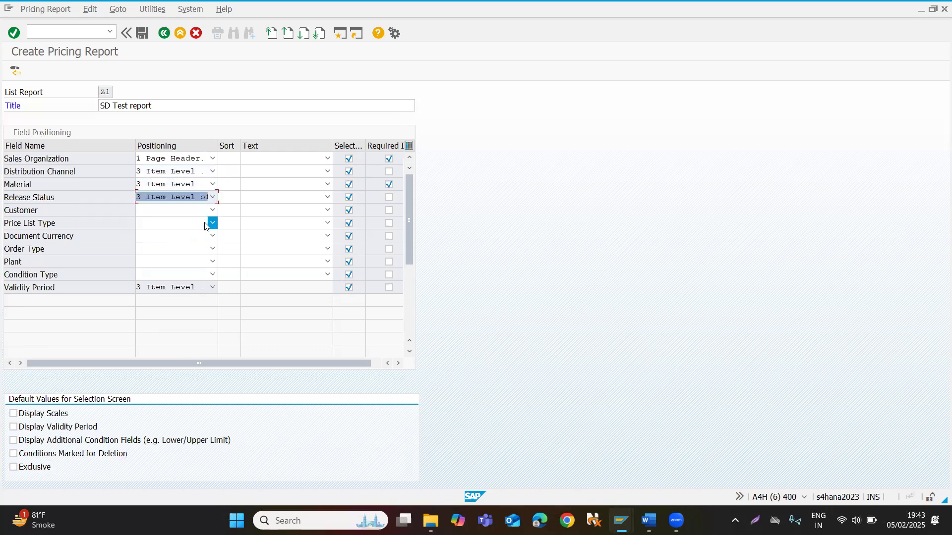
pyautogui.click(213, 209)
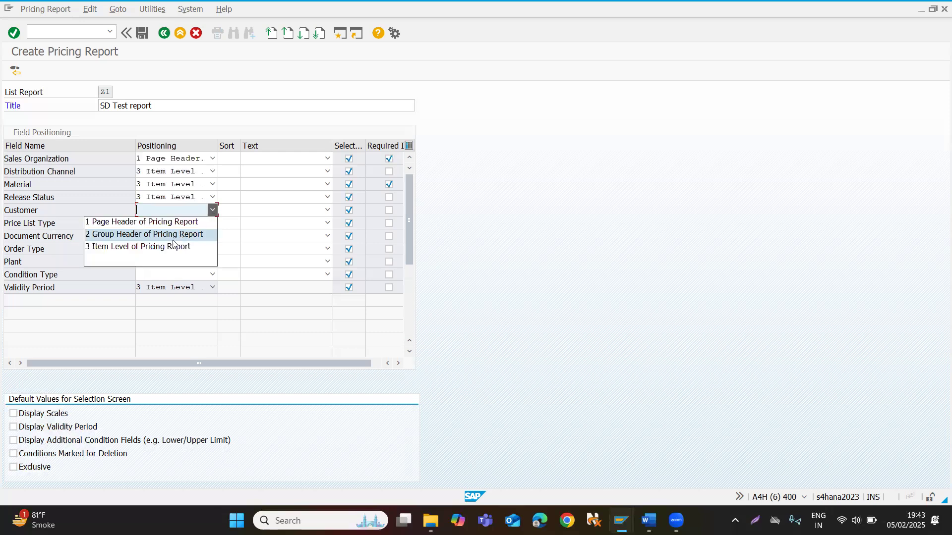
pyautogui.click(166, 249)
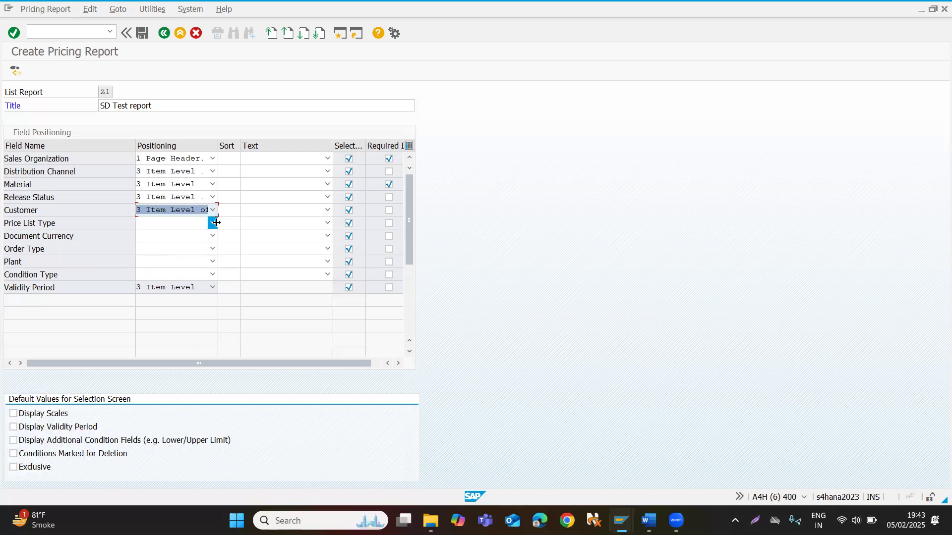
pyautogui.click(216, 222)
pyautogui.click(172, 257)
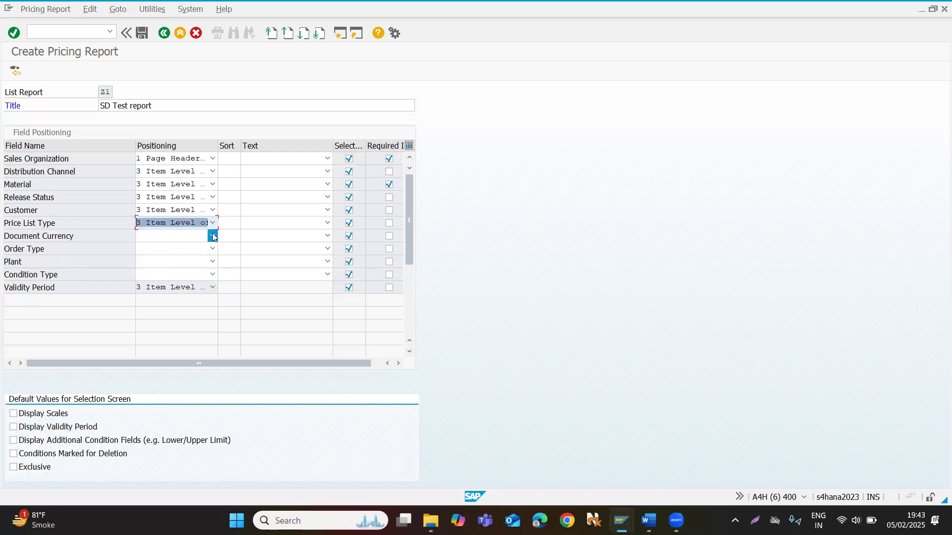
# Position Document Currency, Order Type, Plant and Condition Type at item level and confirm the field positioning.
pyautogui.click(213, 236)
pyautogui.click(174, 270)
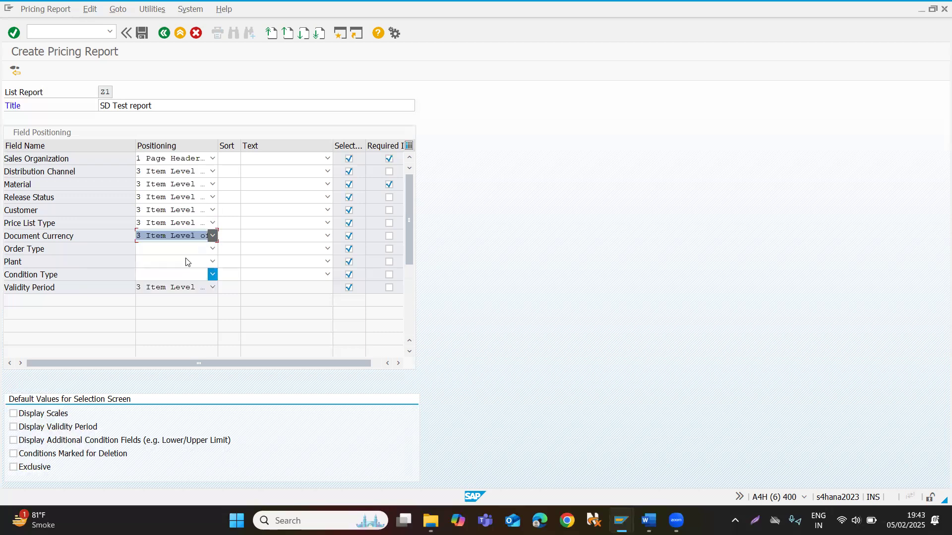
pyautogui.click(213, 249)
pyautogui.click(173, 283)
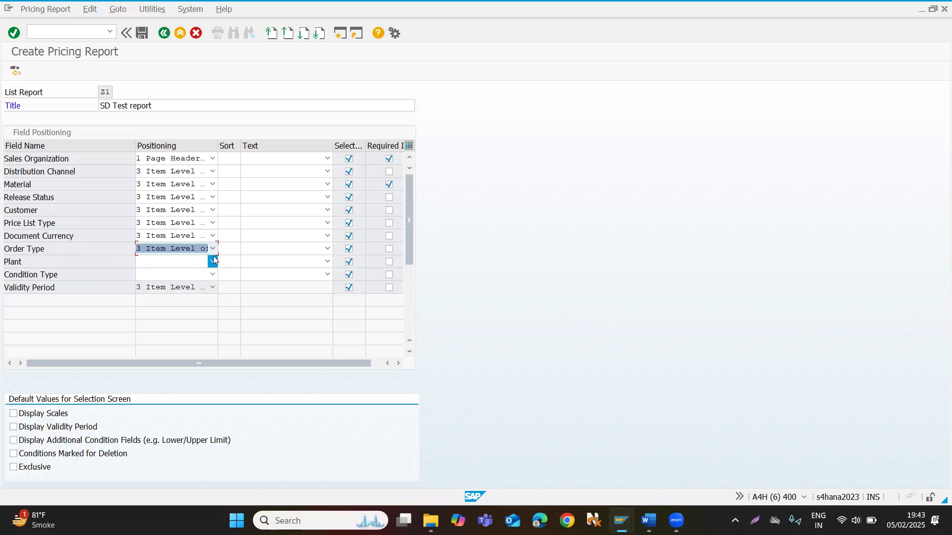
pyautogui.click(213, 259)
pyautogui.click(175, 299)
pyautogui.click(212, 275)
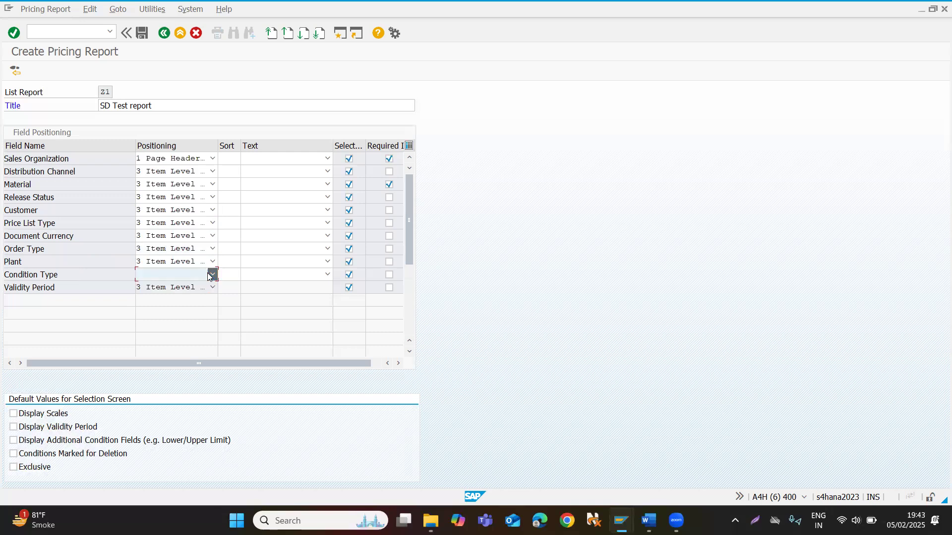
pyautogui.click(161, 312)
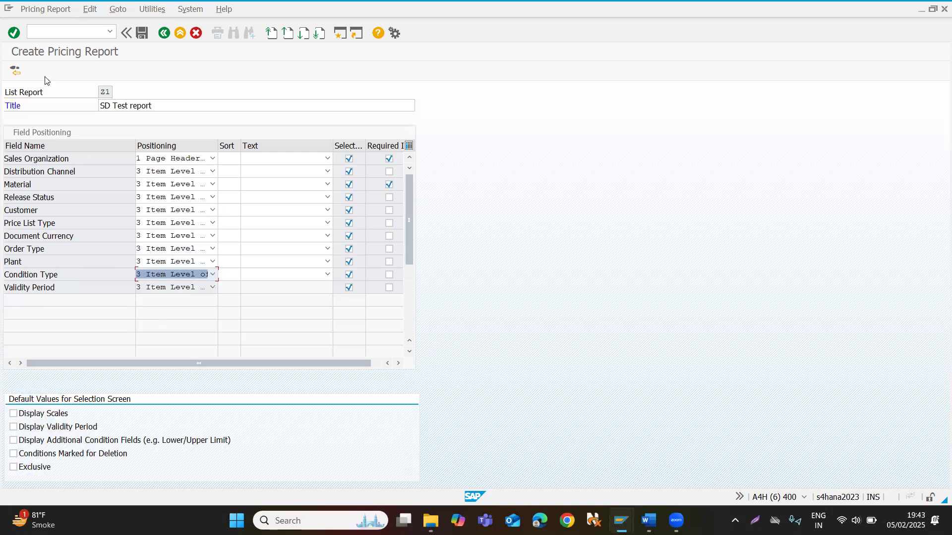
pyautogui.press('Return')
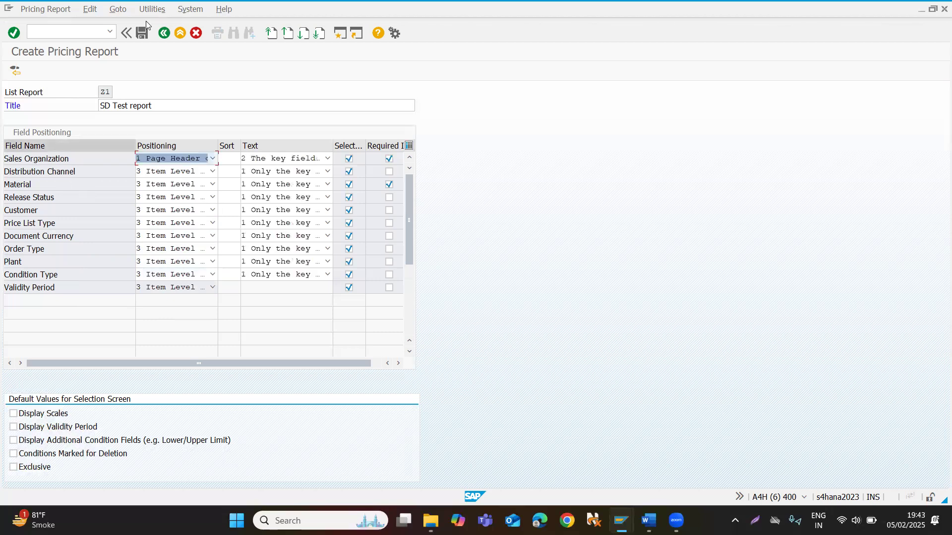
# Save the pricing report, agree to generate it despite the 132-character limit, and confirm the workbench request.
pyautogui.click(143, 33)
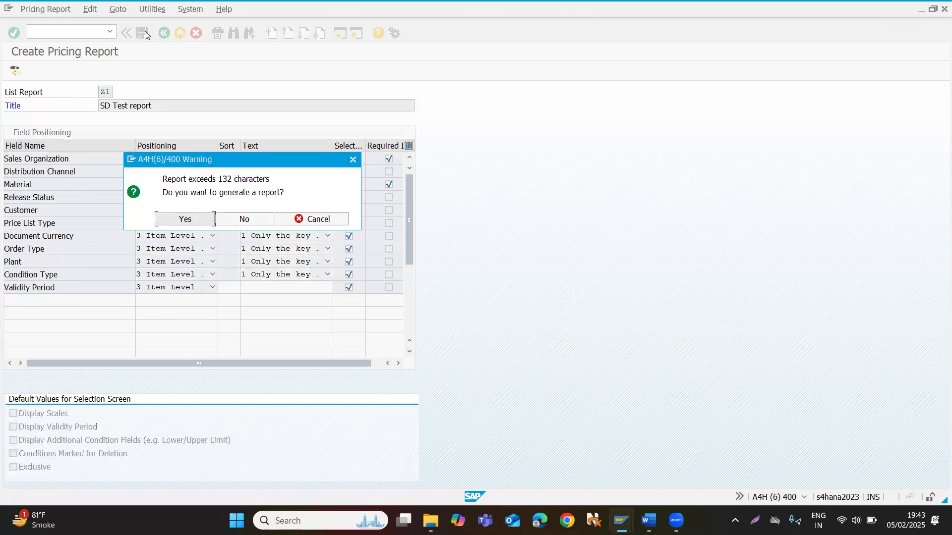
pyautogui.click(186, 219)
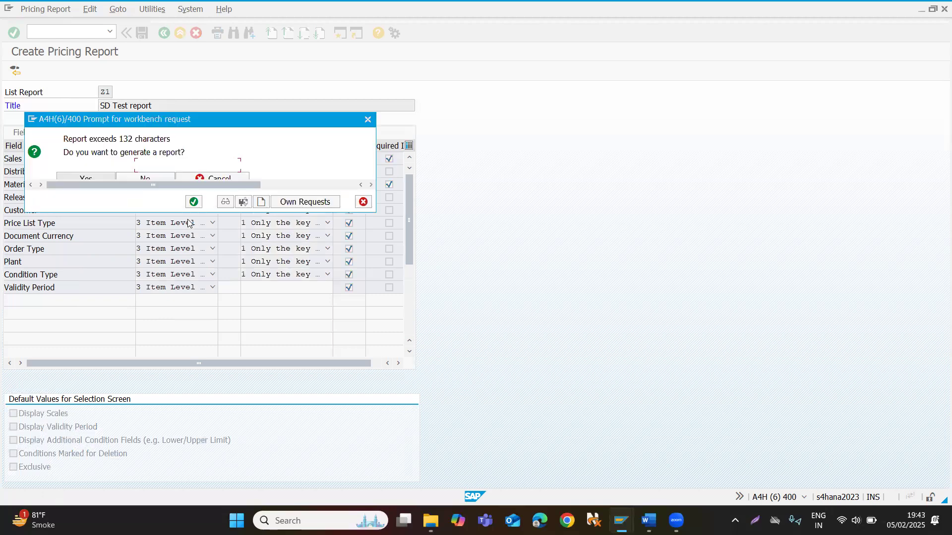
pyautogui.click(189, 204)
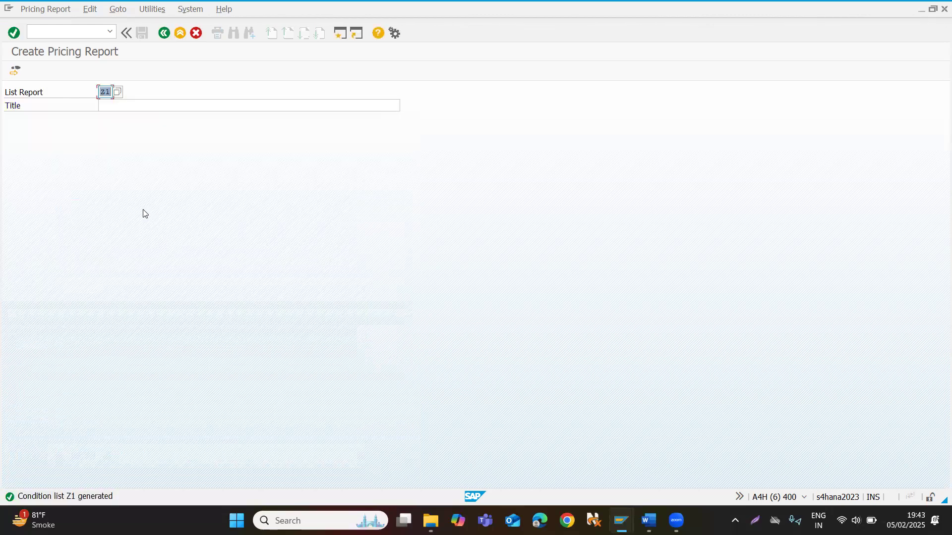
# Open transaction V/LD in a new session and execute pricing report Z1 with the prefilled selection values.
pyautogui.click(75, 33)
pyautogui.write('/ov/ld')
pyautogui.press('Return')
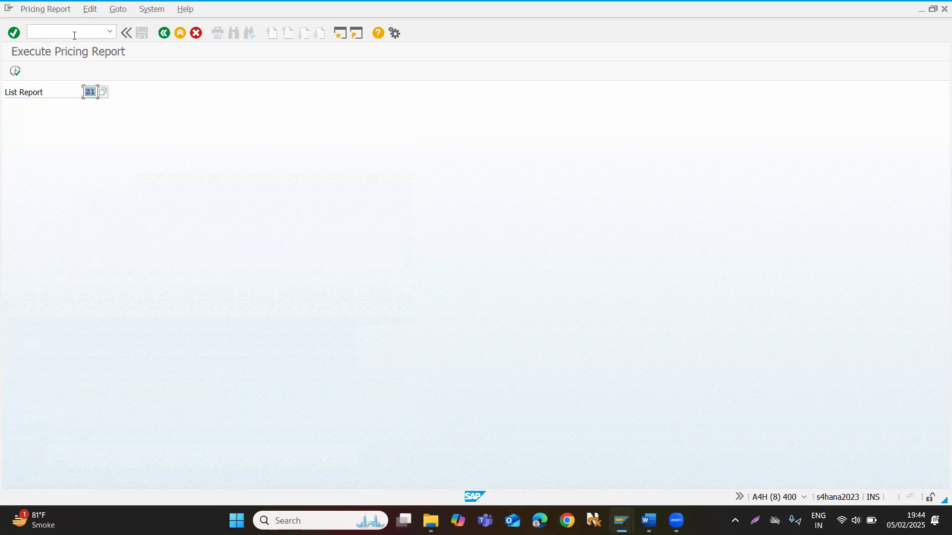
pyautogui.click(15, 70)
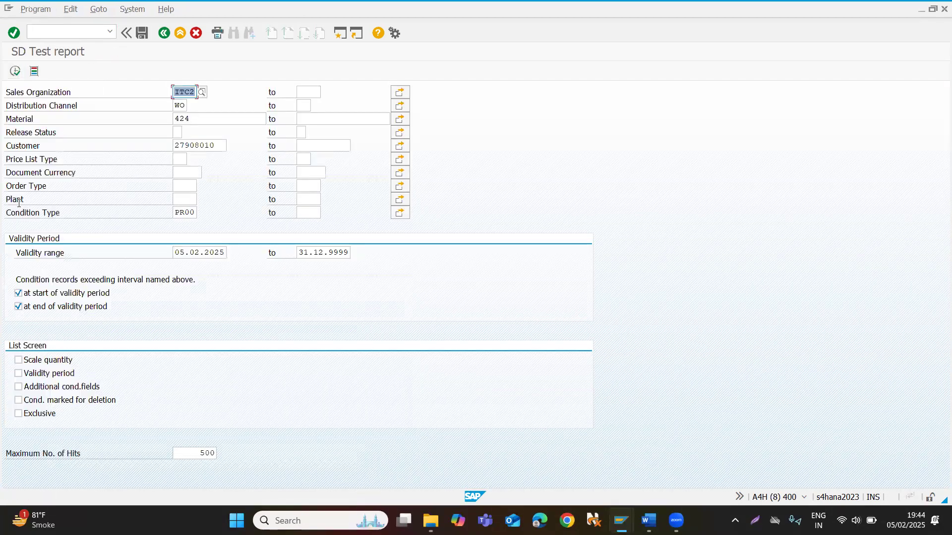
pyautogui.click(15, 71)
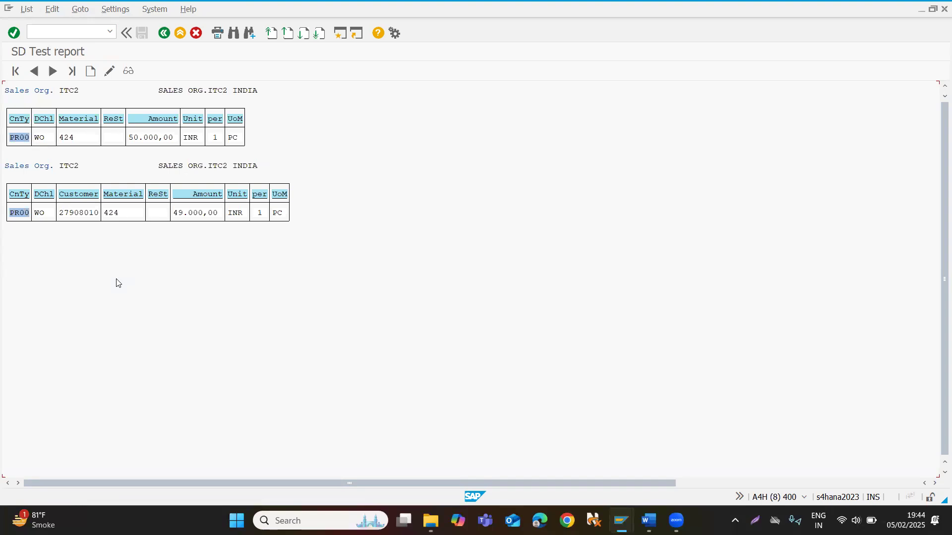
# Examine the PR00 condition records in both report tables, and return to the SAP Easy Access screen.
pyautogui.click(12, 138)
pyautogui.click(17, 216)
pyautogui.write('/n')
pyautogui.press('Return')
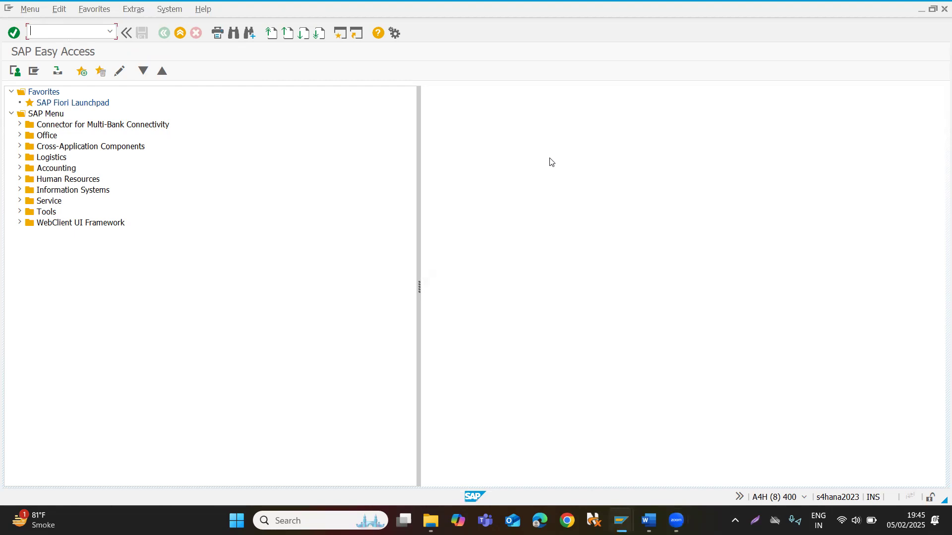
pyautogui.hotkey('alt', 'Tab')
pyautogui.hotkey('alt', 'Tab')
pyautogui.hotkey('alt', 'Tab')
pyautogui.hotkey('alt', 'Tab')
pyautogui.hotkey('alt', 'Tab')
pyautogui.hotkey('alt', 'Tab')
pyautogui.hotkey('alt', 'Tab')
pyautogui.hotkey('alt', 'Tab')
pyautogui.hotkey('alt', 'Tab')
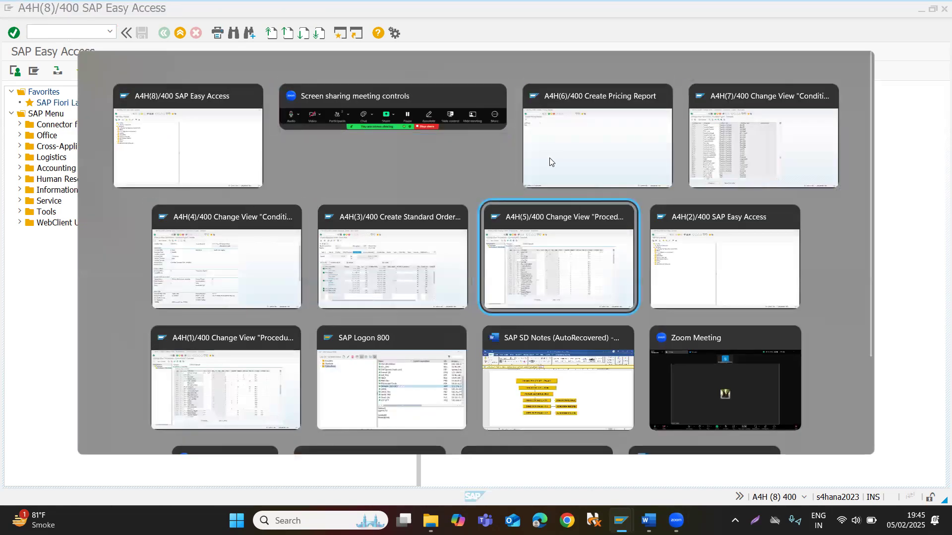
pyautogui.hotkey('alt', 'Tab')
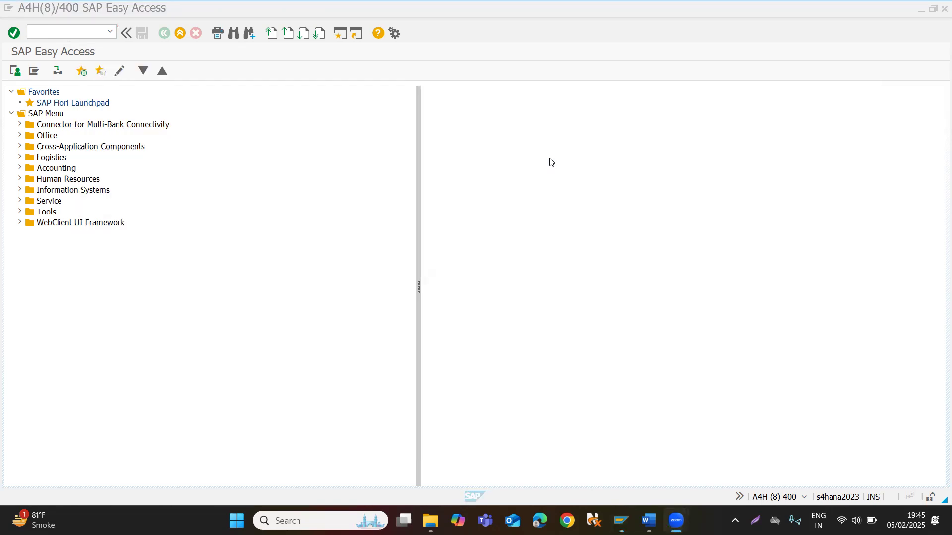